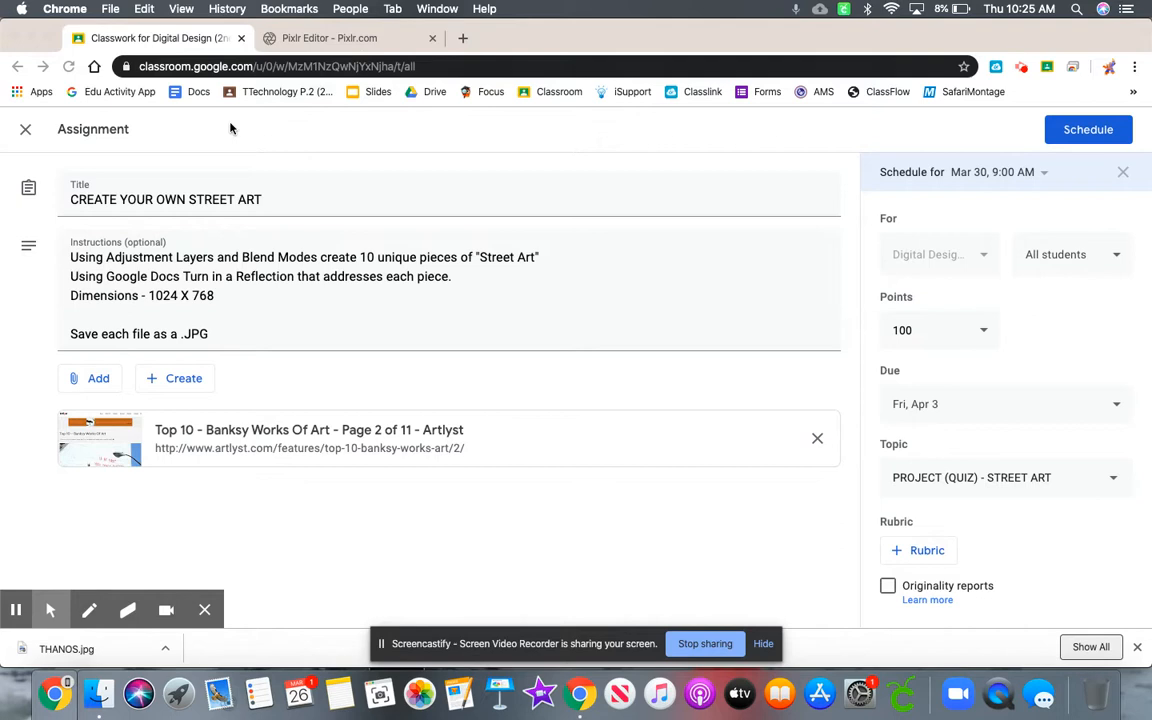
Set the number of unique pieces in the assignment instructions to 5 and highlight the 1024 X 768 dimensions.
click(364, 260)
click(367, 257)
double_click(376, 257)
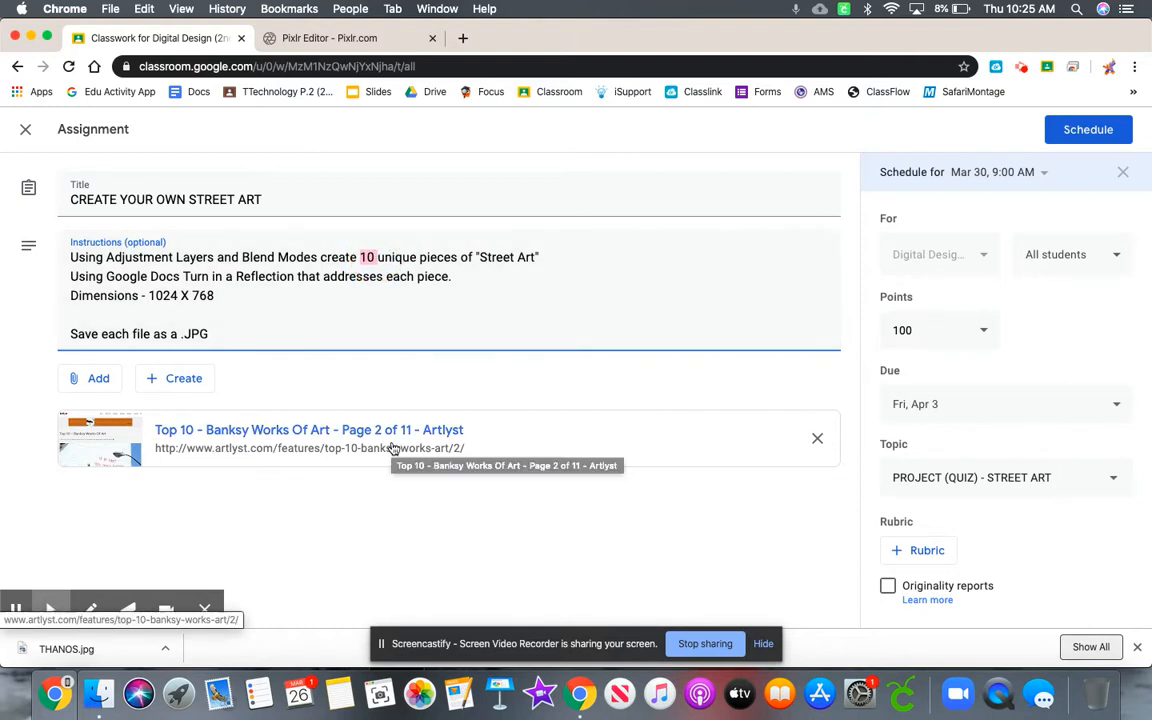
text(5)
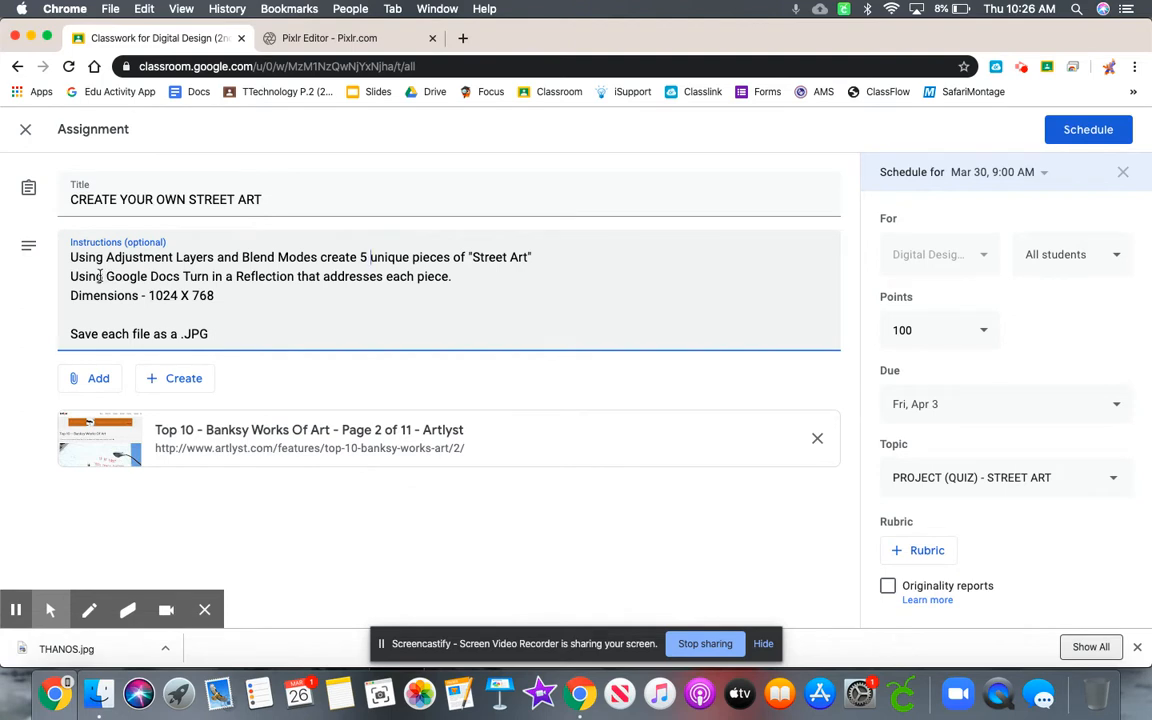
click(166, 295)
drag(166, 296, 218, 293)
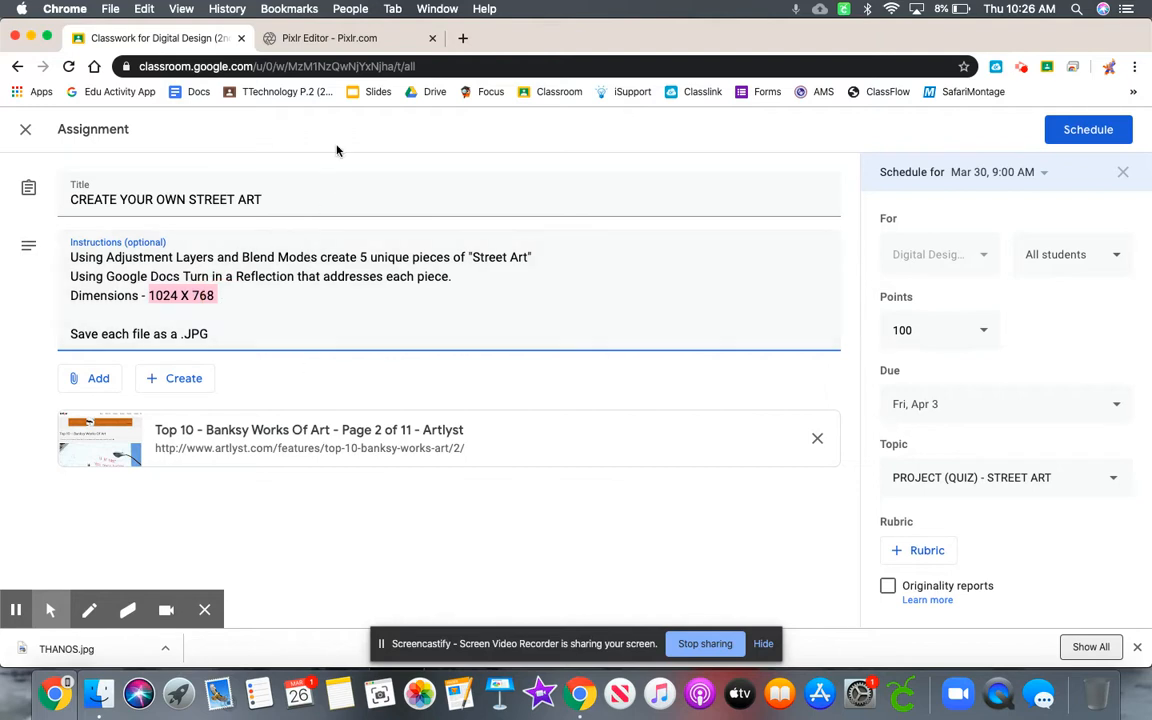
Switch to the Pixlr Editor and close the blank untitled image.
click(343, 38)
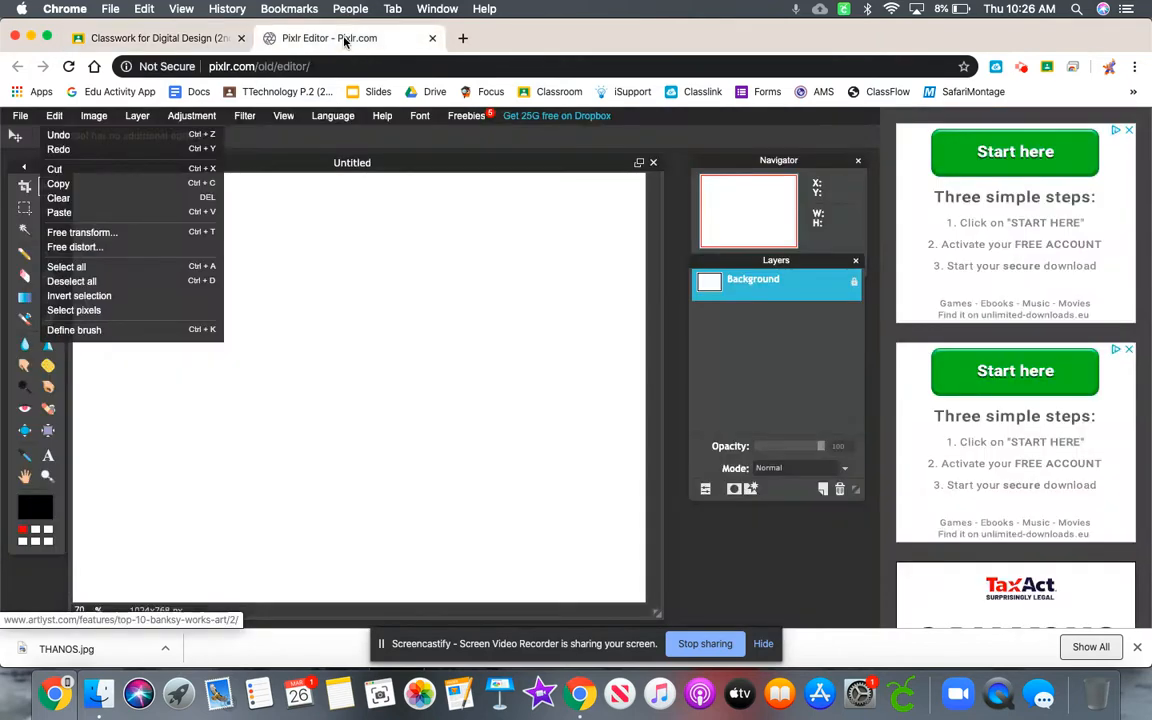
click(652, 165)
click(653, 165)
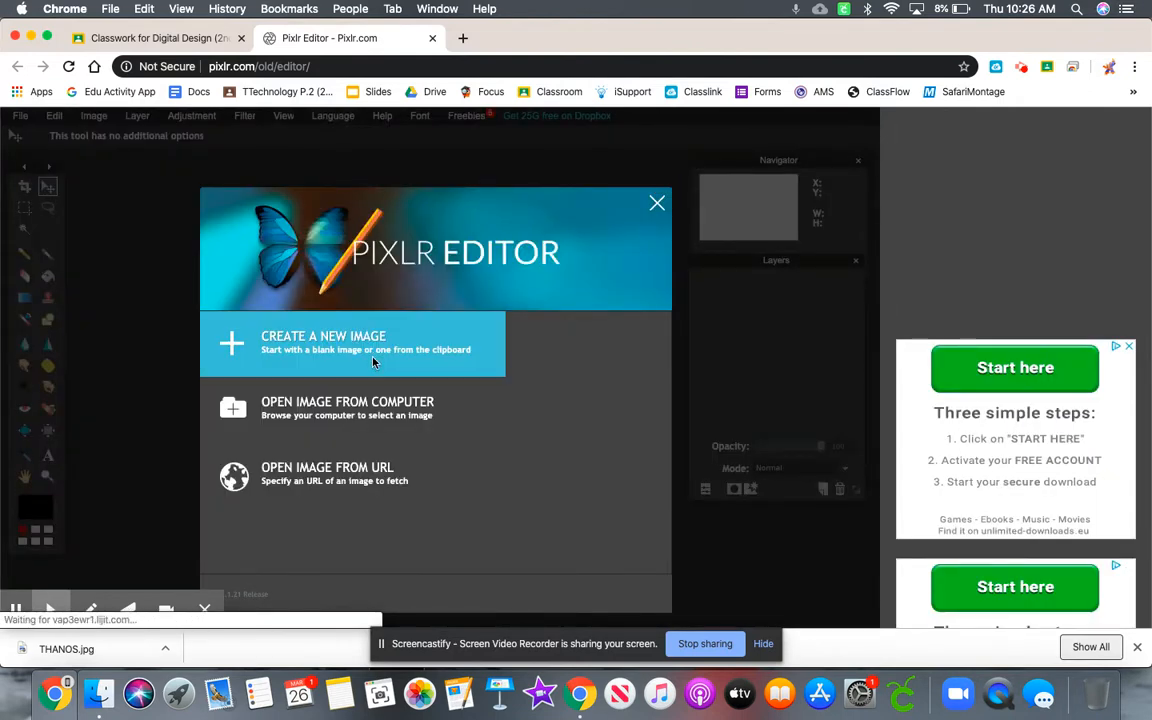
Create a new blank image using the 1024 x 768 preset.
click(338, 355)
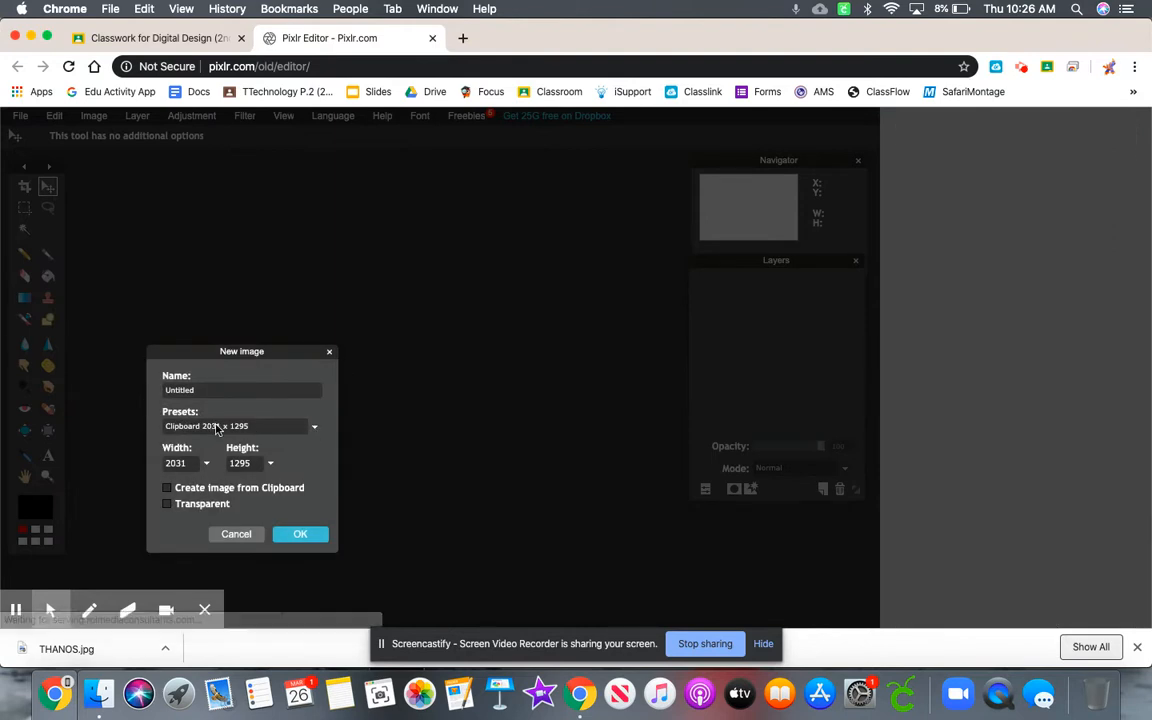
click(314, 426)
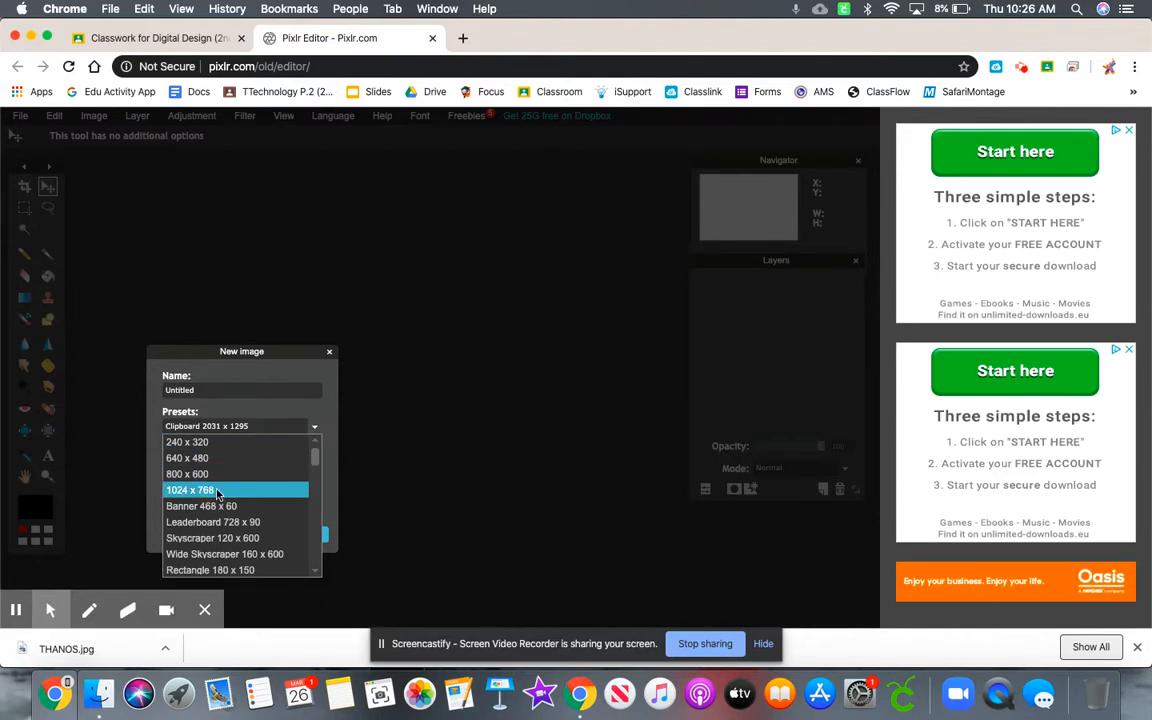
click(217, 491)
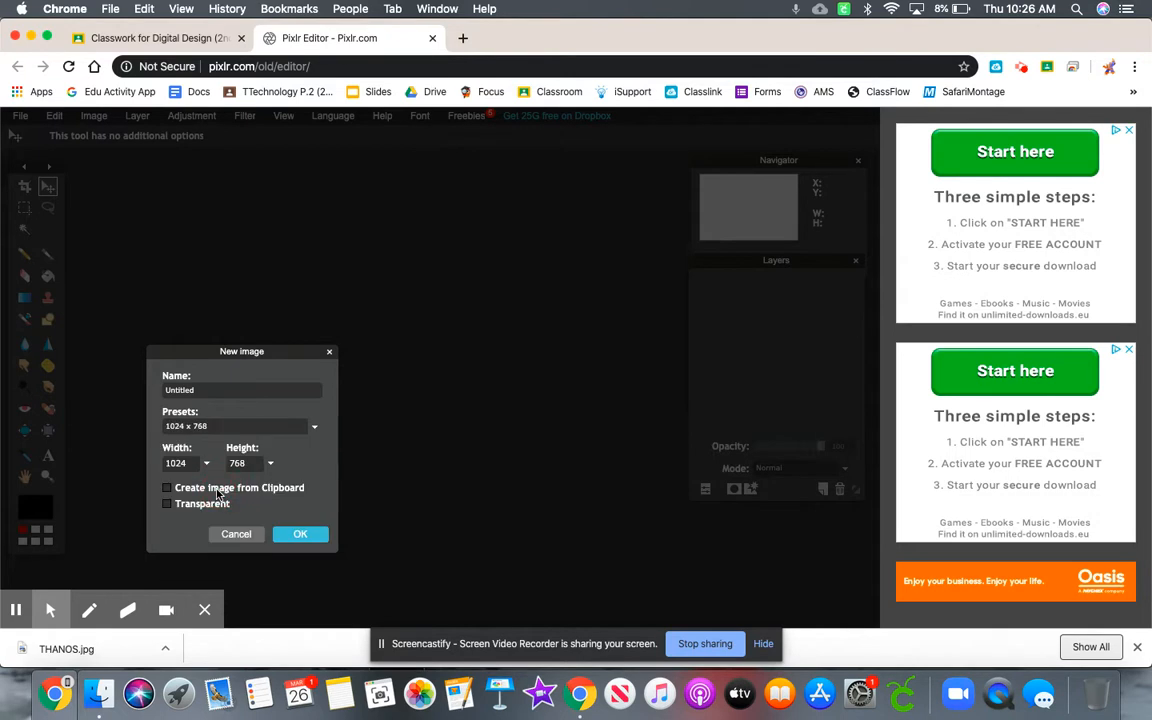
click(300, 534)
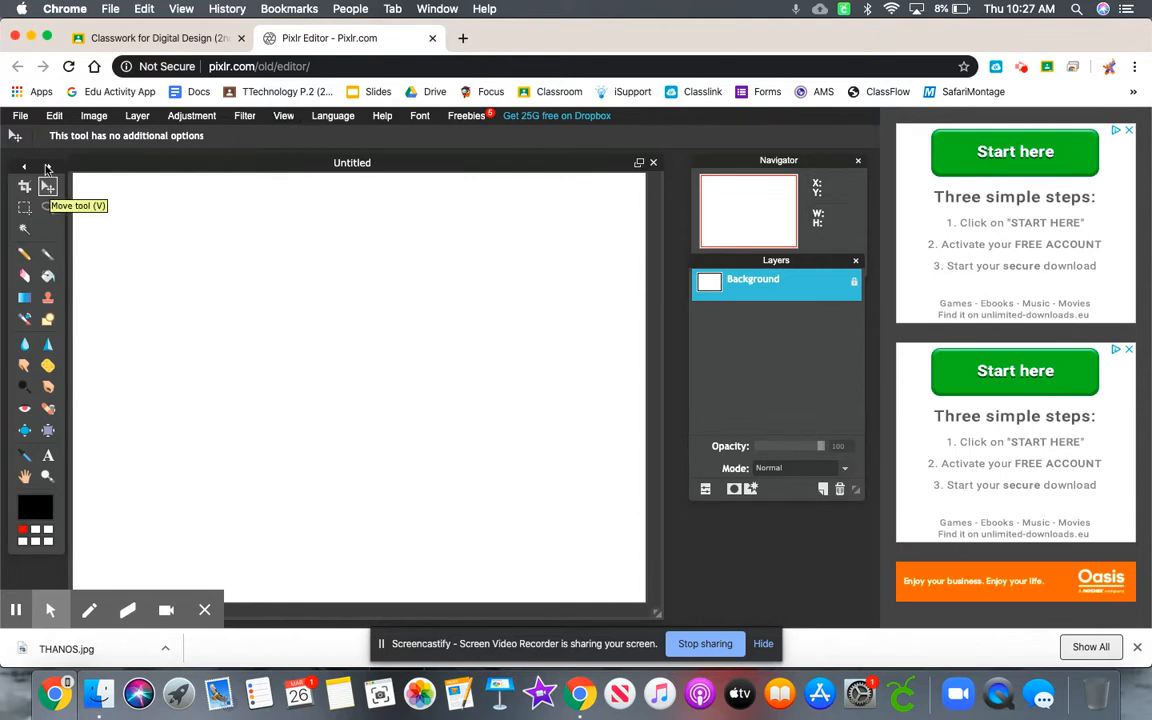
Open the image WALL.jpg from the Downloads folder.
click(22, 117)
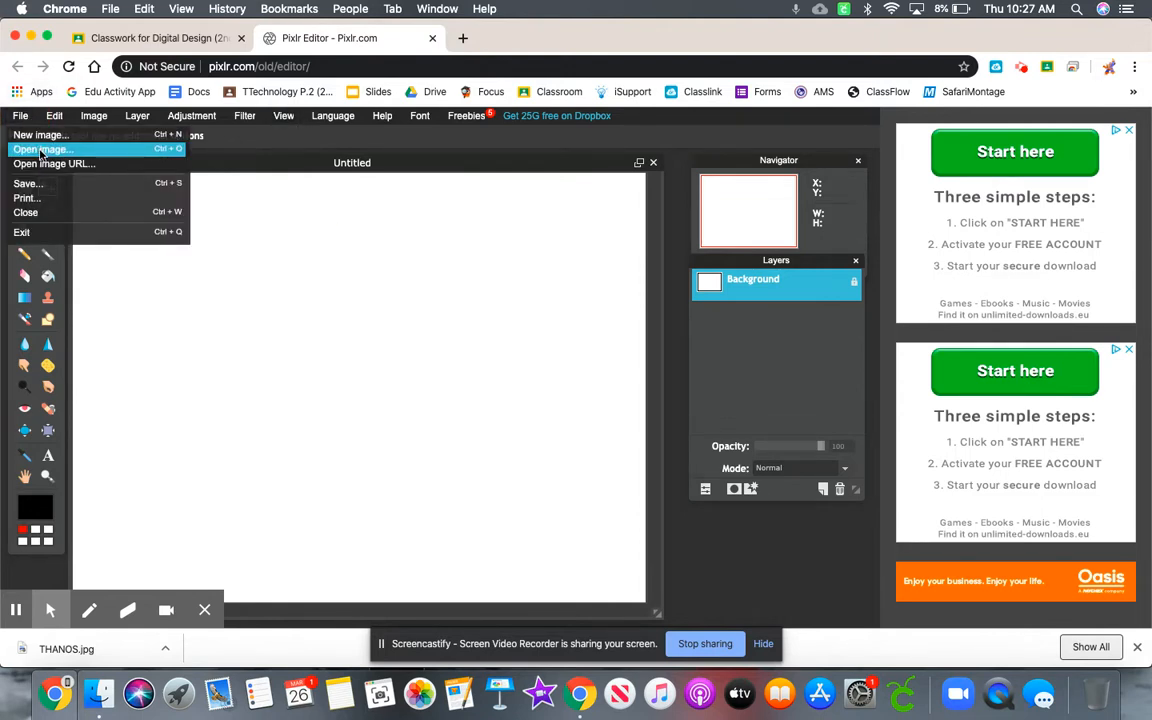
click(41, 150)
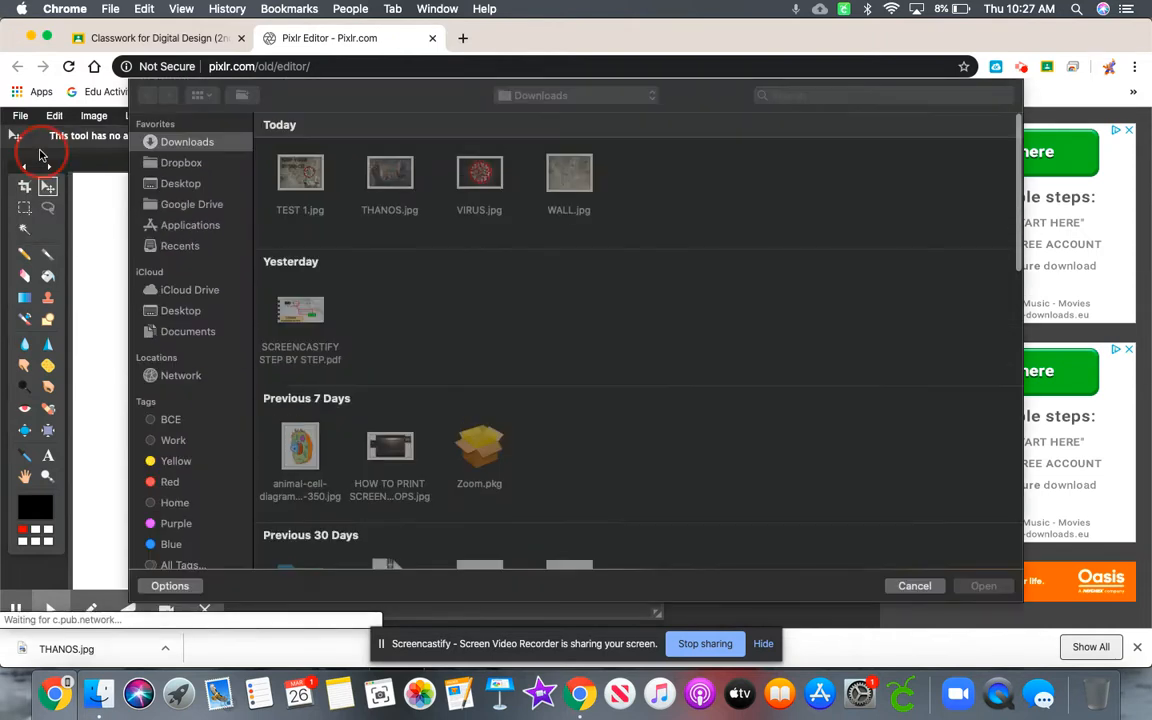
double_click(566, 174)
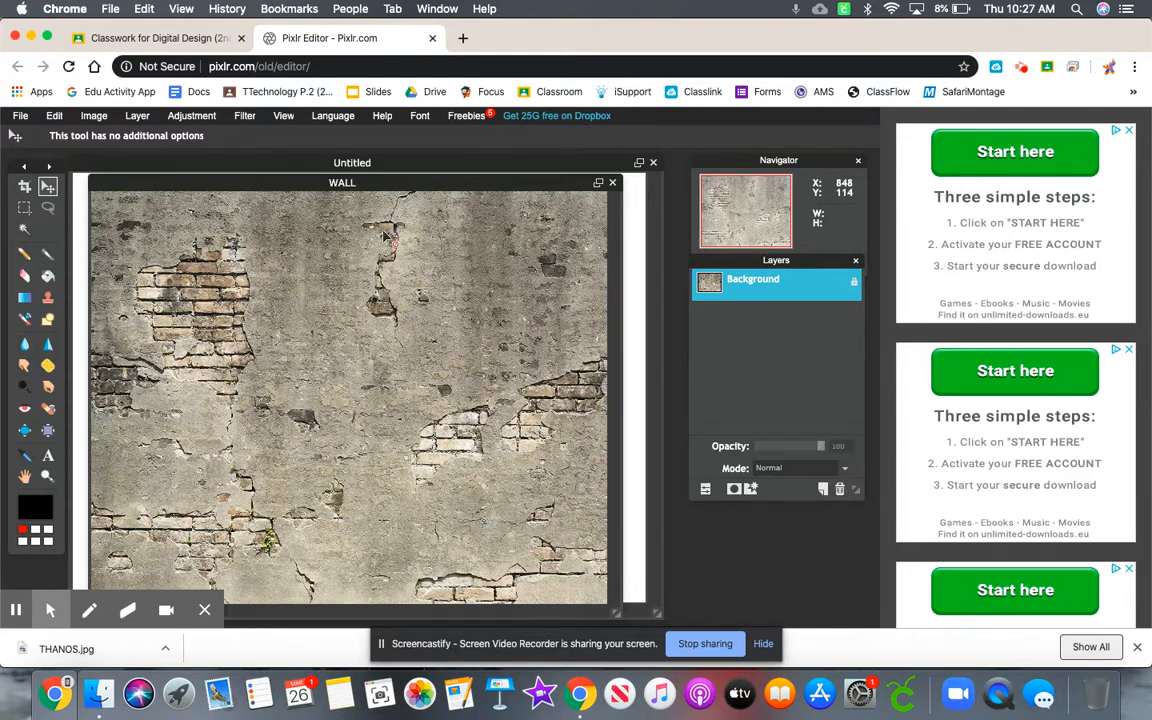
Select the entire wall image and copy it.
click(55, 116)
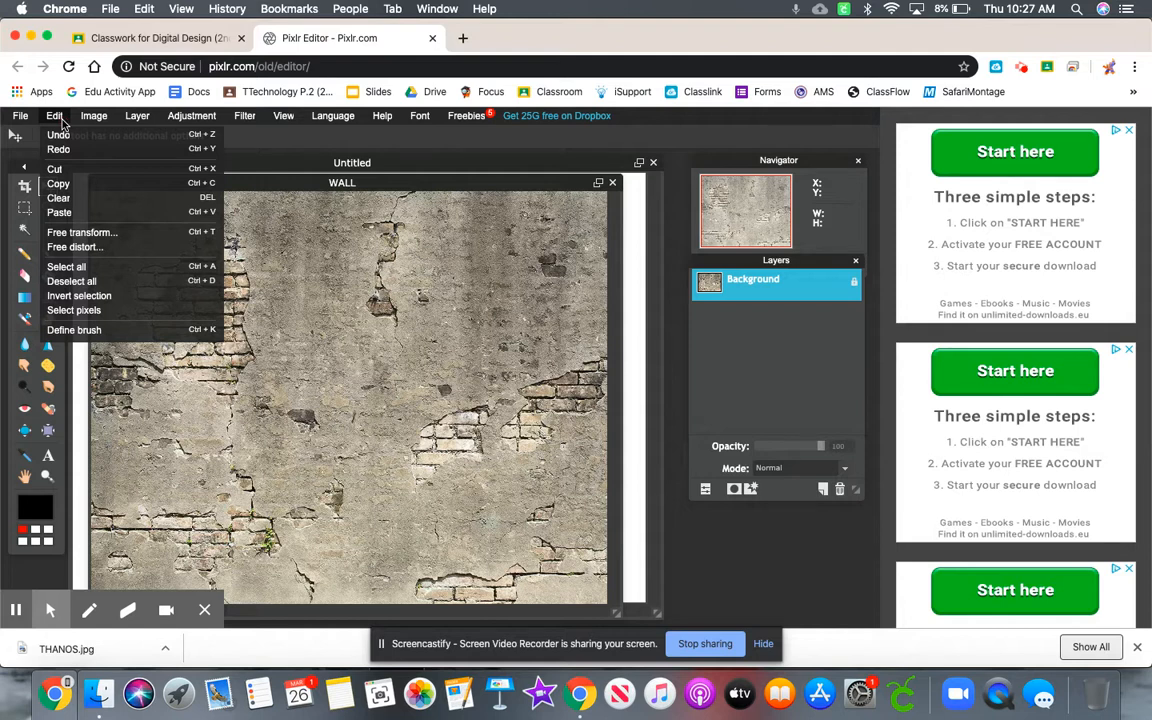
click(82, 266)
click(55, 116)
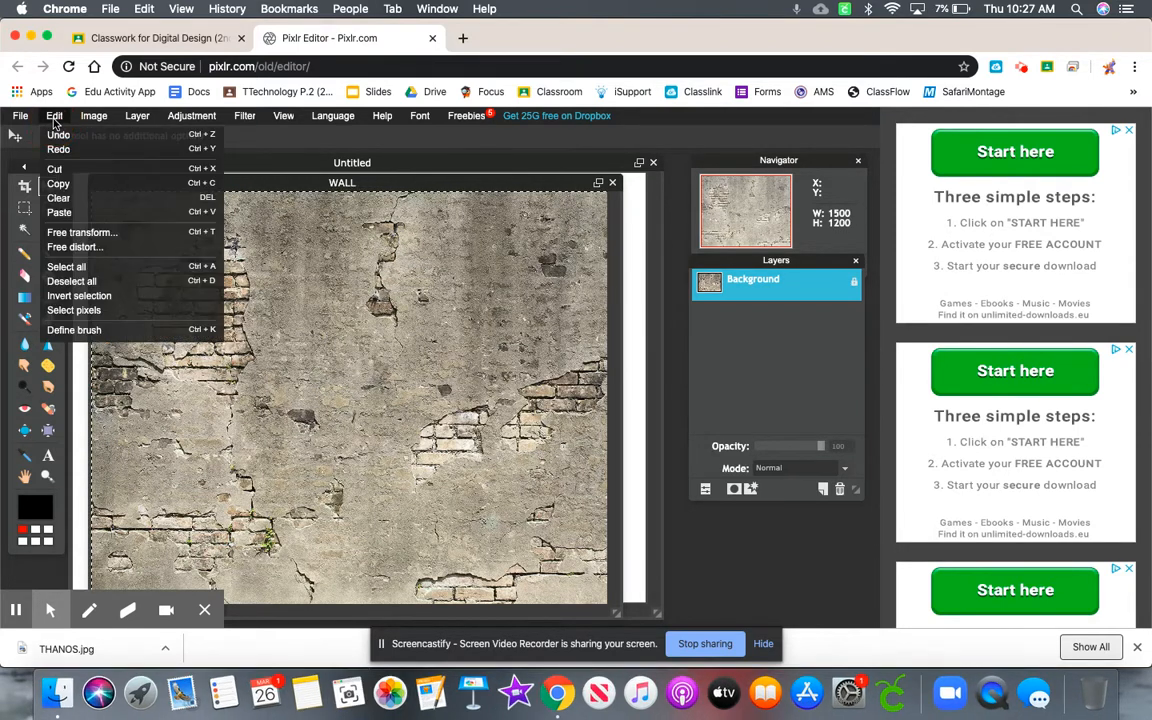
click(59, 184)
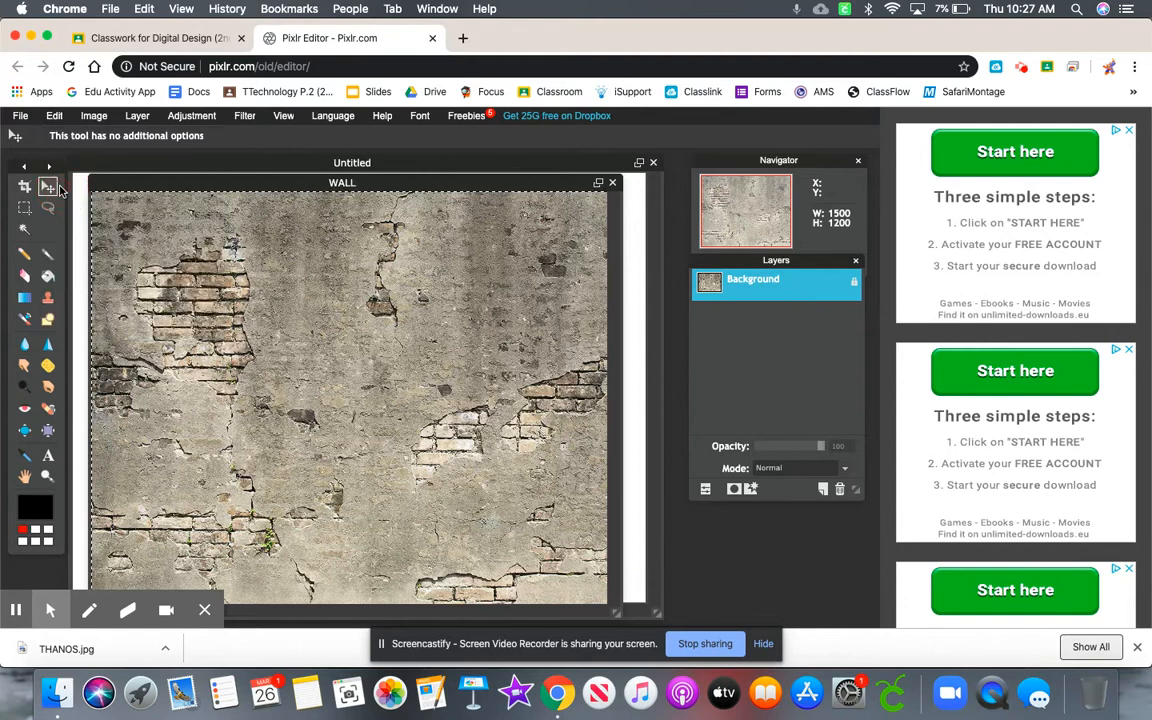
Close the WALL image without saving and paste the copied wall into the blank 1024 x 768 image.
click(612, 182)
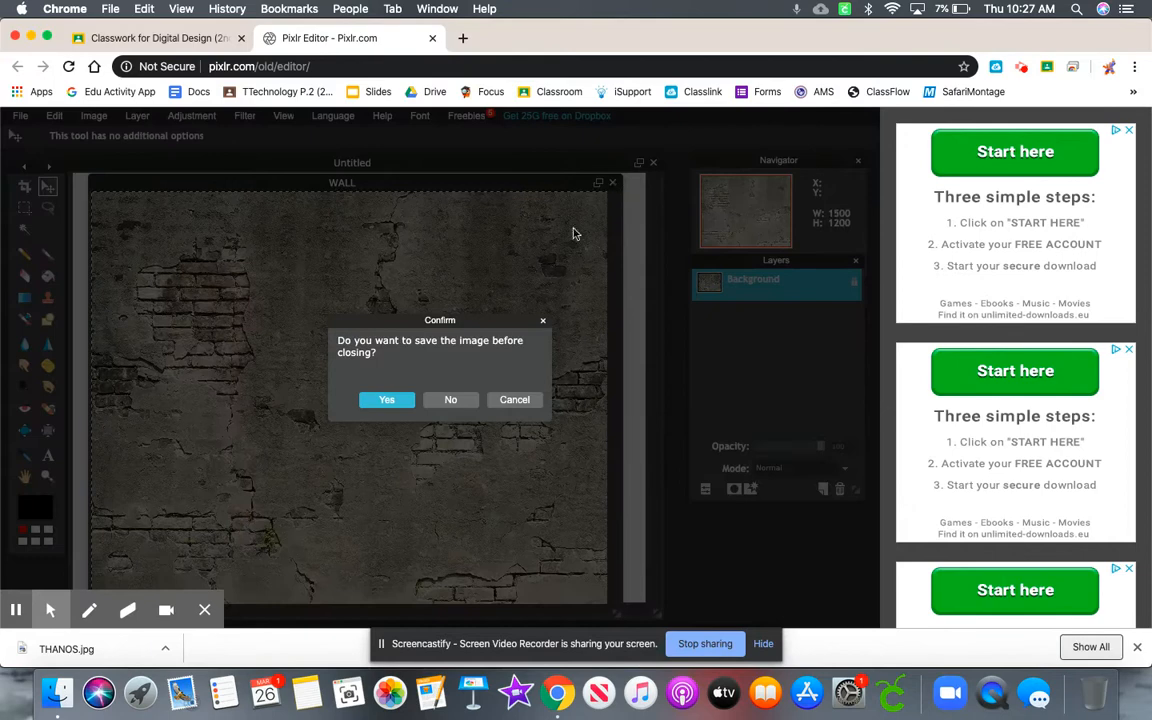
click(462, 400)
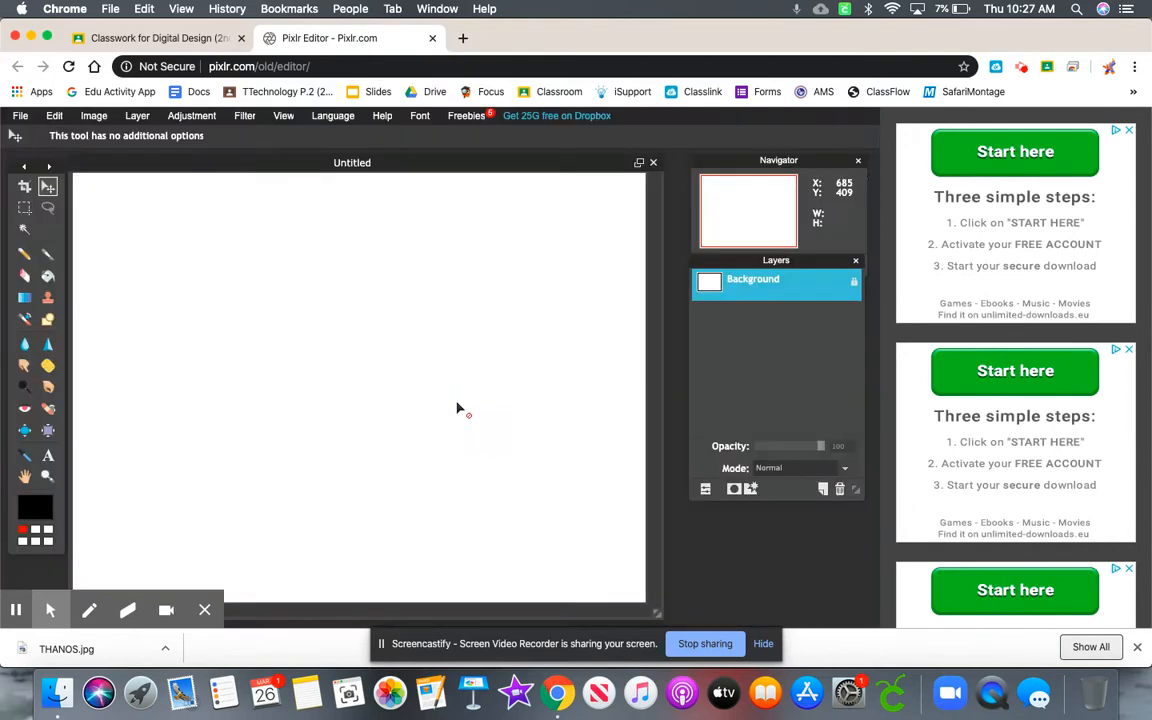
click(54, 115)
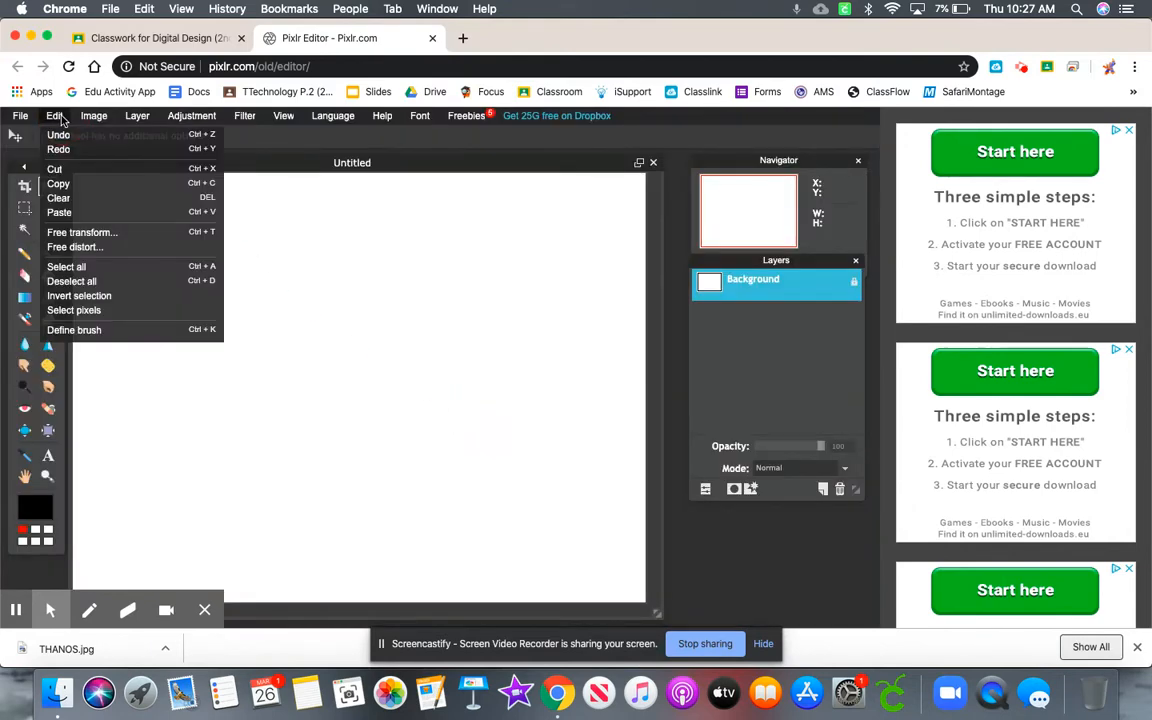
click(70, 211)
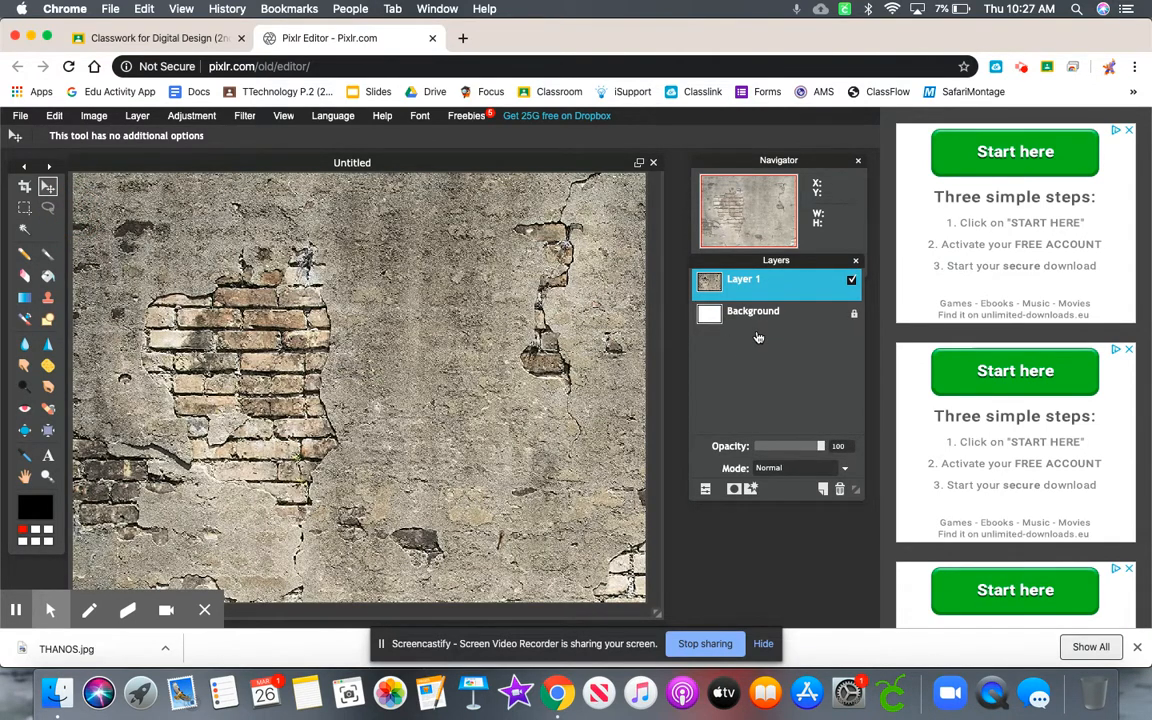
Start a Free transform on the pasted wall layer and apply it.
click(54, 115)
click(100, 233)
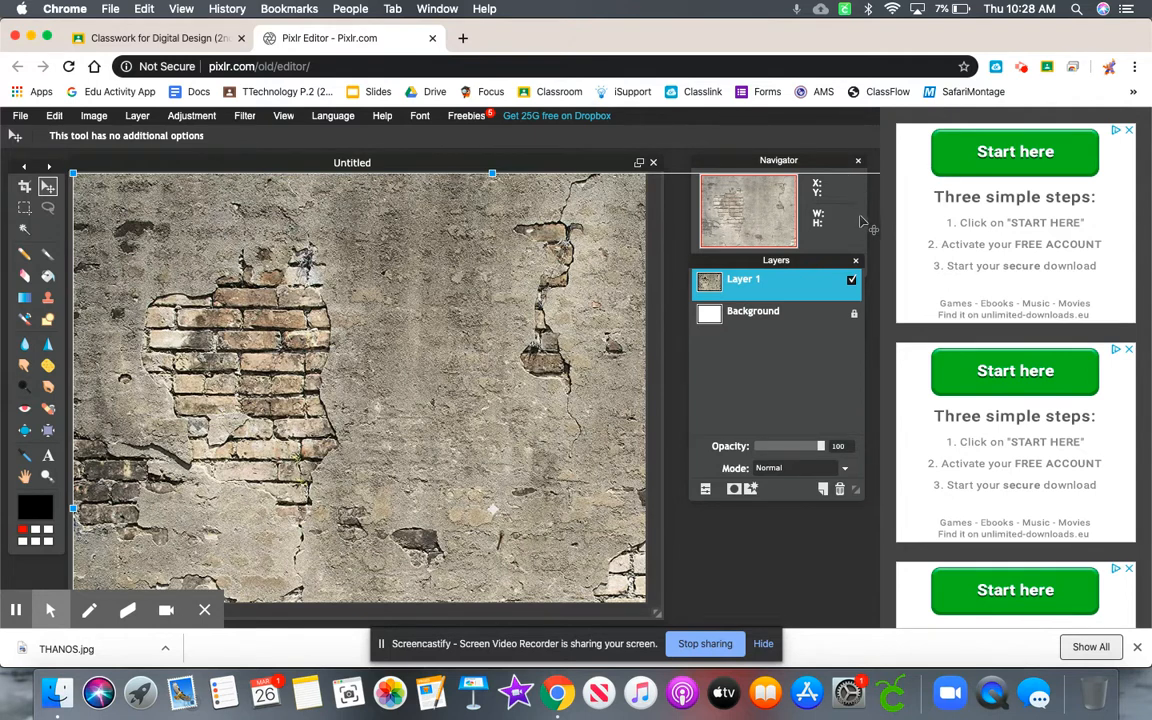
click(58, 119)
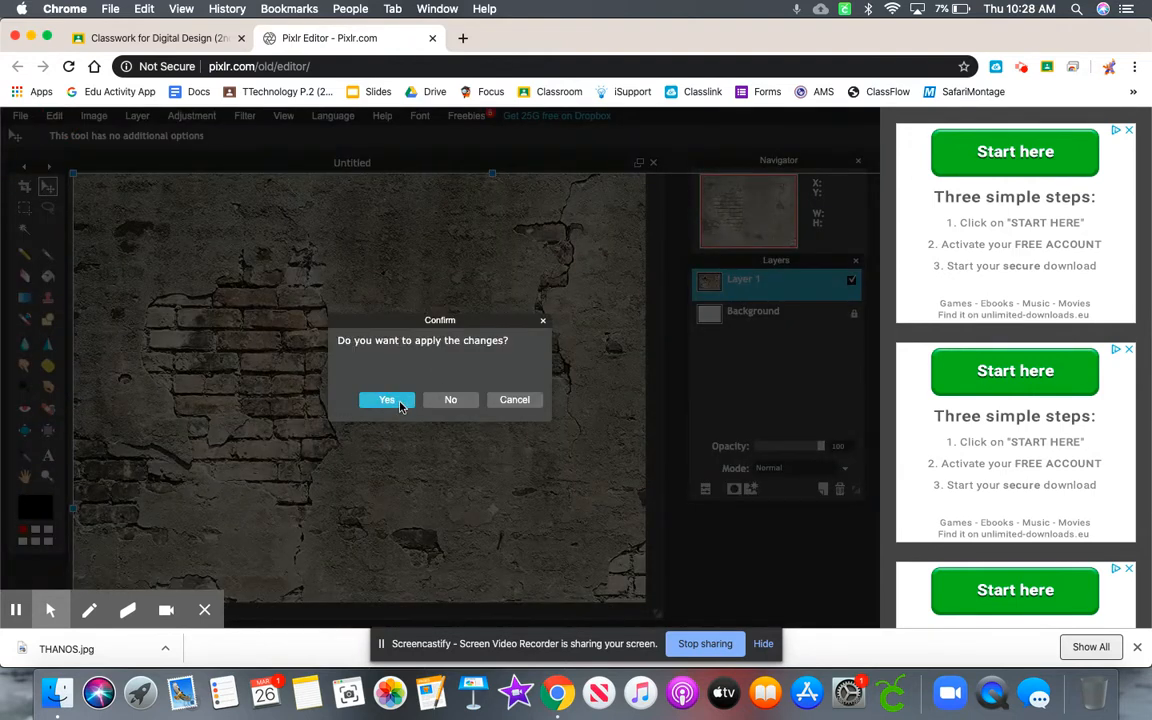
click(399, 402)
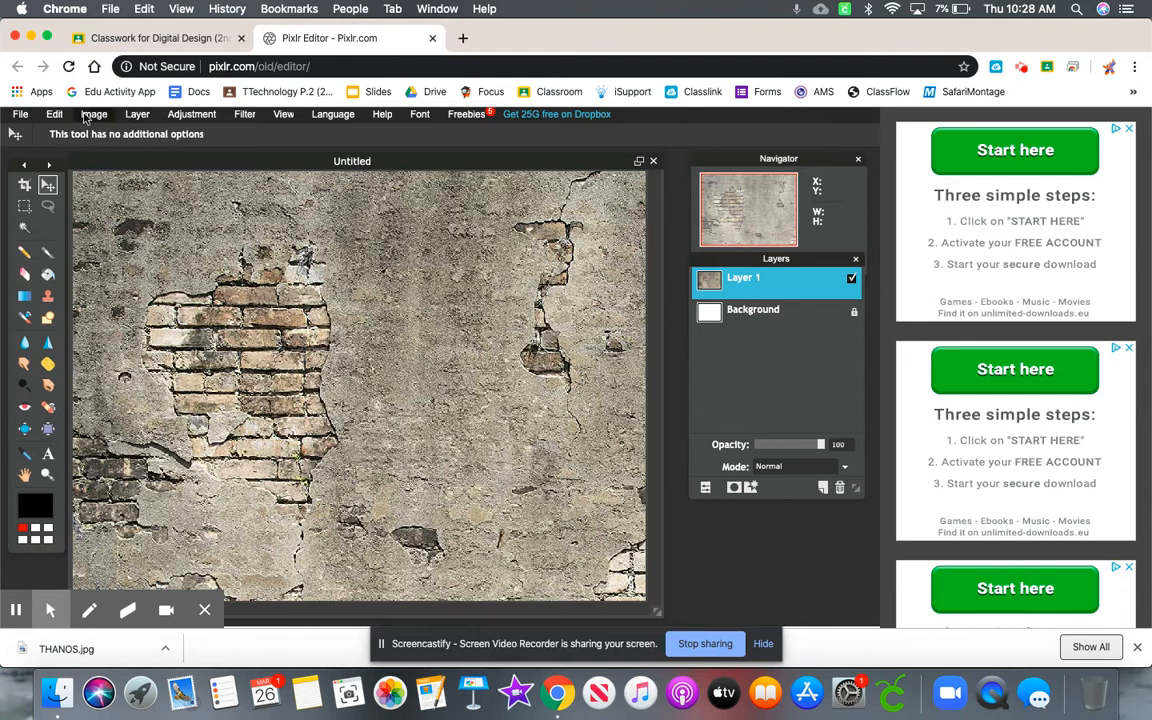
Open the image VIRUS.jpg from the Downloads folder.
click(20, 115)
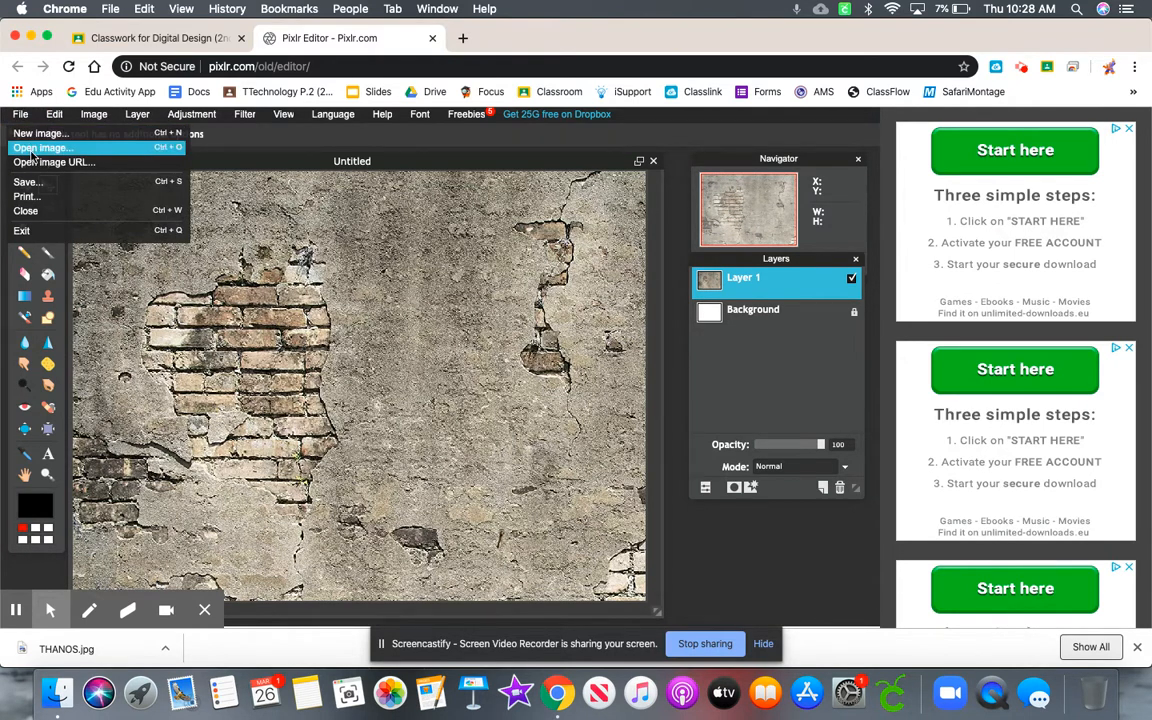
click(33, 150)
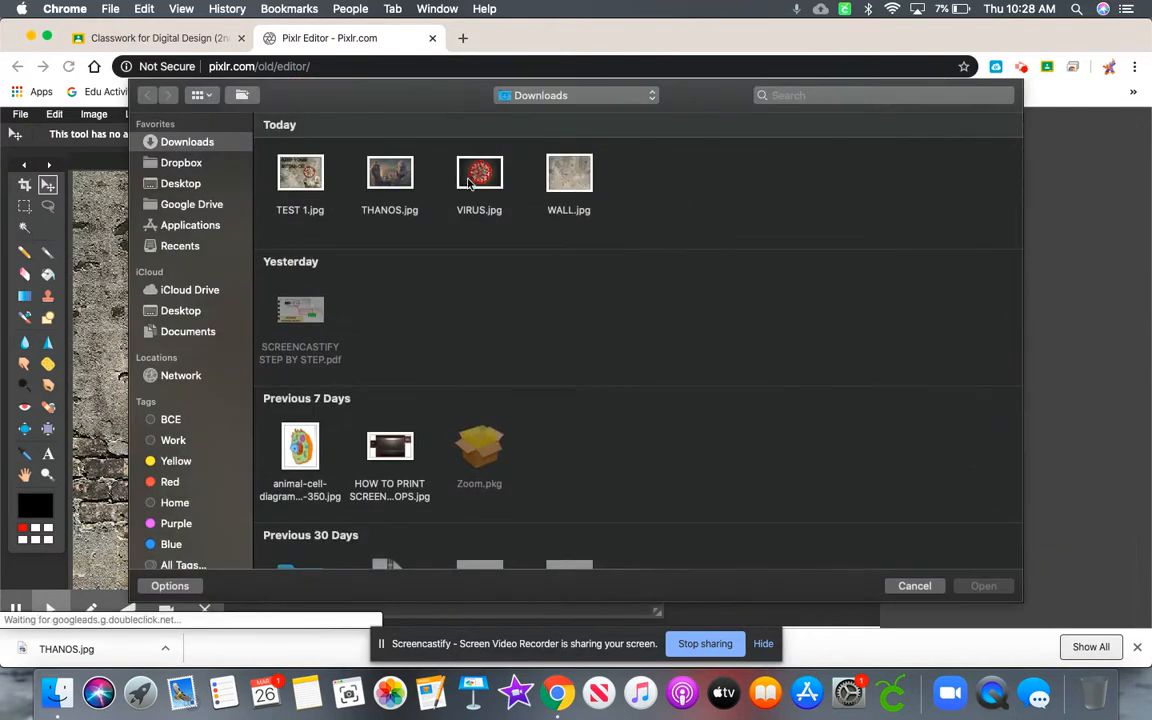
double_click(470, 184)
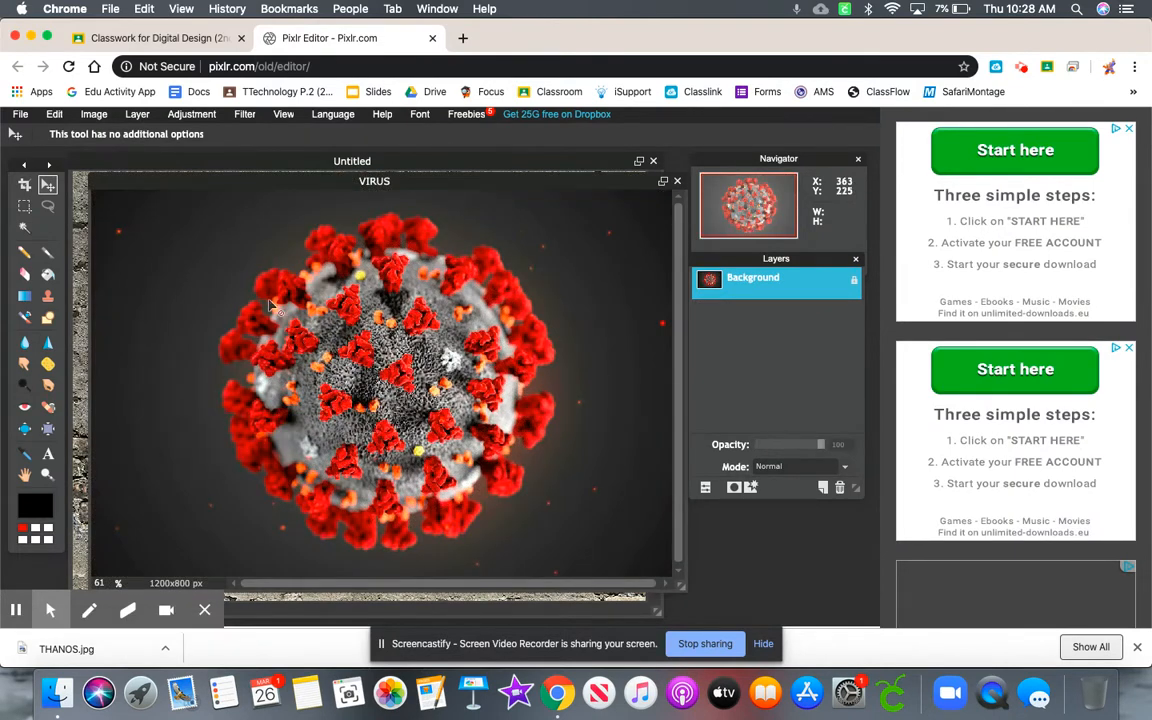
Copy a rectangular area of about 768 by 750 pixels enclosing the whole virus.
click(29, 209)
drag(204, 199, 578, 562)
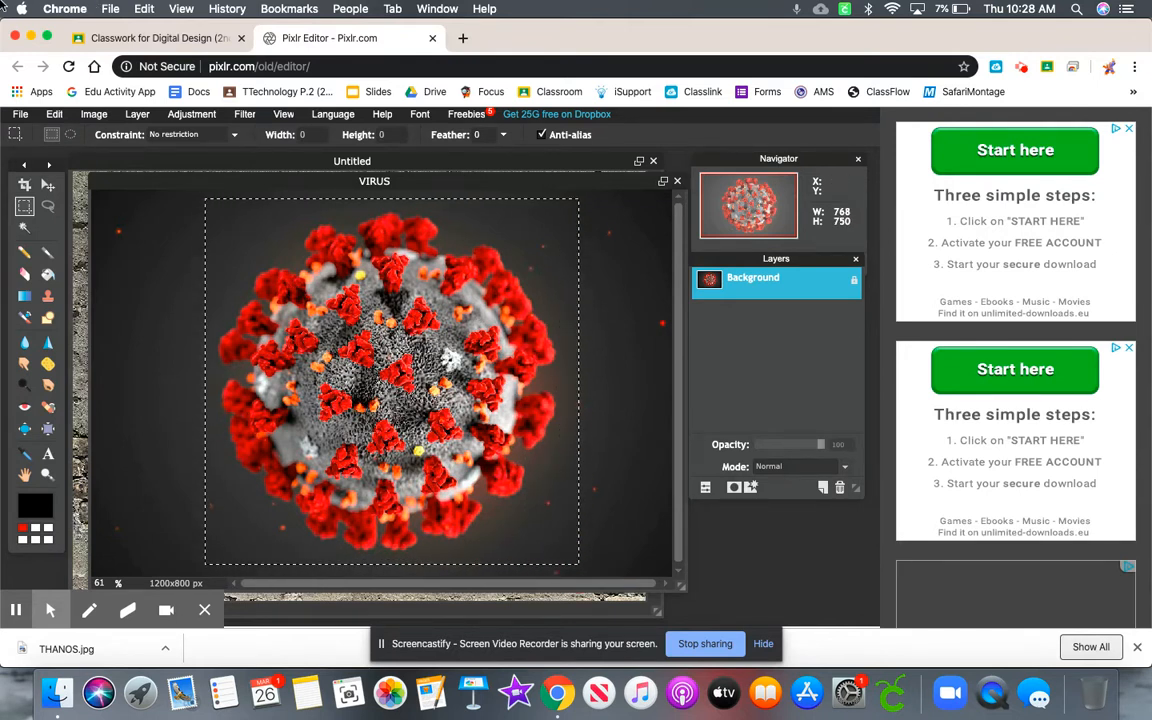
click(57, 115)
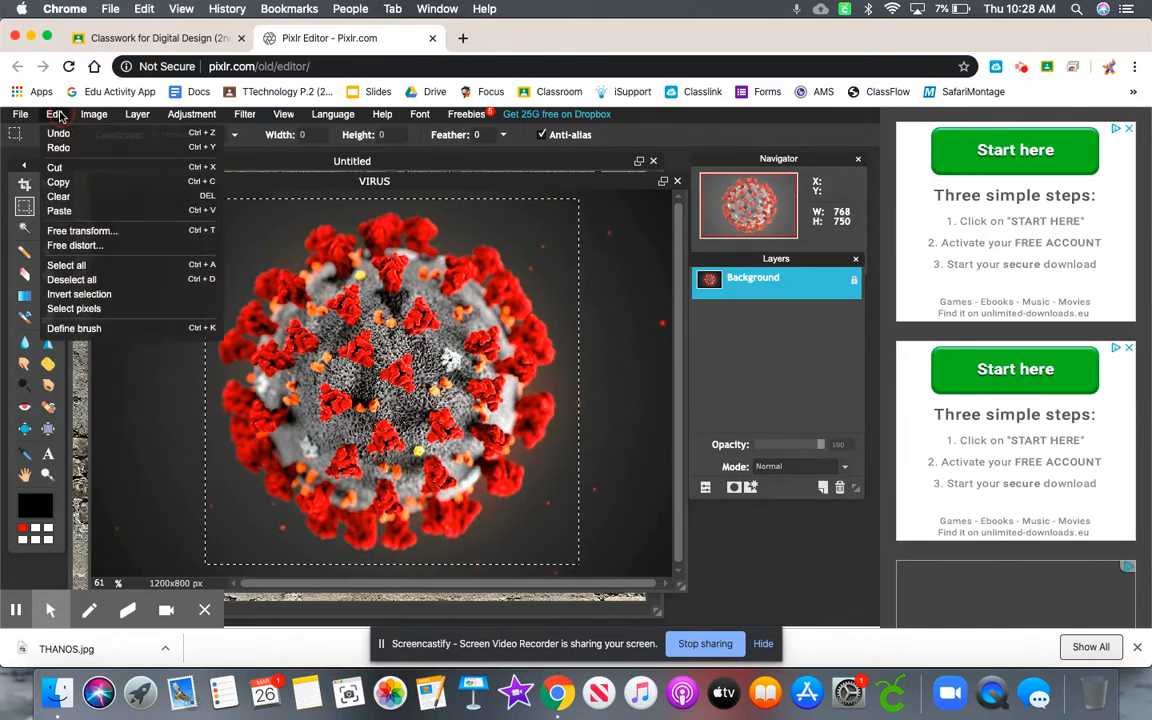
right_click(72, 184)
click(72, 184)
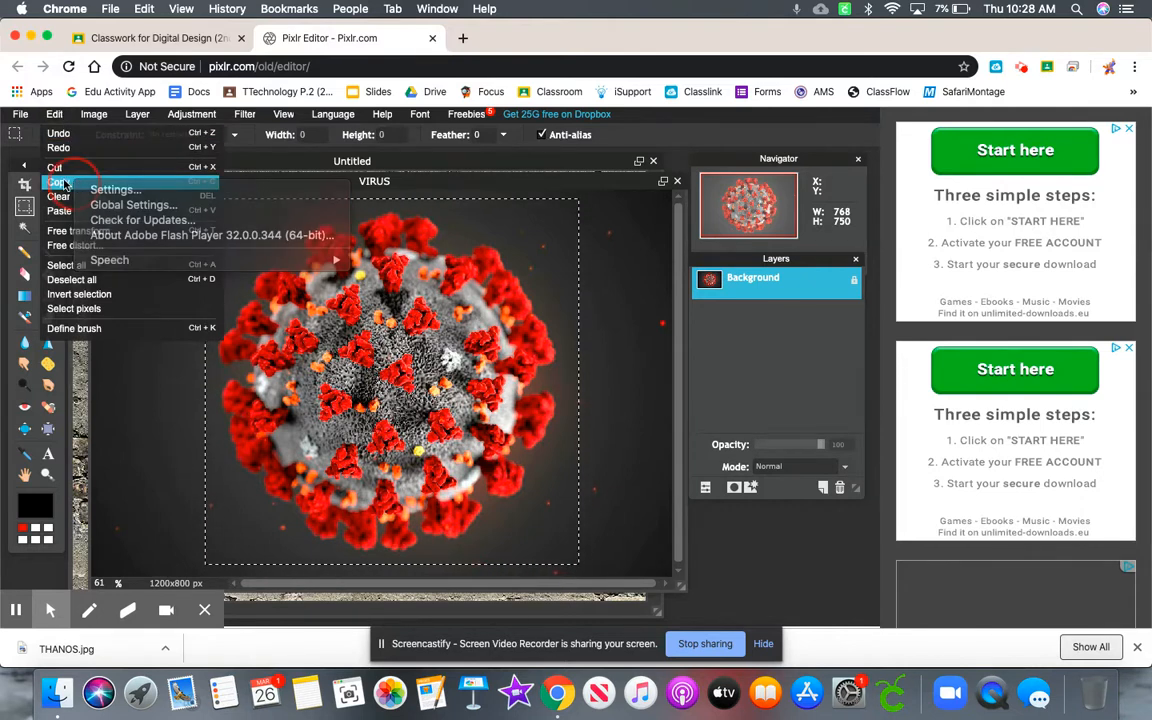
click(66, 184)
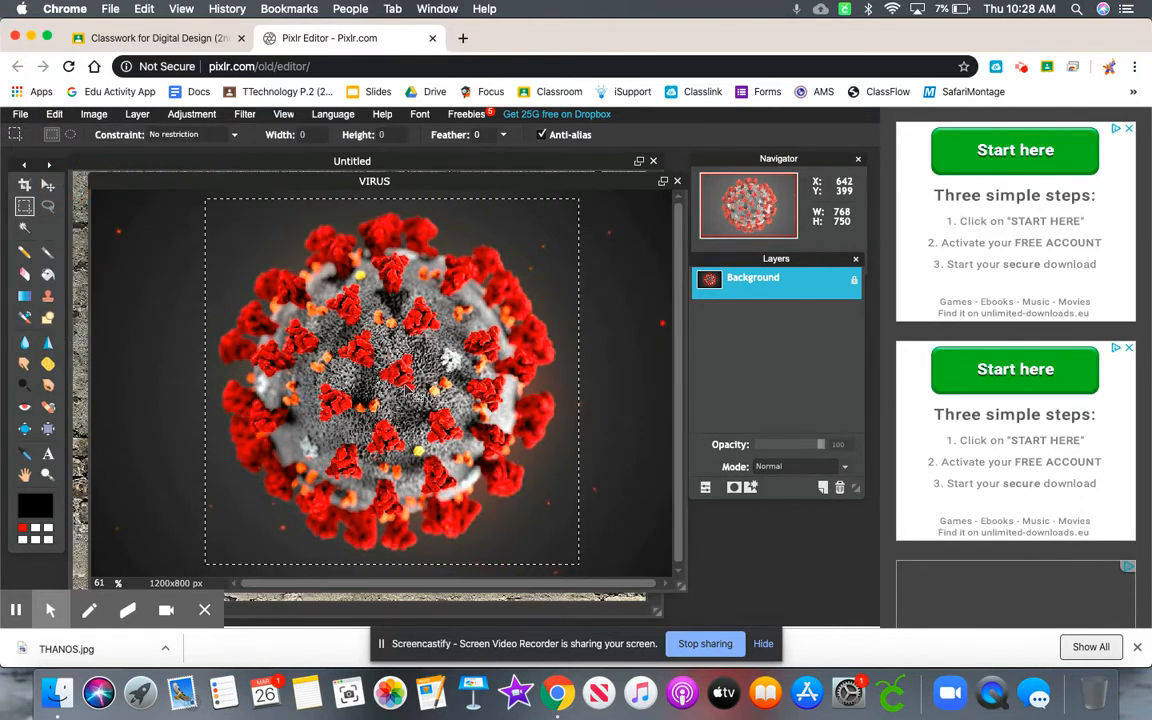
Close the VIRUS image without saving and paste the copied virus over the wall as a new layer.
click(677, 181)
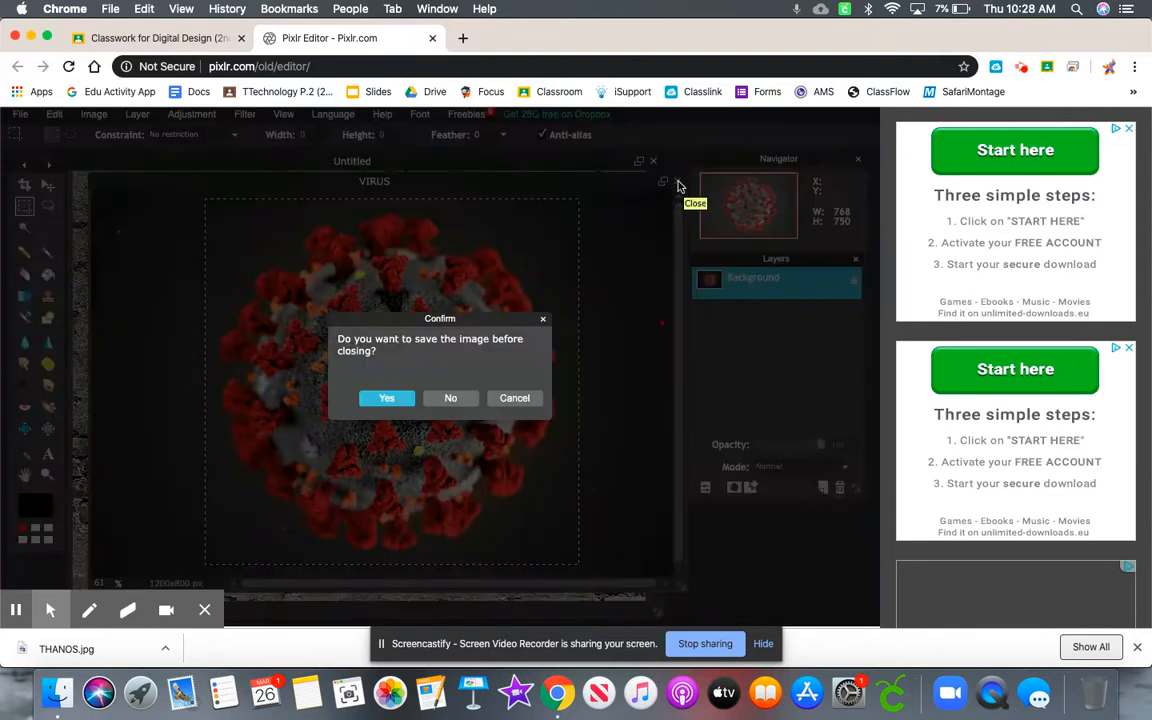
scroll(449, 412, down, 1)
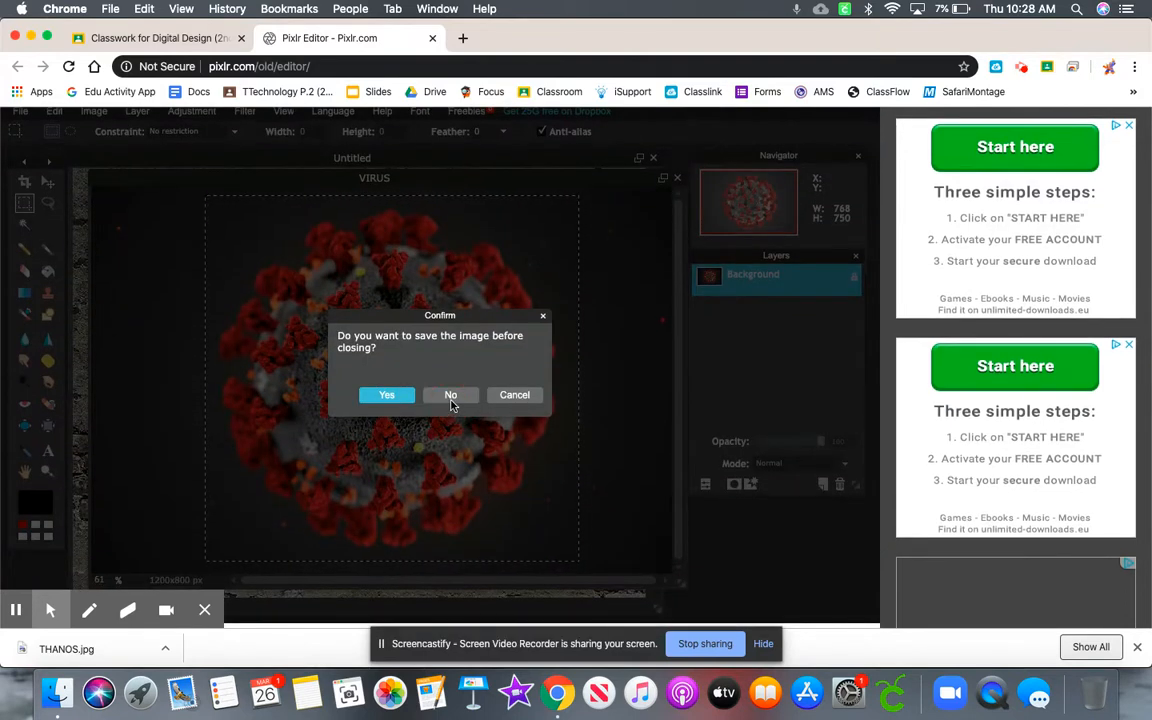
click(451, 396)
click(56, 113)
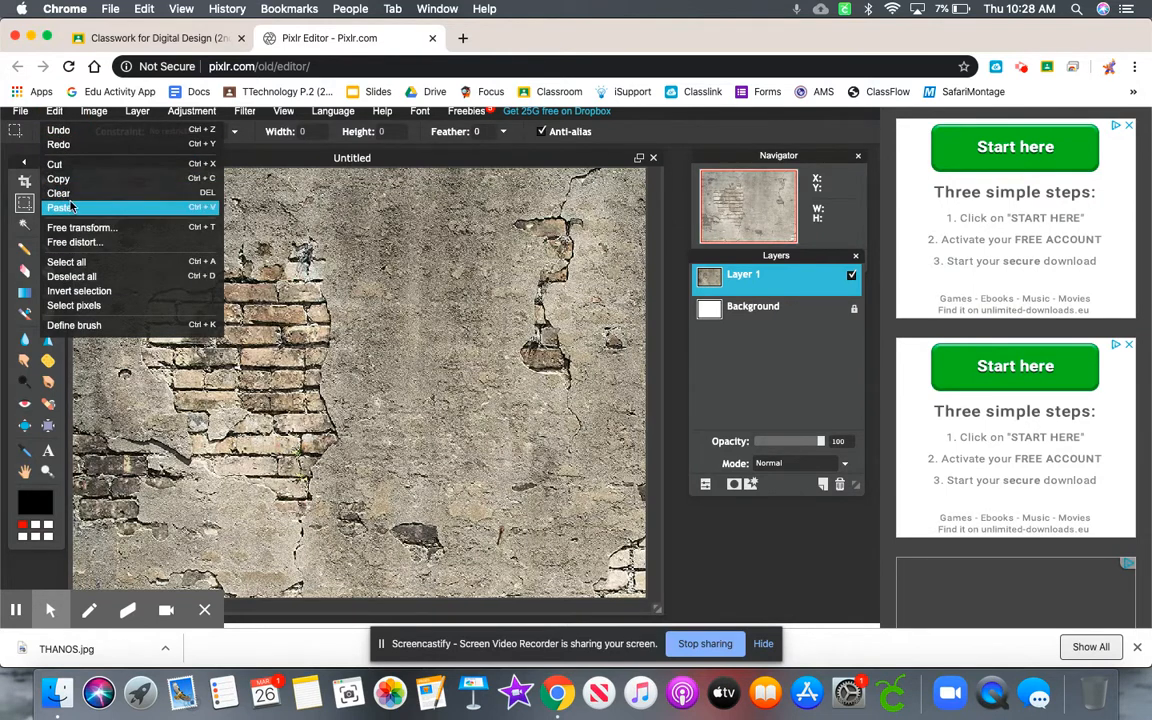
right_click(71, 207)
click(71, 207)
click(60, 208)
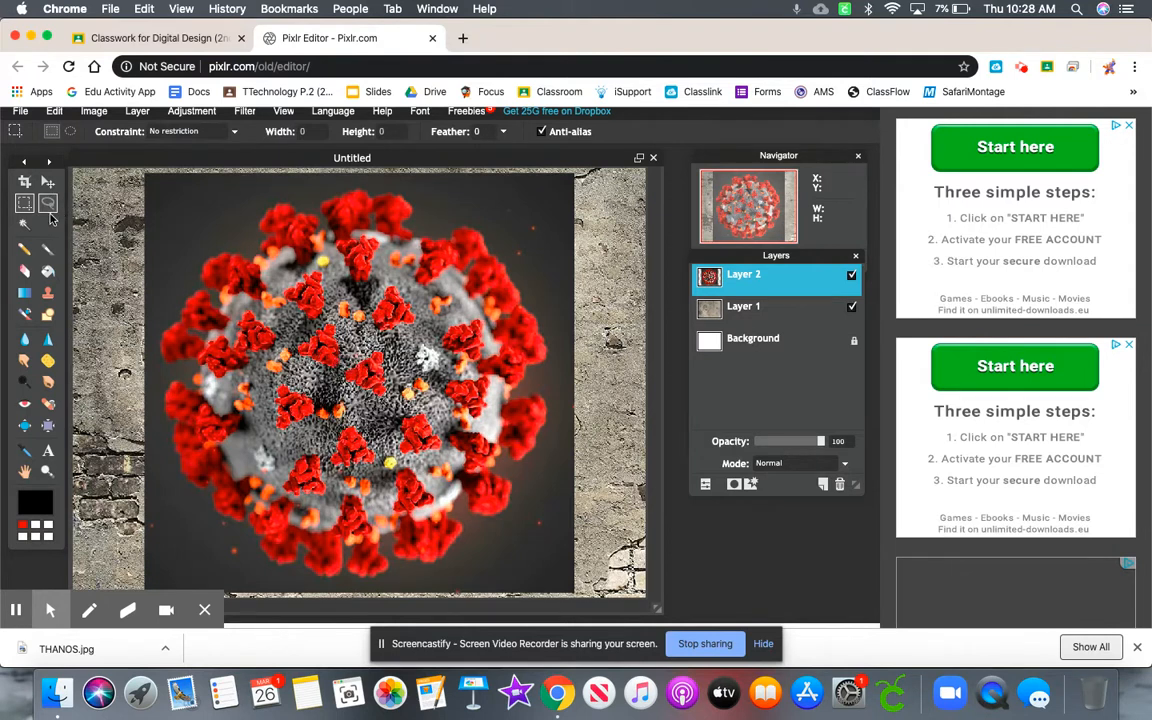
Select the dark backdrop around the virus with the Wand at tolerance 21, delete it, and clear the selection.
click(25, 226)
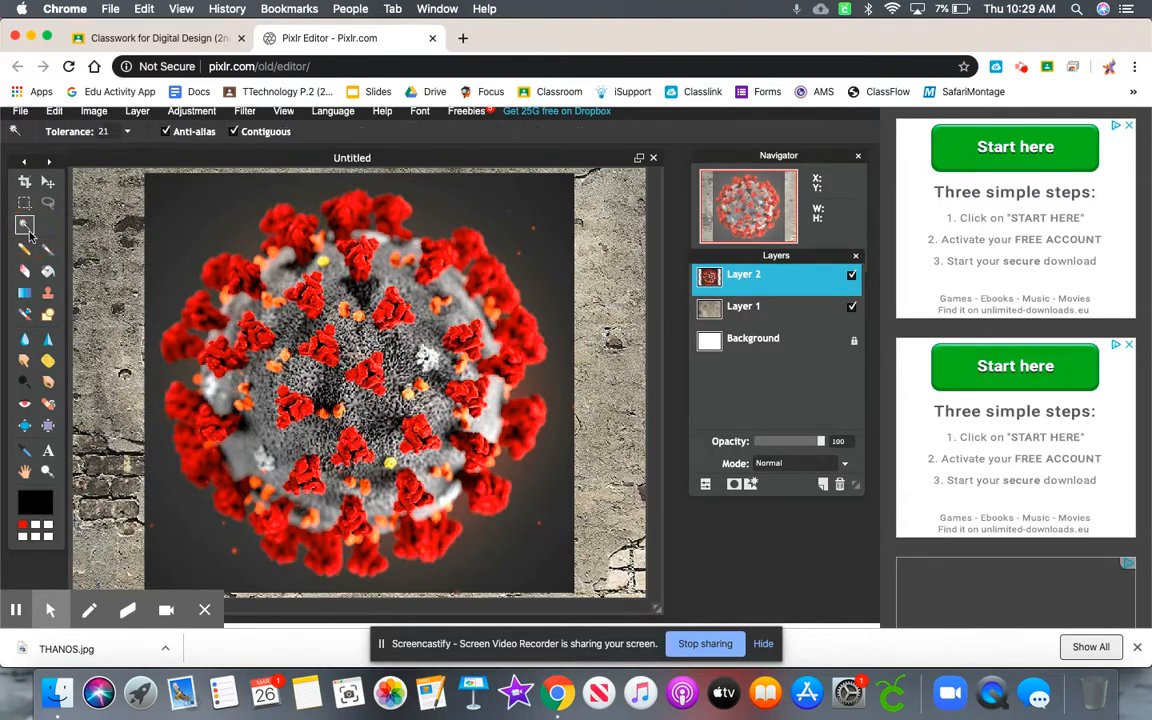
click(197, 219)
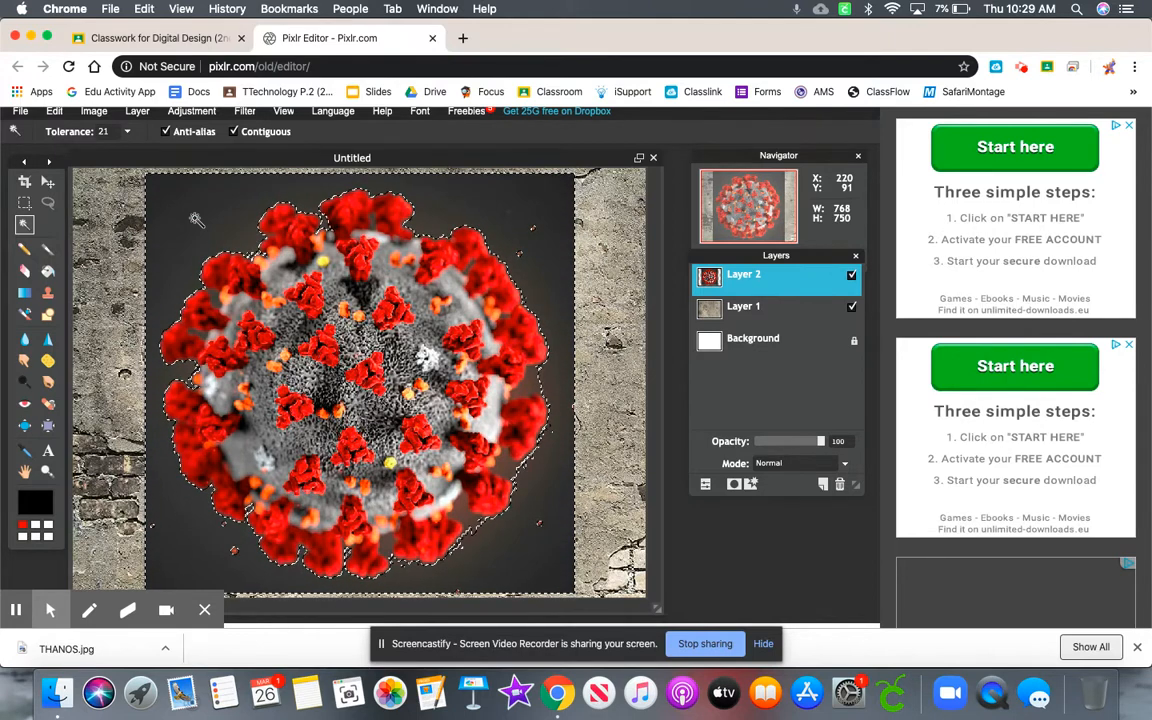
key(Delete)
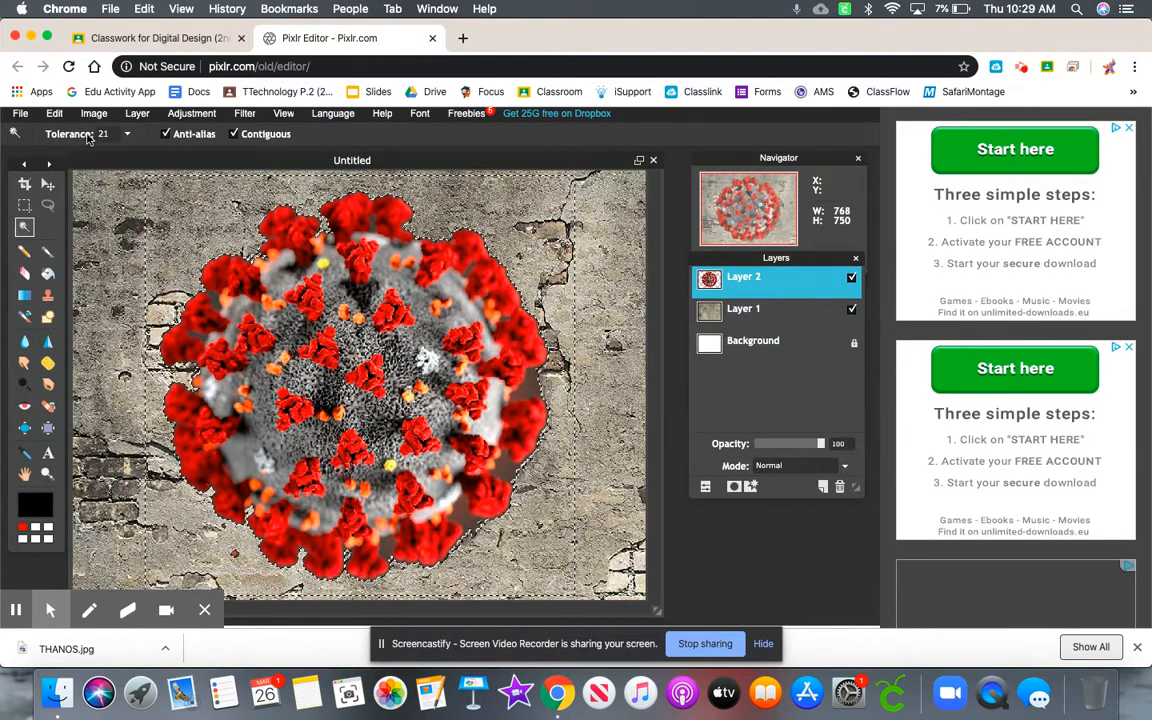
click(59, 116)
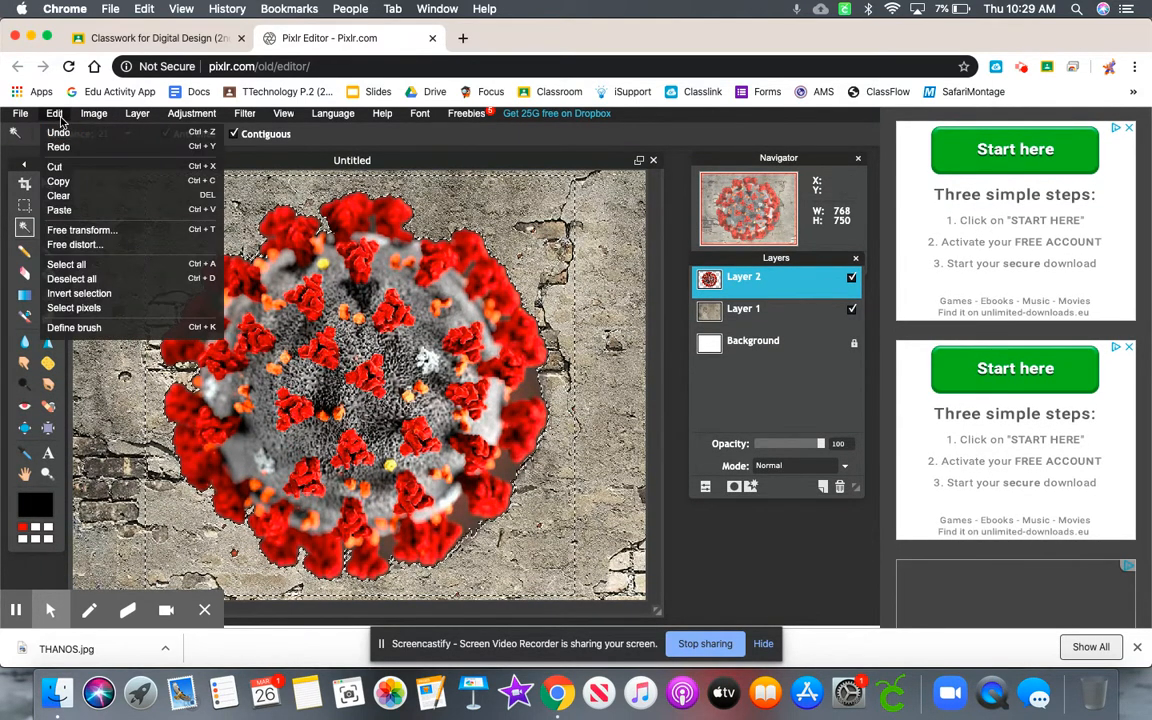
click(71, 278)
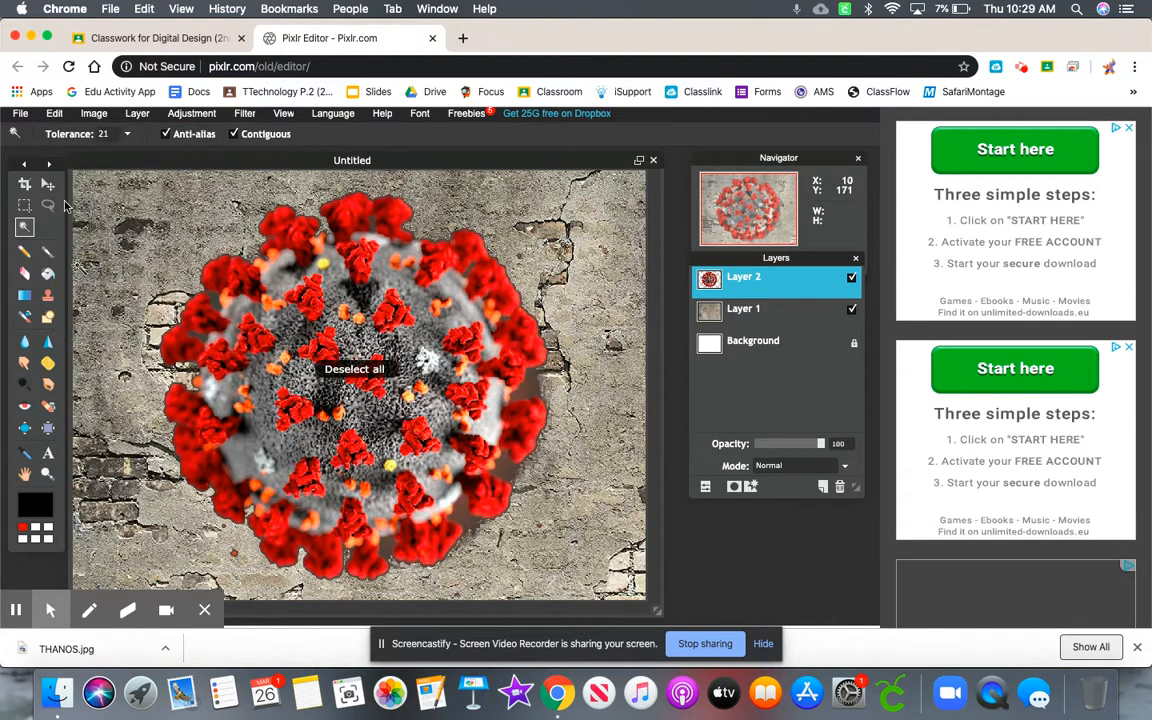
Free transform the virus layer to less than half its size, place it on the wall's upper part right of the exposed bricks, and apply.
click(55, 114)
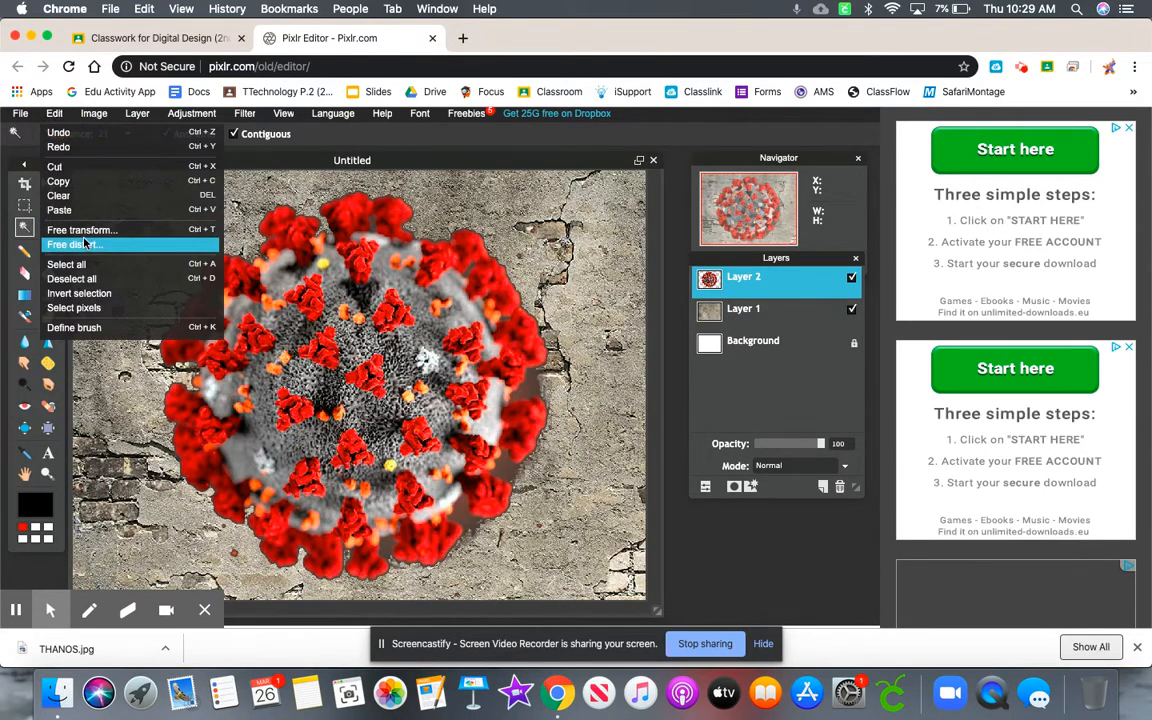
click(86, 231)
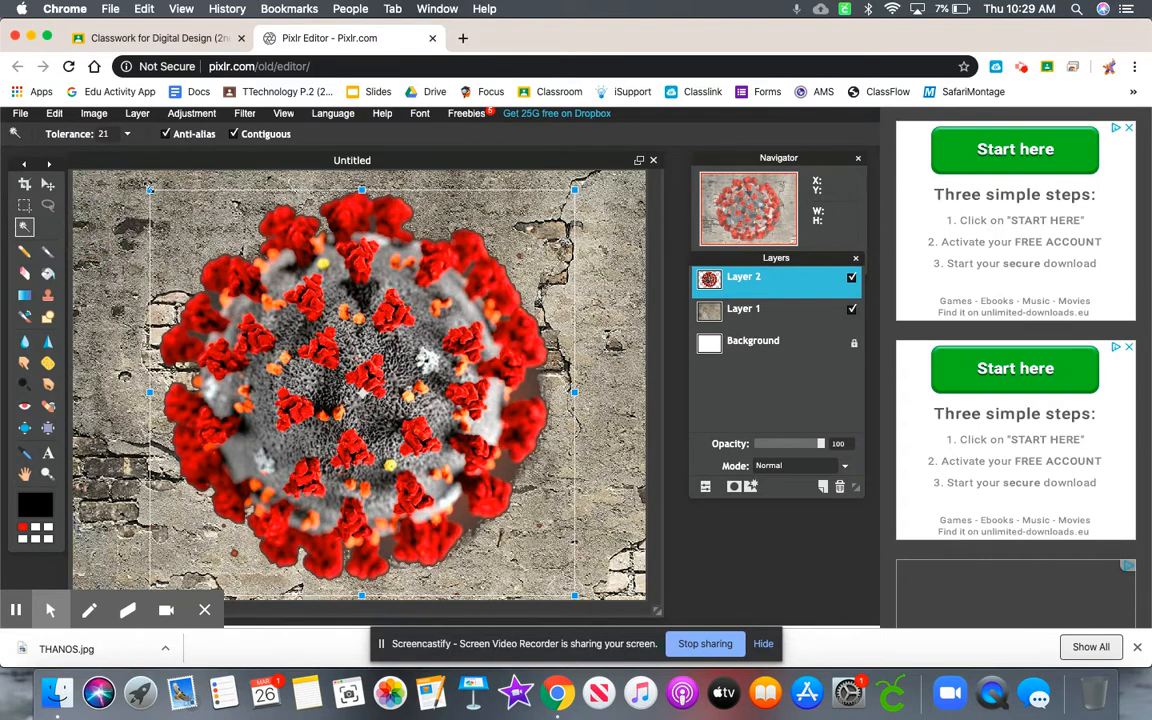
drag(149, 189, 271, 298)
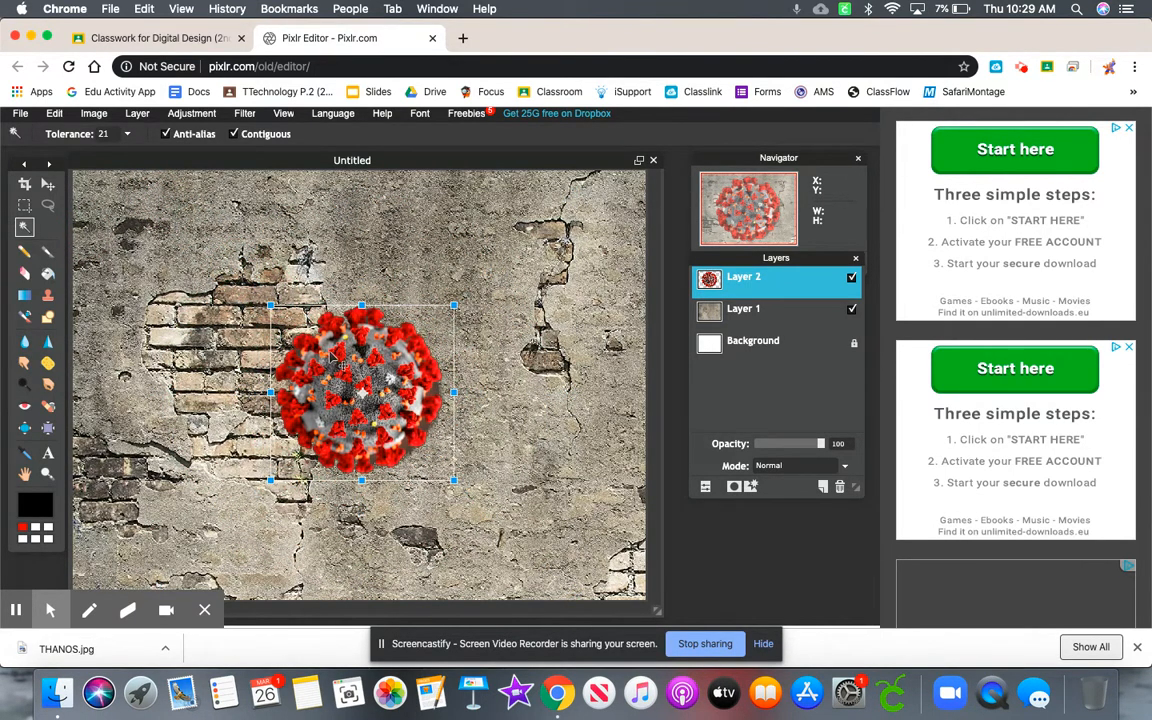
drag(345, 387, 428, 283)
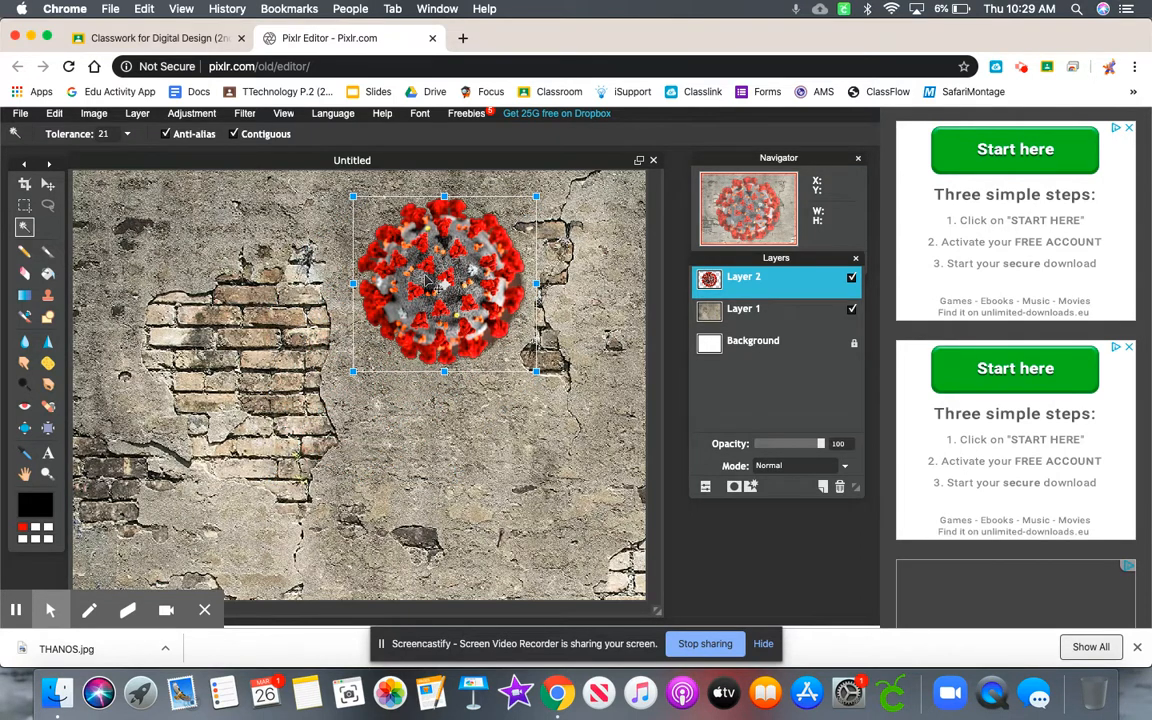
click(207, 119)
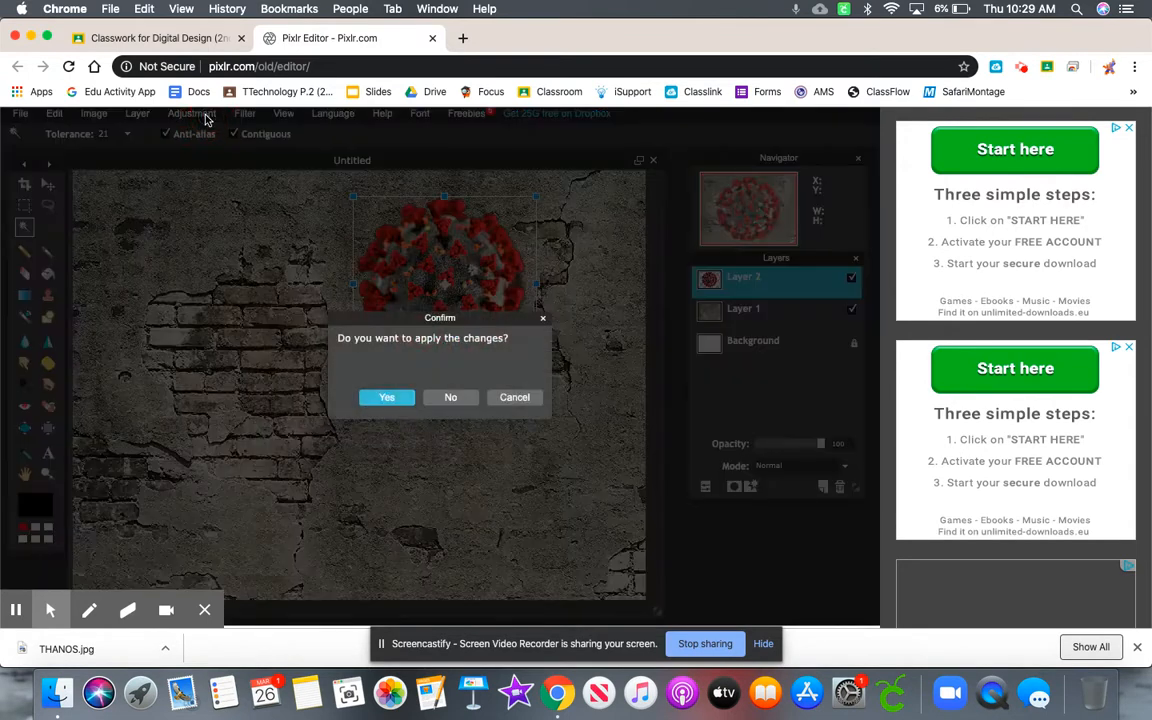
click(374, 399)
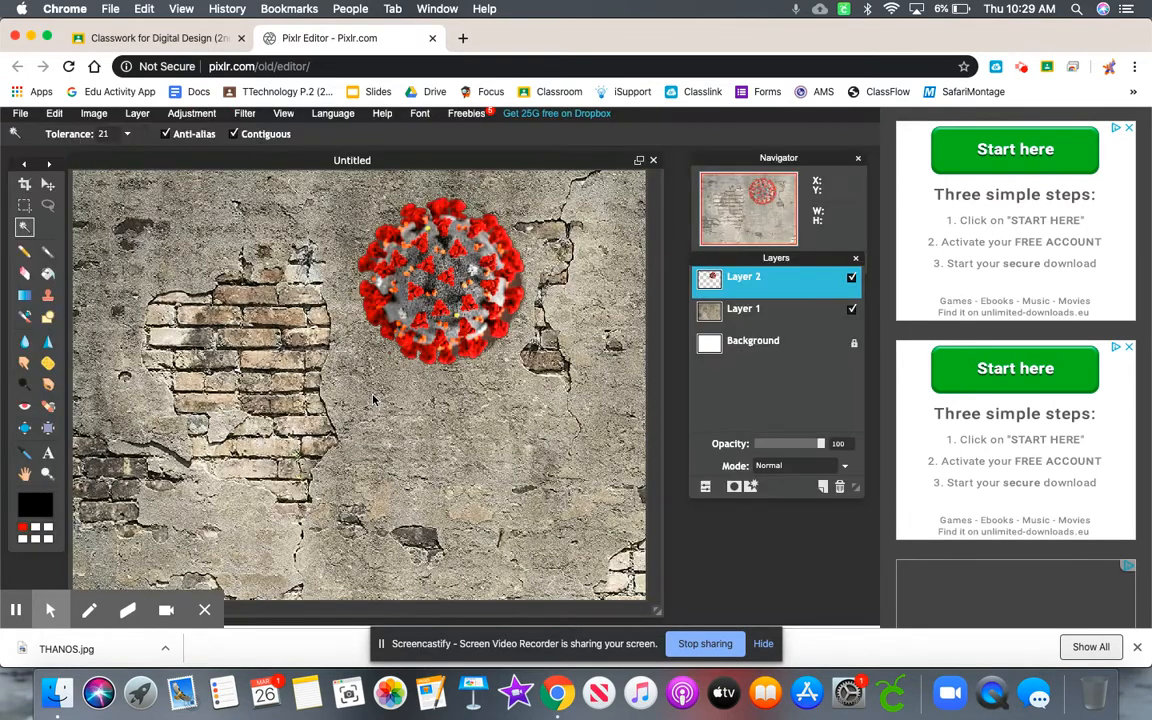
Apply a Threshold adjustment with level 91 to the virus layer.
click(200, 116)
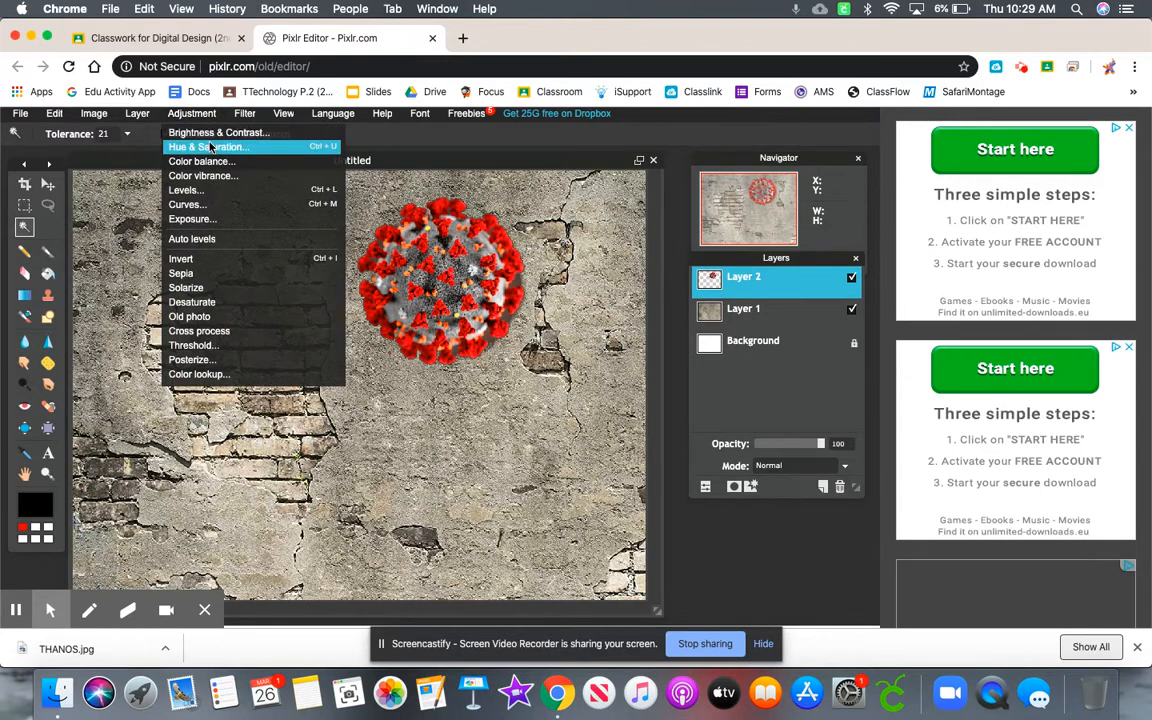
click(227, 344)
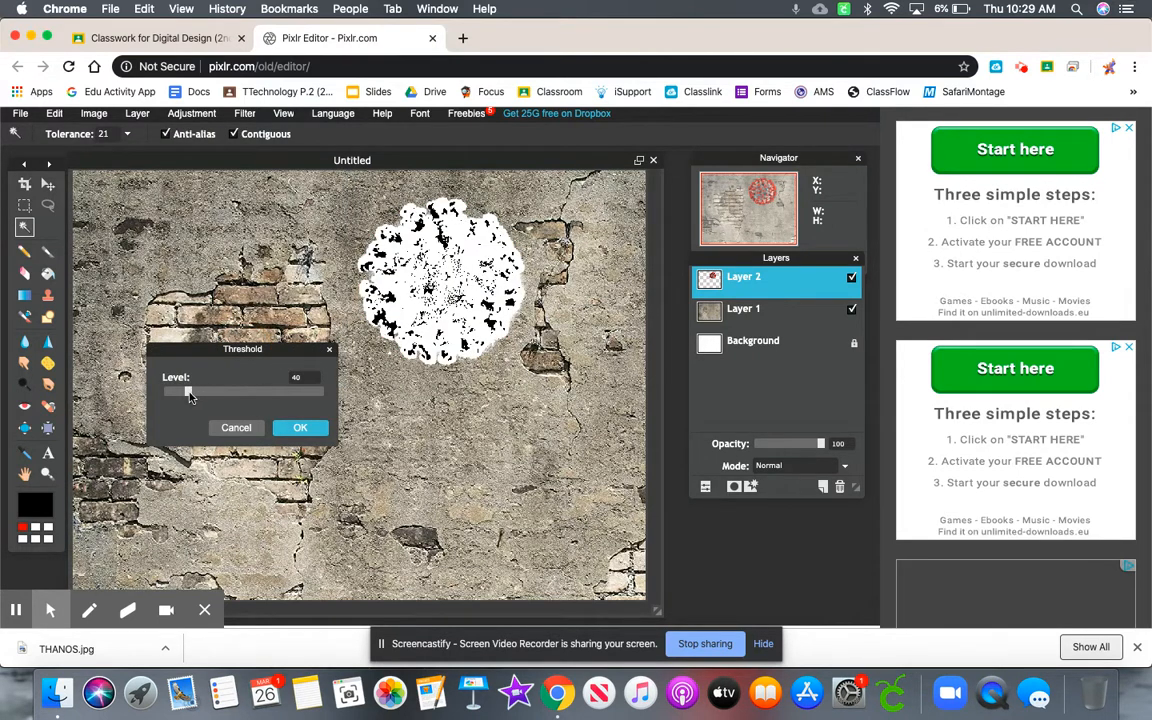
drag(189, 397, 221, 402)
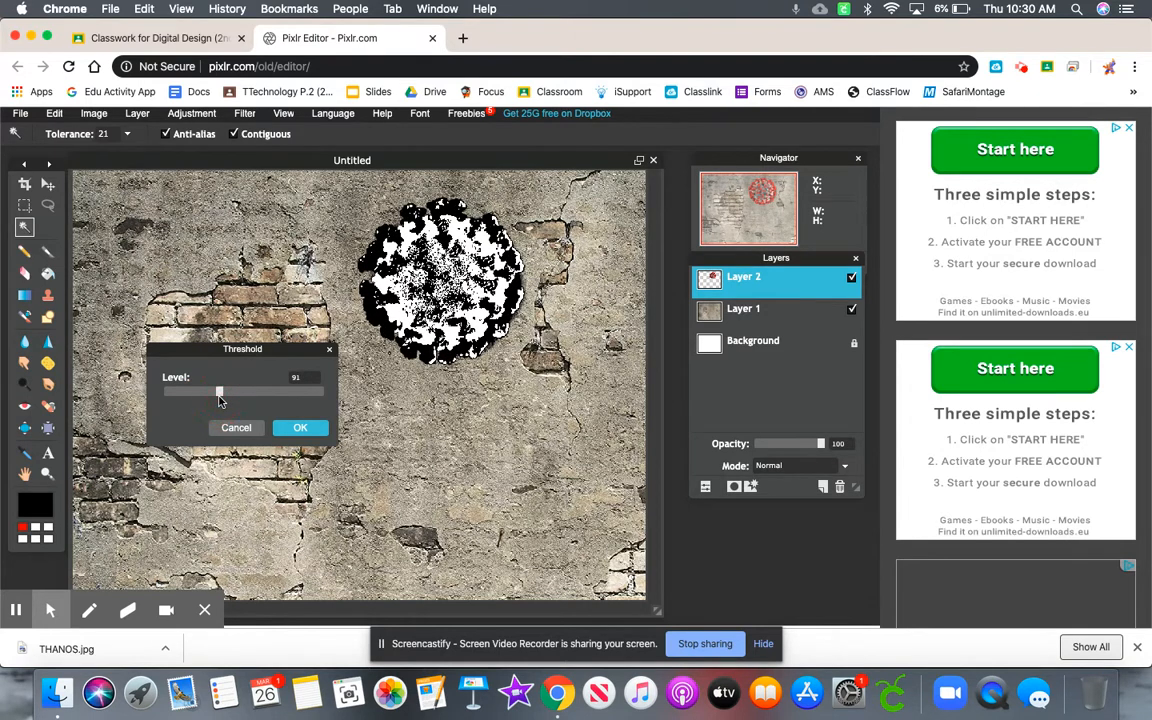
click(298, 429)
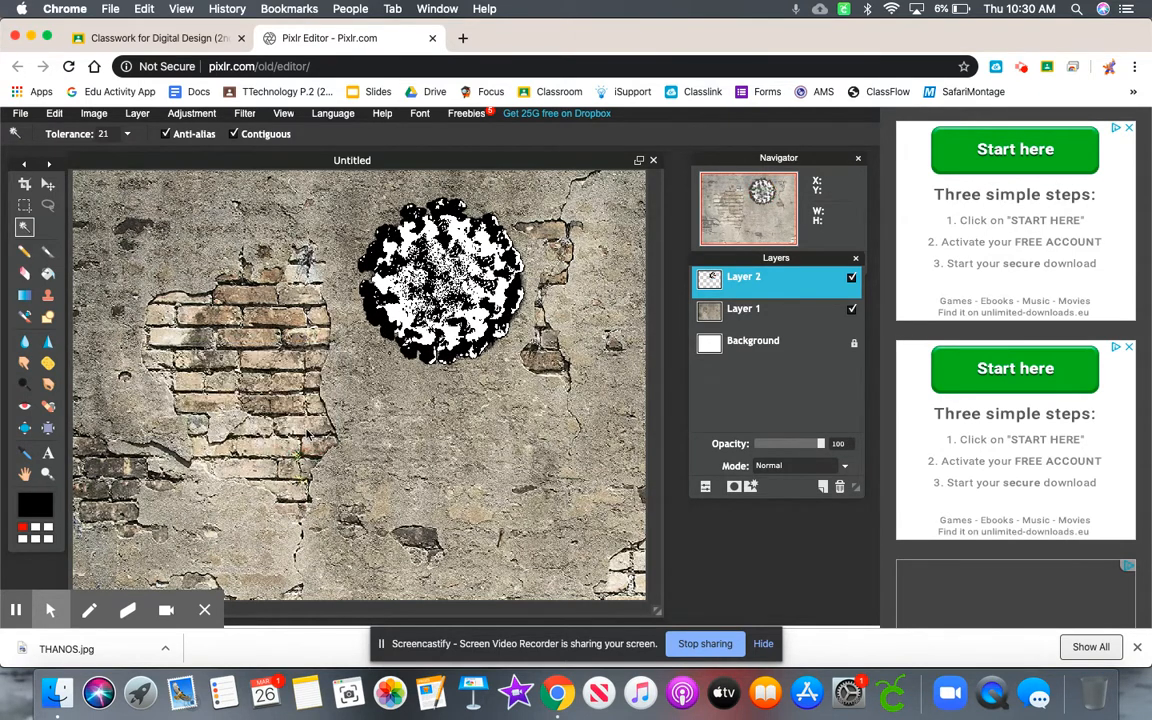
Apply a Levels adjustment to the virus layer with the white output level lowered to 229.
click(197, 117)
click(196, 190)
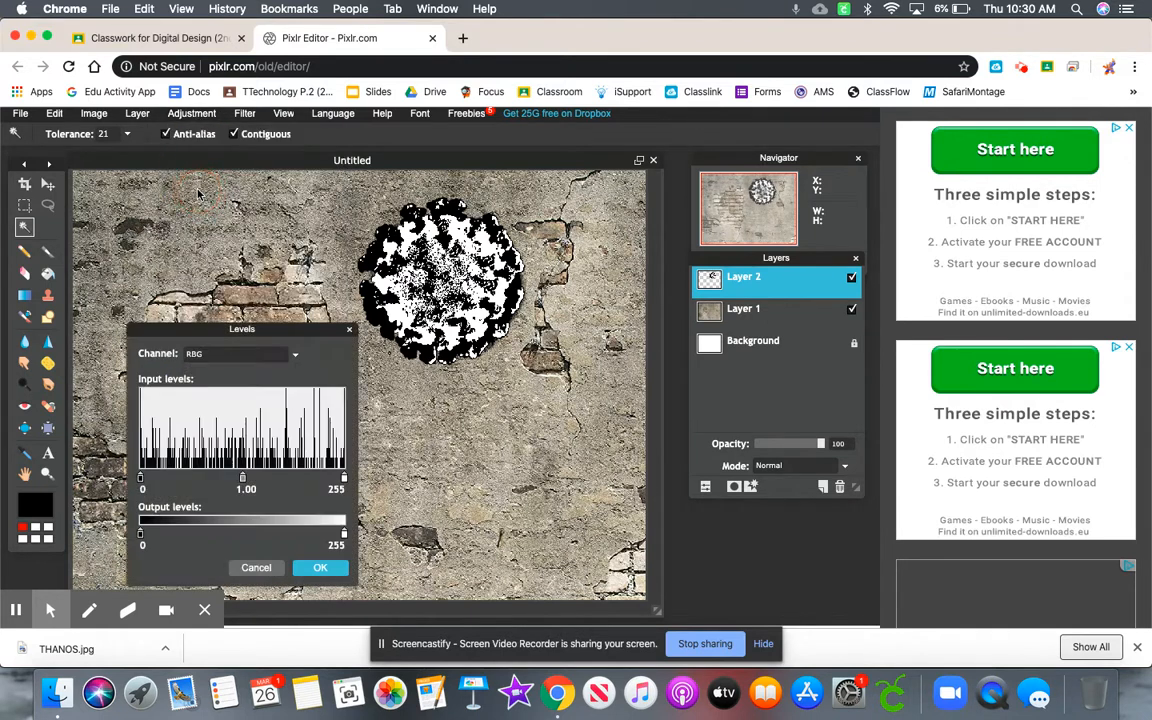
mouse_move(143, 537)
mouse_down()
mouse_move(228, 535)
mouse_move(140, 534)
mouse_up()
drag(344, 535, 323, 536)
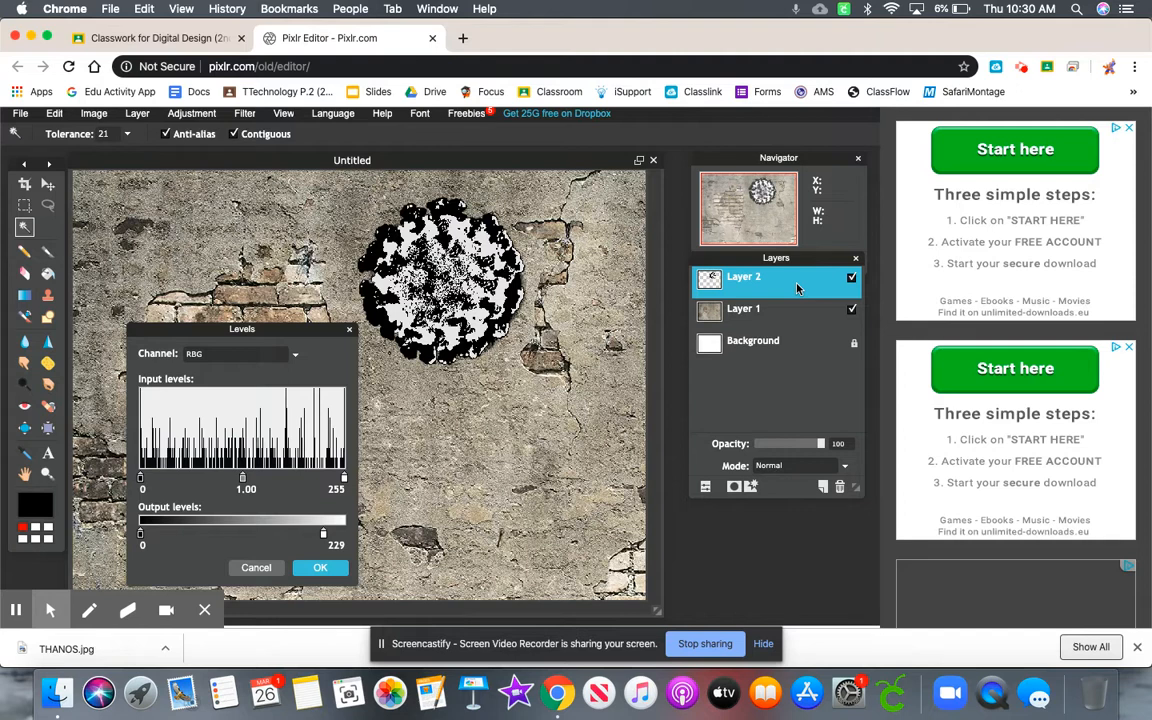
click(320, 566)
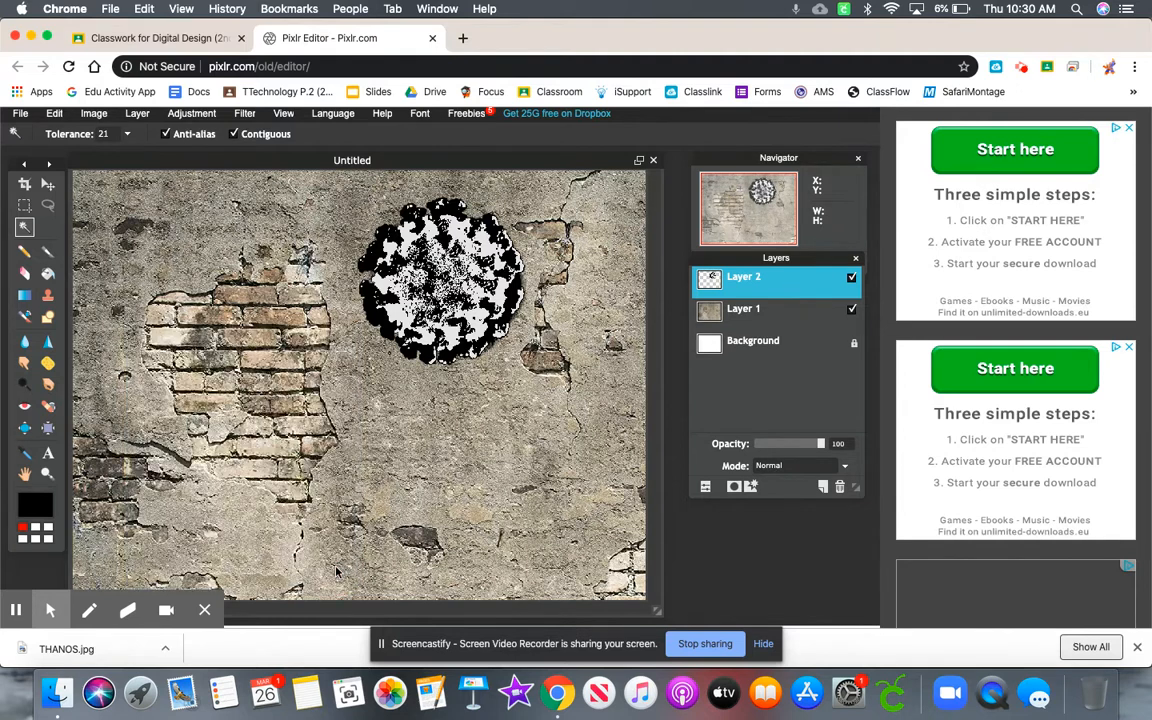
click(57, 114)
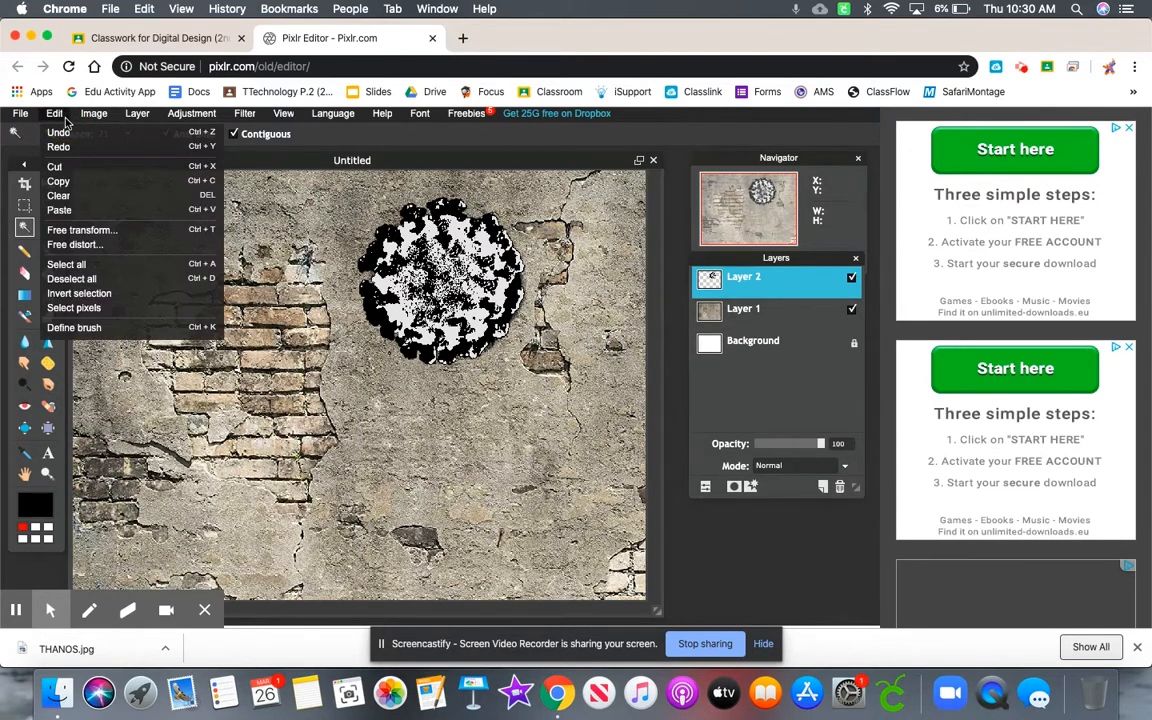
click(137, 113)
click(680, 130)
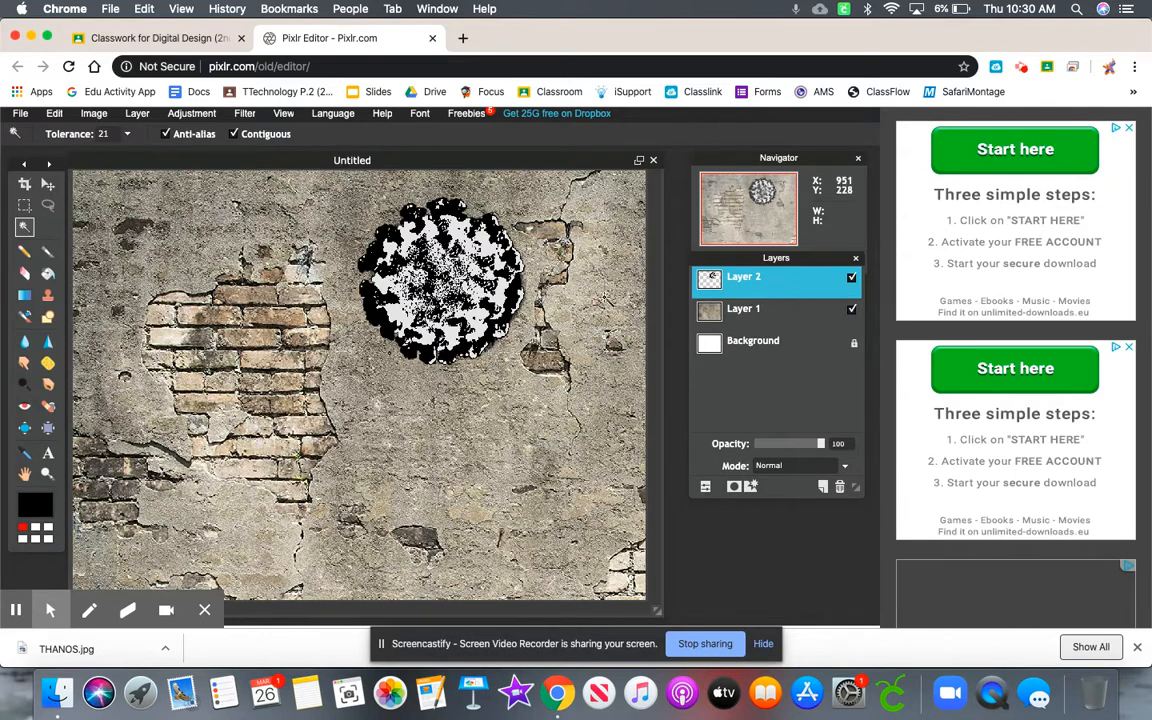
click(55, 114)
Open the image THANOS.jpg from the Downloads folder and shift its window slightly.
click(20, 114)
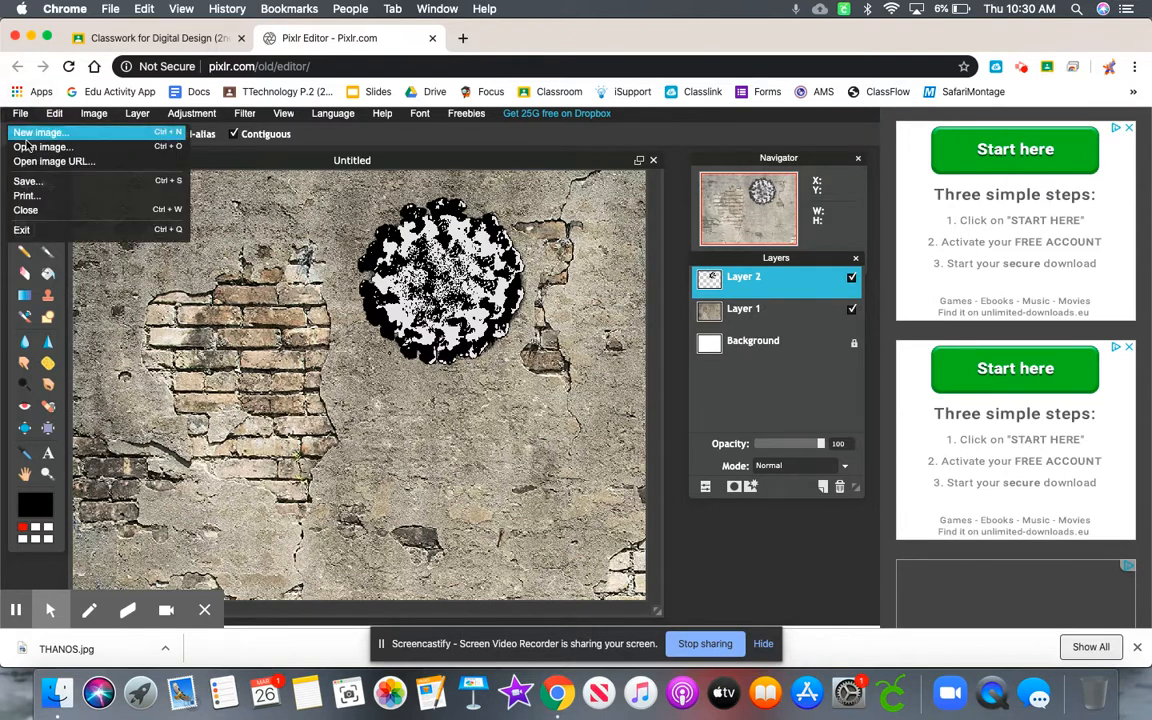
click(28, 150)
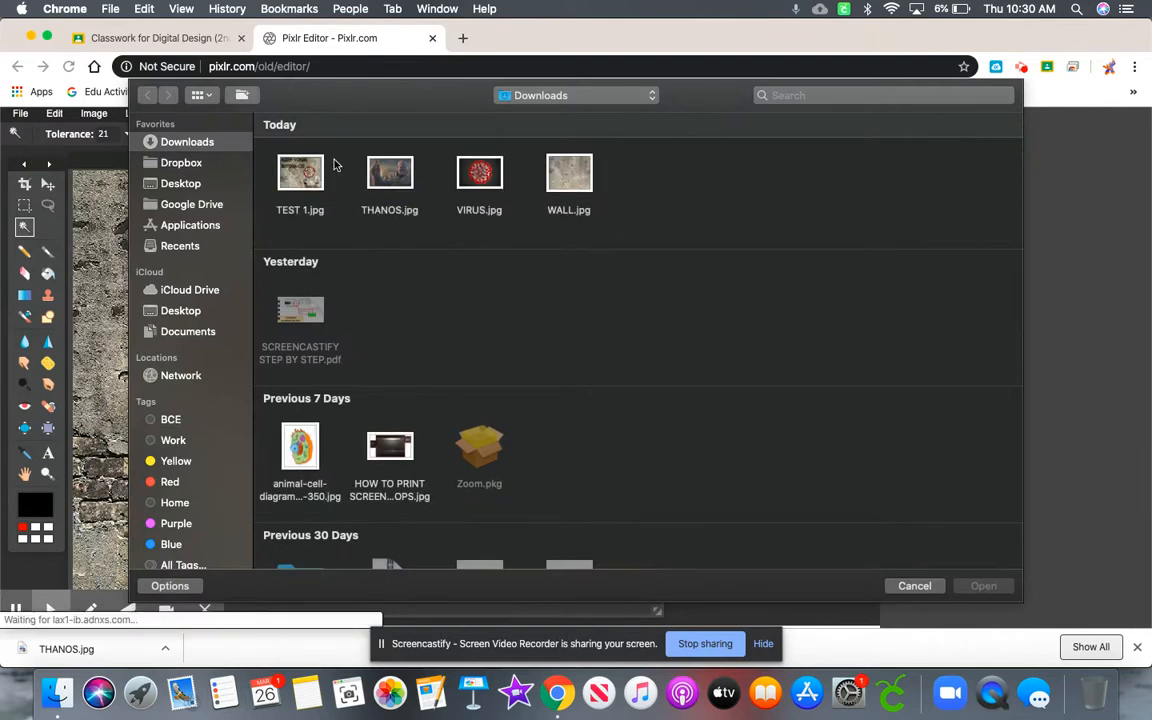
double_click(378, 172)
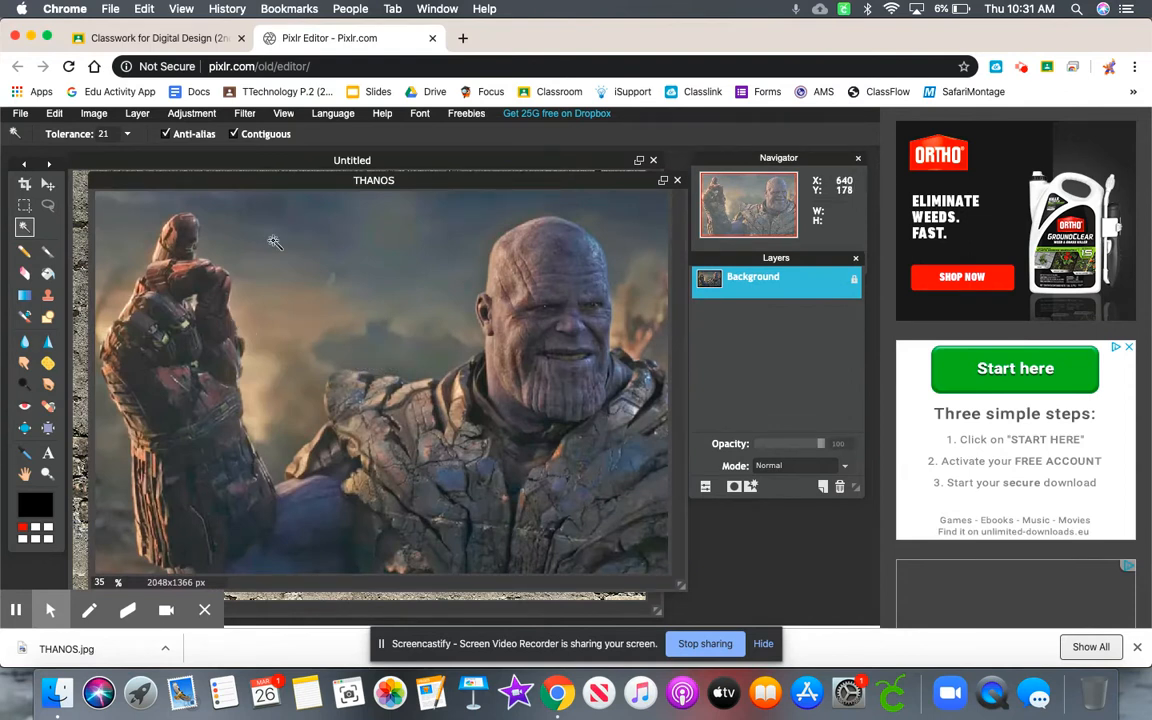
drag(267, 180, 258, 183)
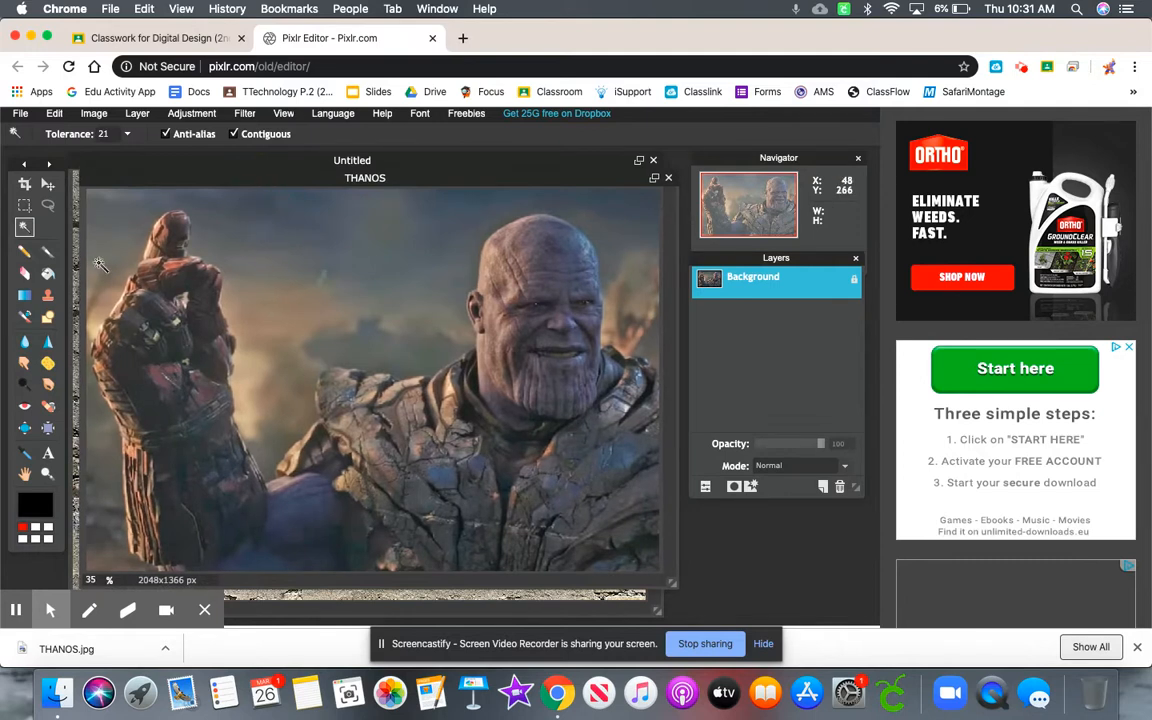
Trace the outline of Thanos, including his raised gauntlet, with the Lasso at feather 0 and copy the selected figure.
click(47, 207)
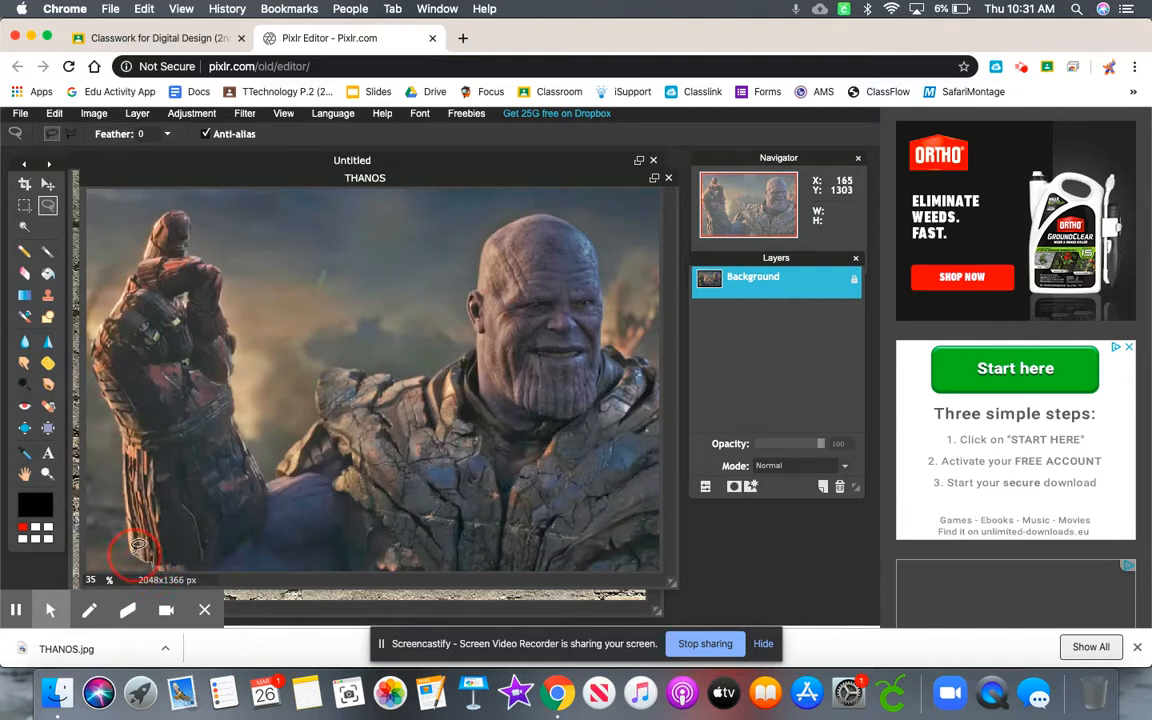
mouse_move(132, 551)
mouse_down()
mouse_move(124, 426)
mouse_move(91, 350)
mouse_move(158, 211)
mouse_move(195, 200)
mouse_move(194, 250)
mouse_move(231, 275)
mouse_move(241, 418)
mouse_move(271, 466)
mouse_move(320, 416)
mouse_move(327, 370)
mouse_move(425, 374)
mouse_move(462, 352)
mouse_move(482, 243)
mouse_move(538, 214)
mouse_move(578, 228)
mouse_move(592, 250)
mouse_move(606, 340)
mouse_move(661, 372)
mouse_move(683, 529)
mouse_move(671, 585)
mouse_move(607, 597)
mouse_up()
mouse_move(509, 590)
mouse_down()
mouse_move(328, 596)
mouse_move(140, 559)
mouse_up()
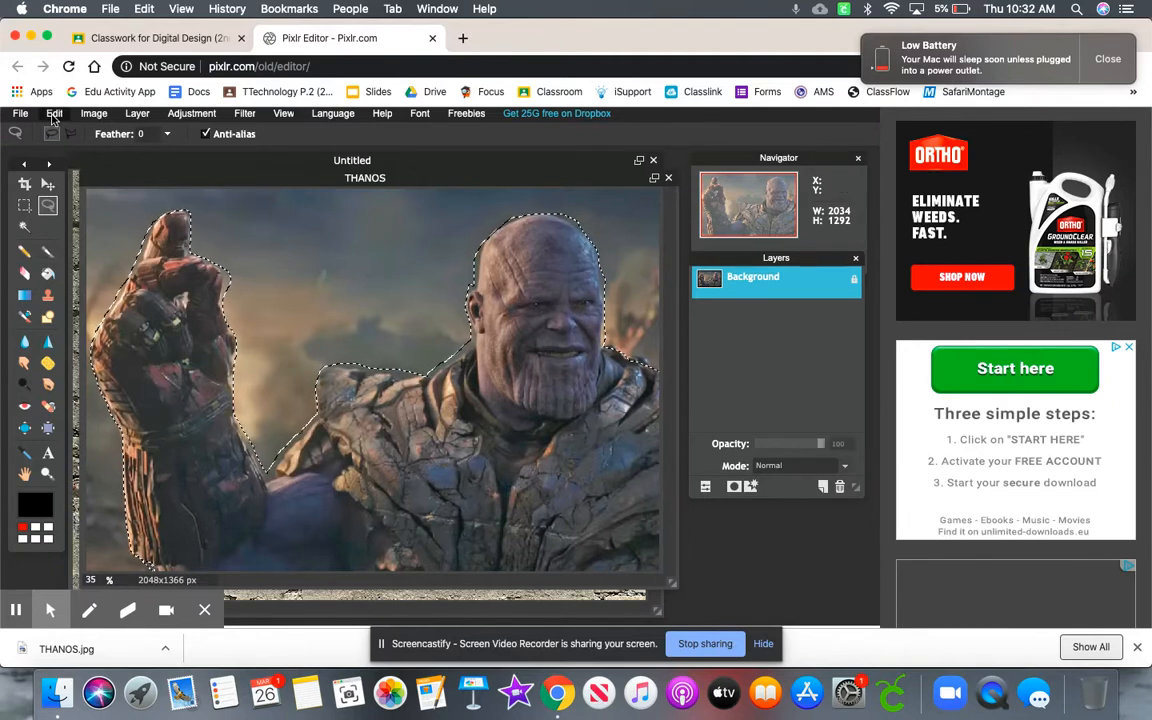
click(54, 115)
right_click(64, 178)
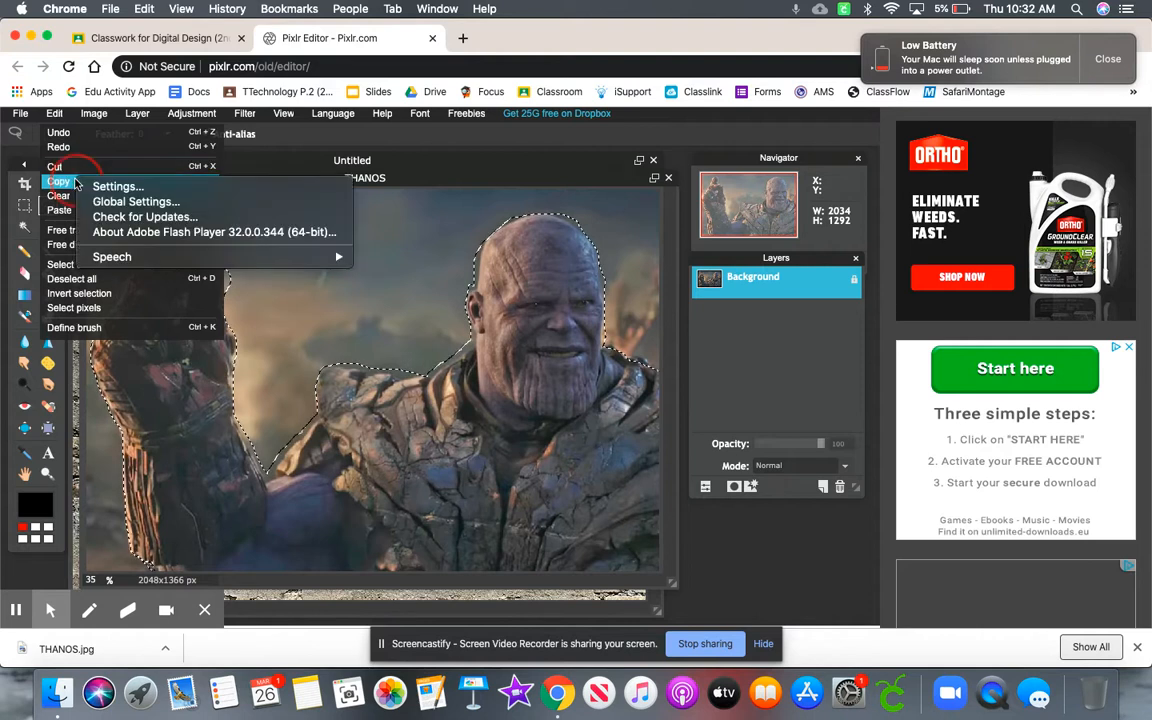
click(63, 182)
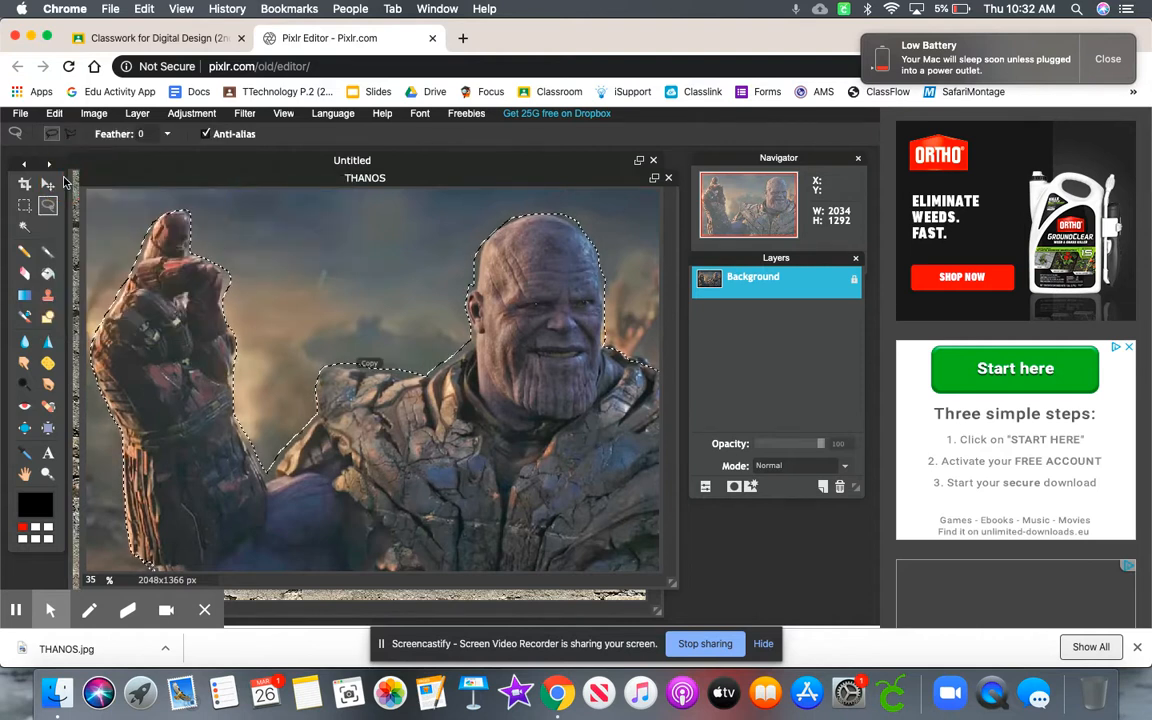
Close the THANOS image without saving and paste the copied figure onto the wall composition as a new layer.
click(667, 177)
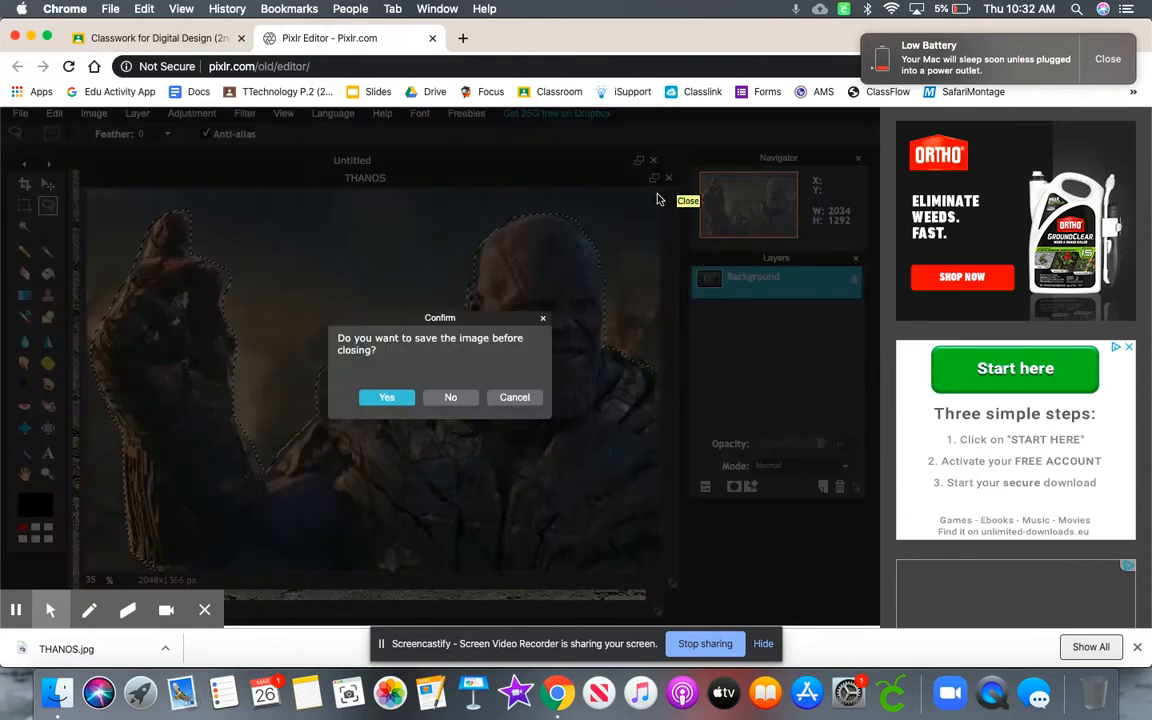
click(451, 398)
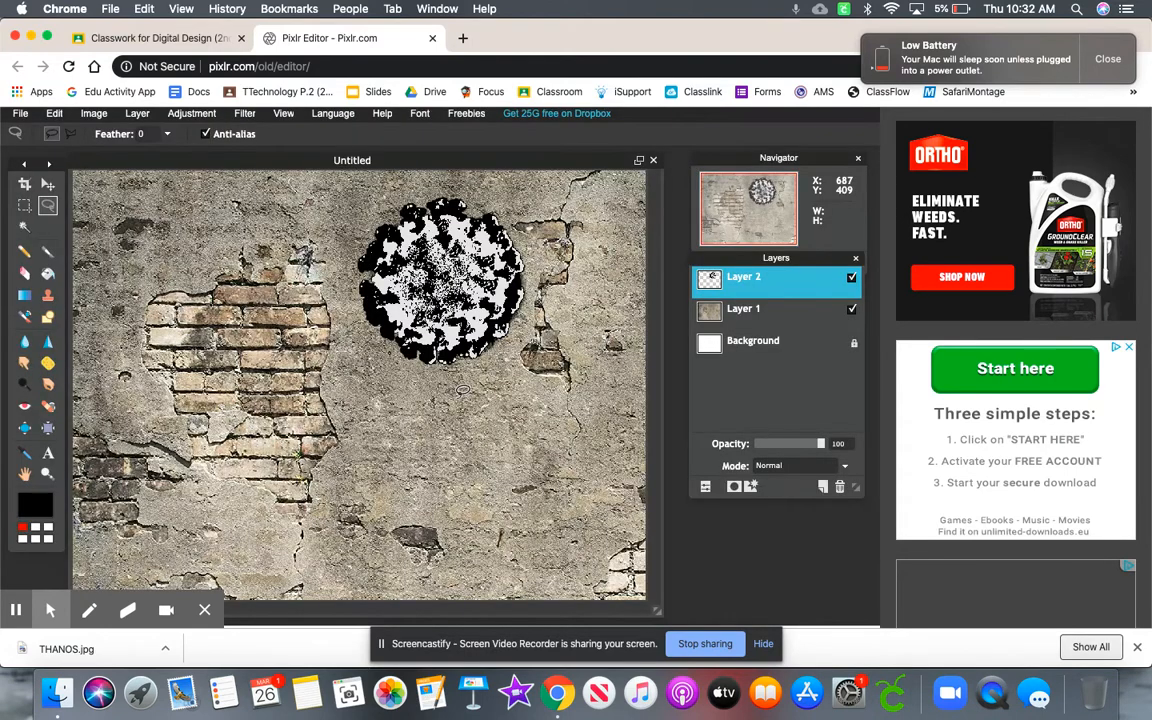
click(55, 115)
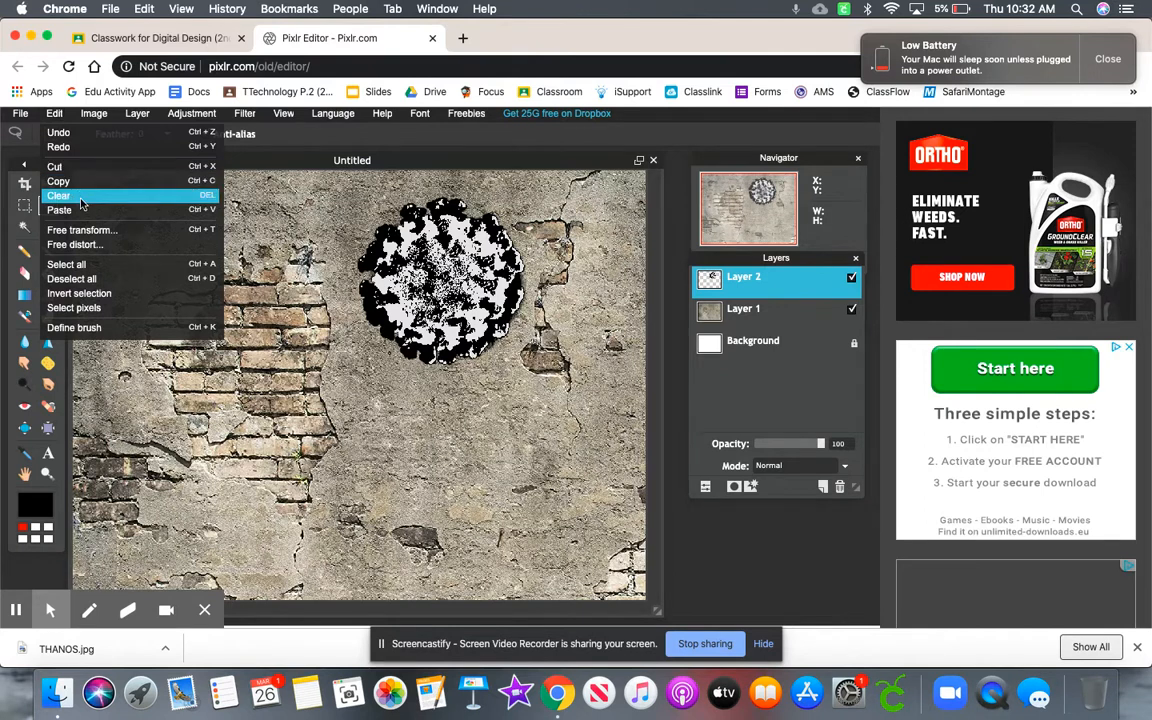
click(60, 209)
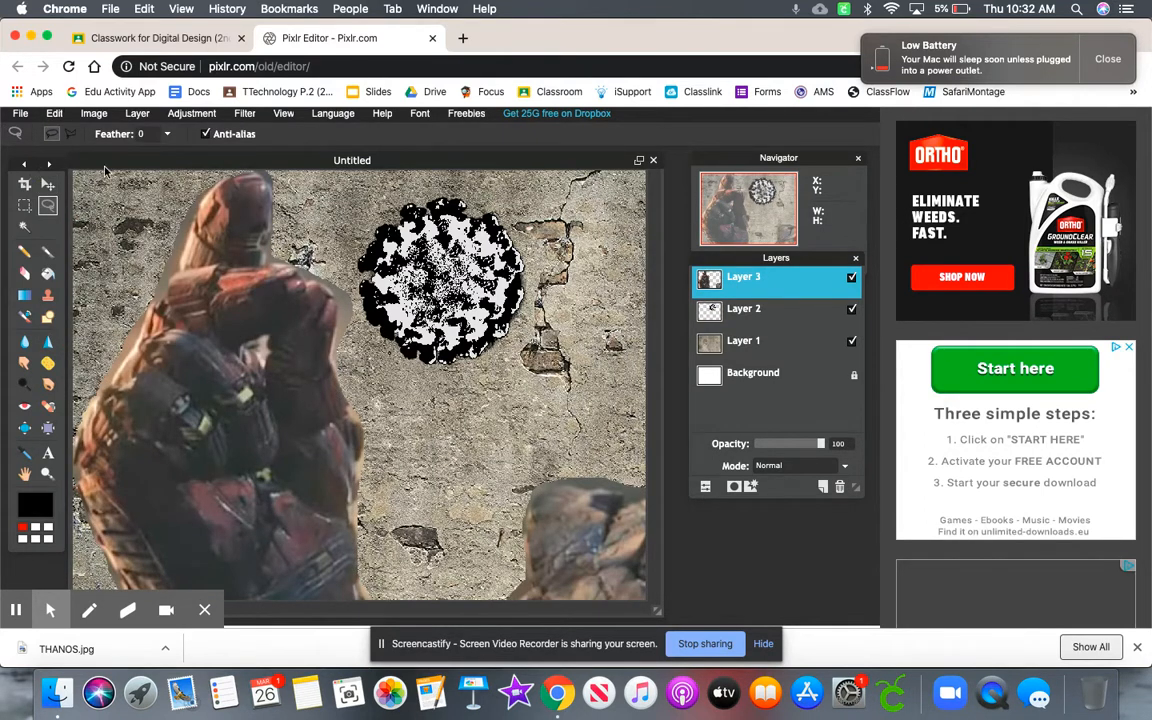
Free-transform the Thanos layer down to roughly half size and place it in the lower-right corner of the wall image.
click(59, 117)
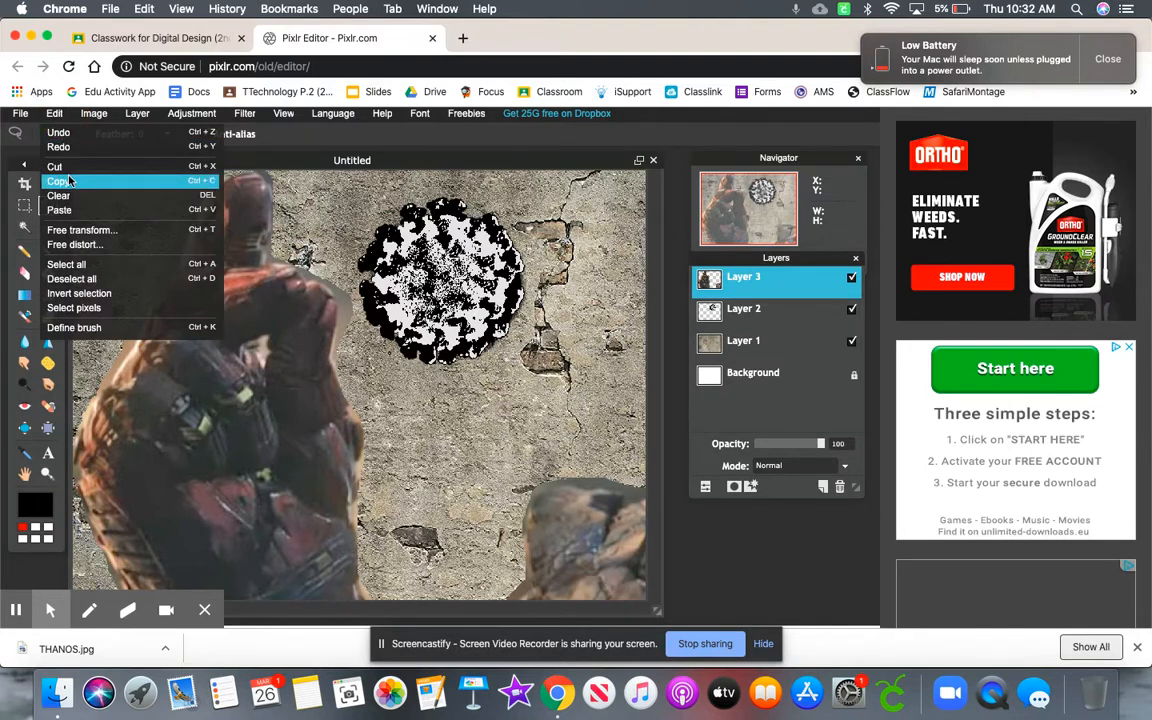
click(72, 229)
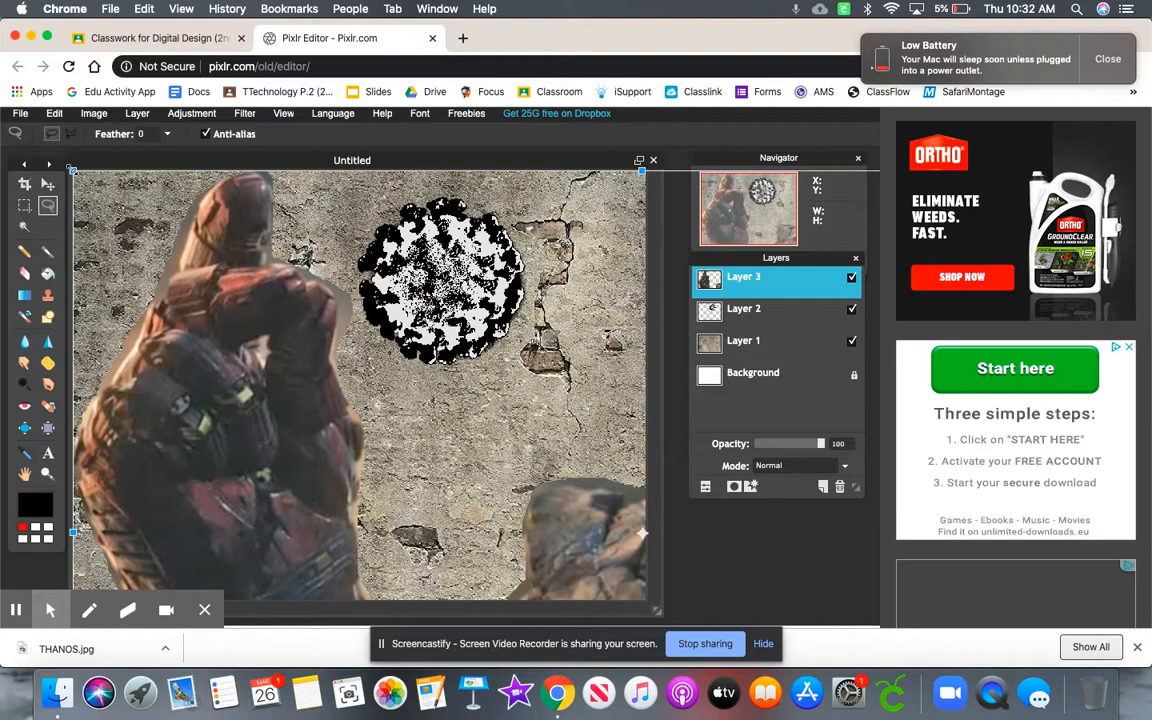
drag(70, 168, 458, 436)
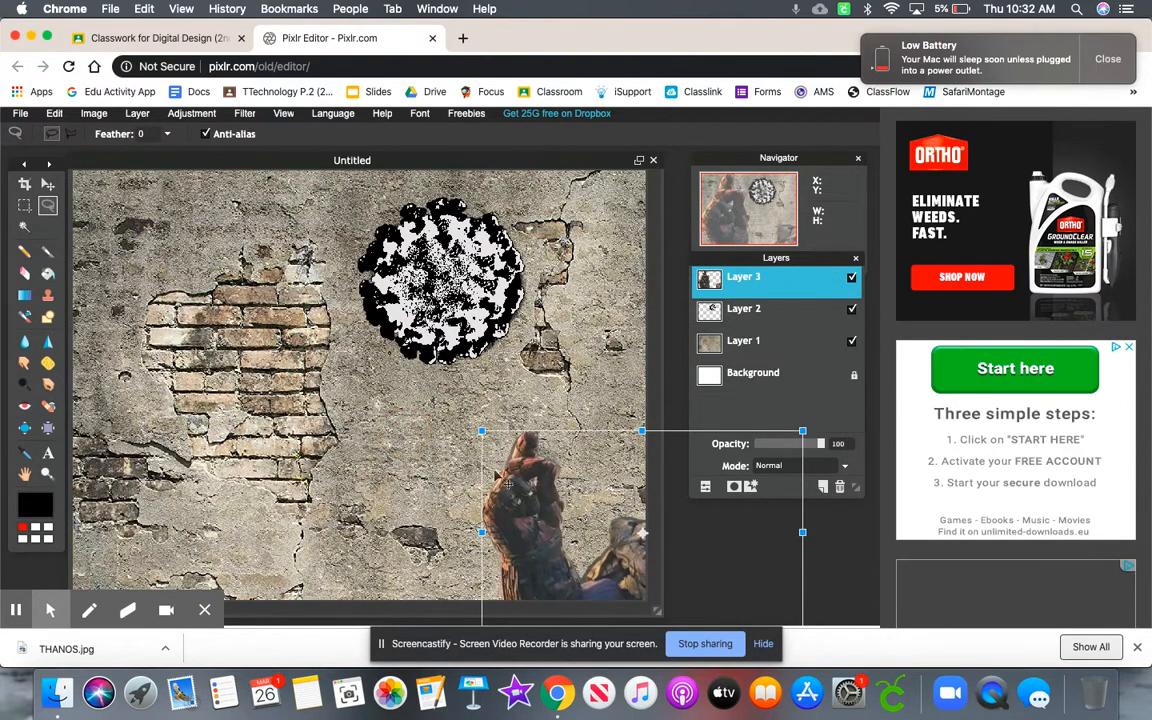
drag(546, 517, 270, 440)
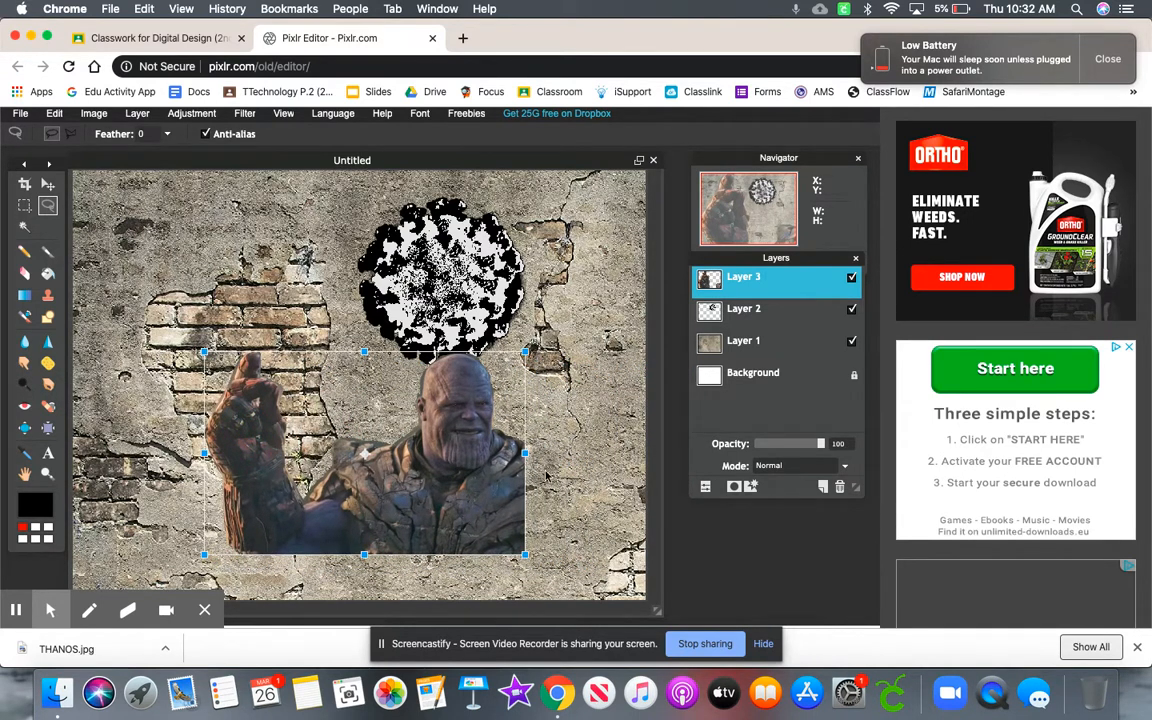
drag(459, 479, 584, 526)
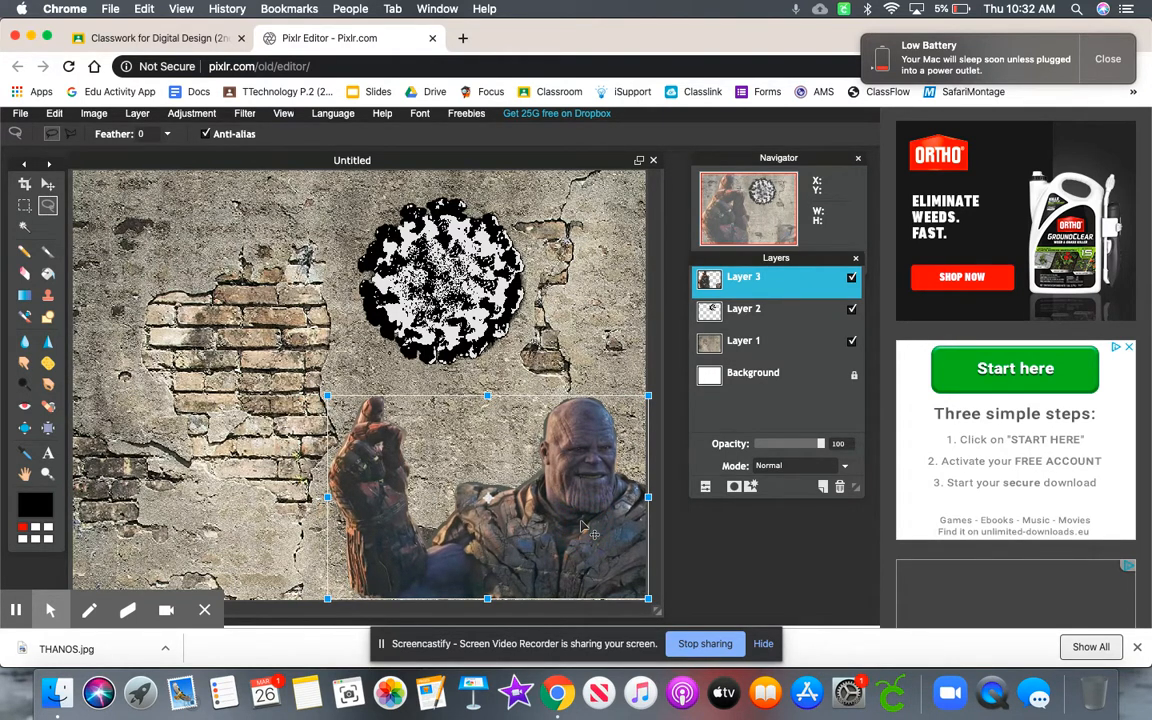
key(Return)
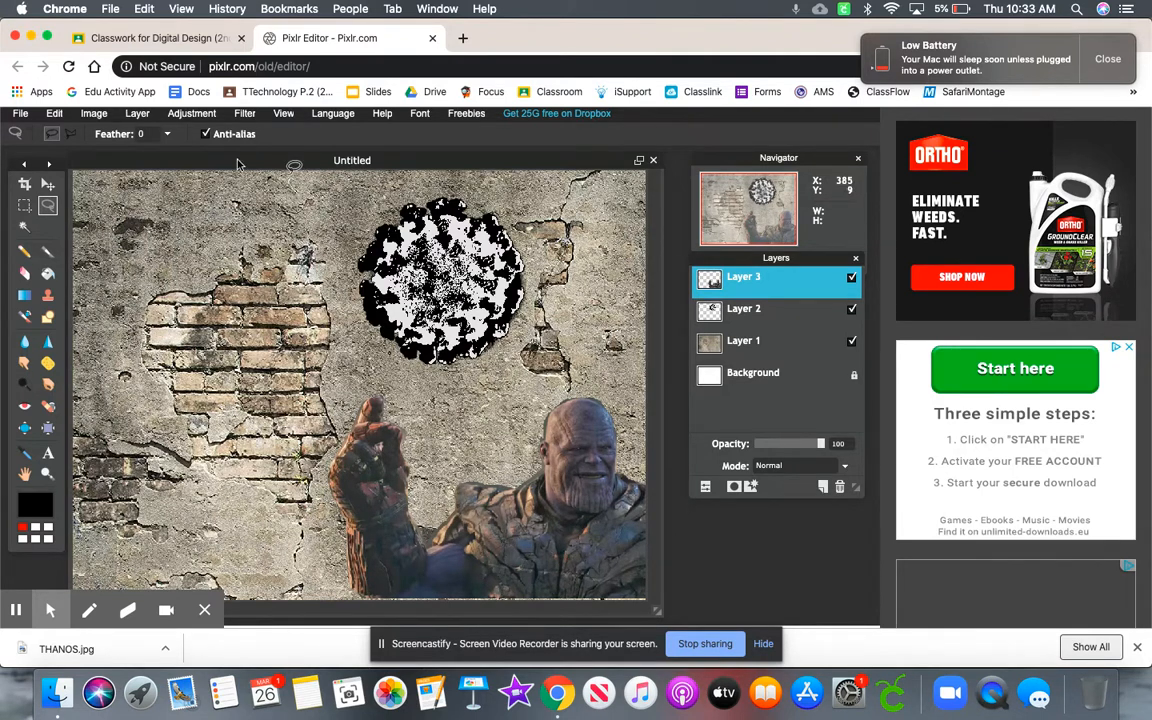
Apply a Threshold adjustment at level 69 to the Thanos layer for a black-and-white stencil look.
click(192, 114)
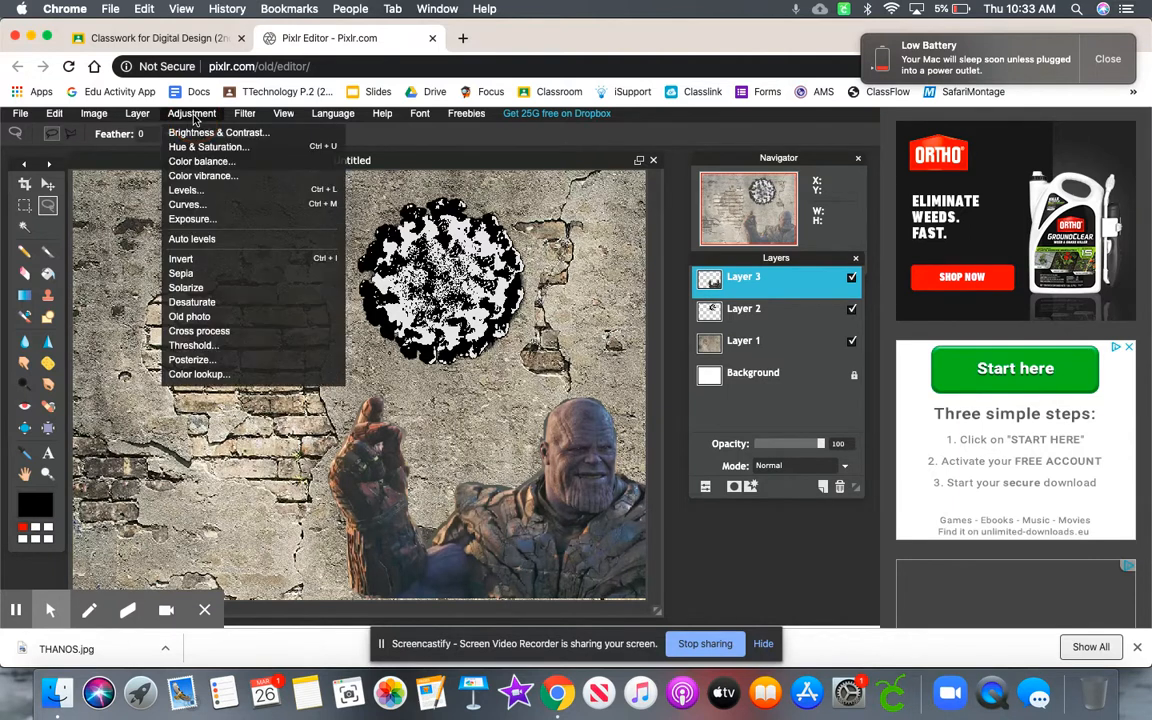
click(192, 344)
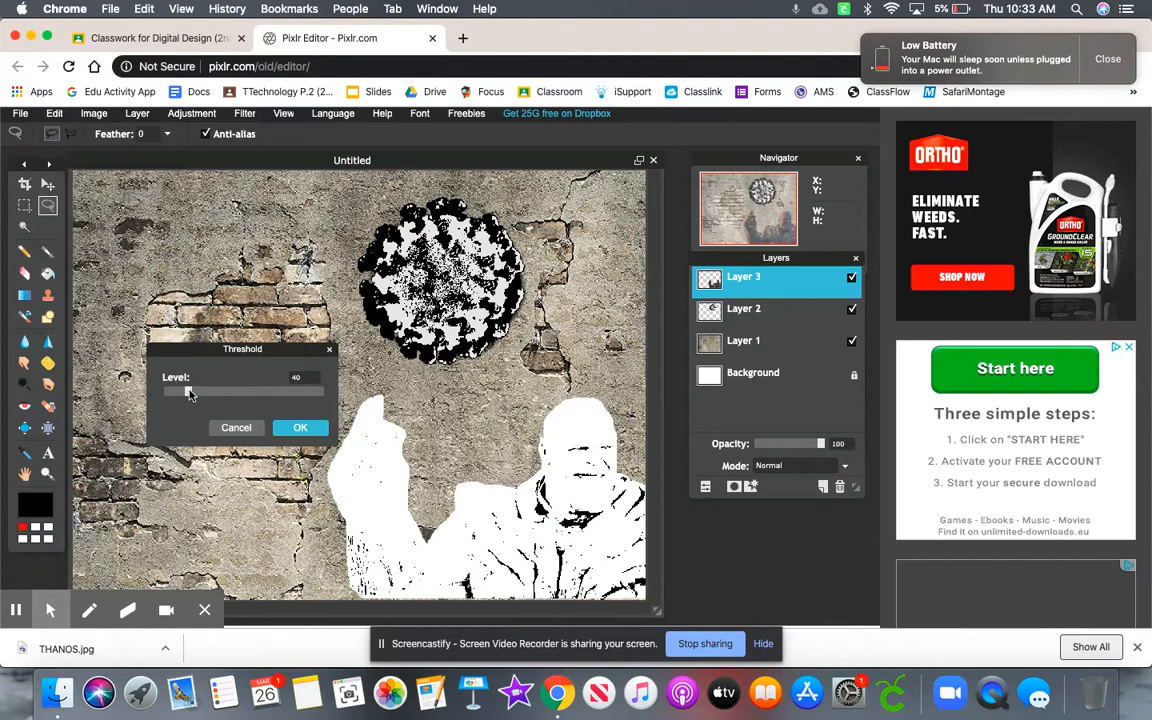
drag(190, 394, 205, 396)
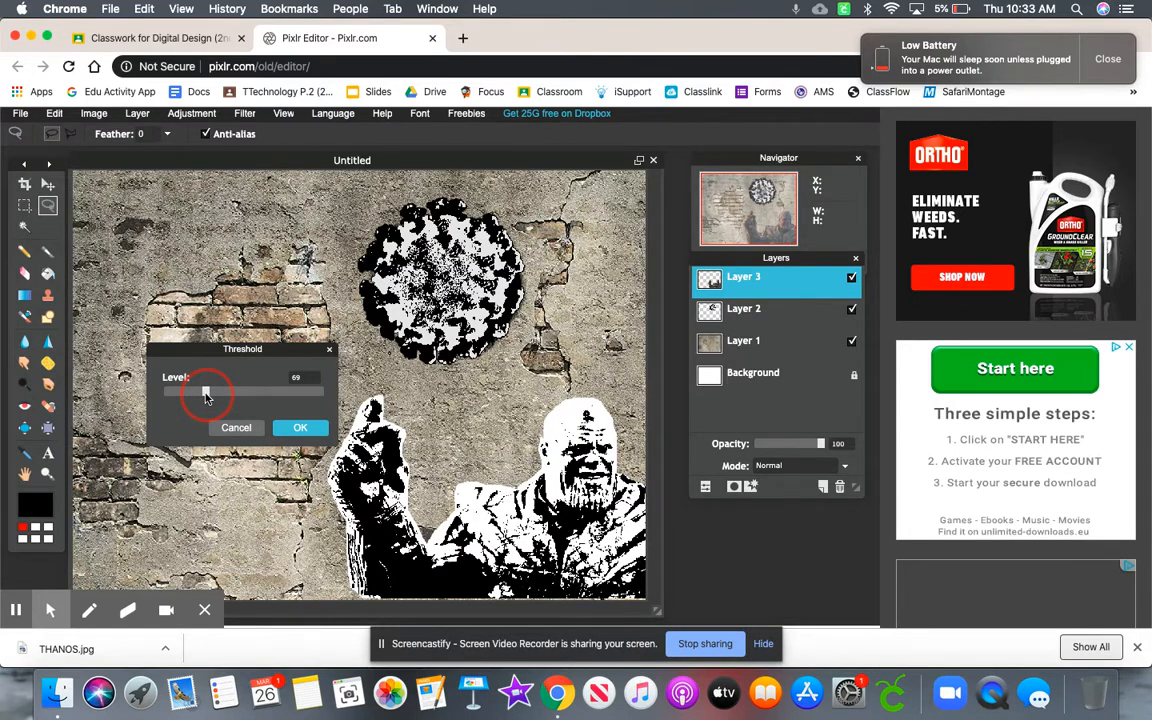
click(300, 428)
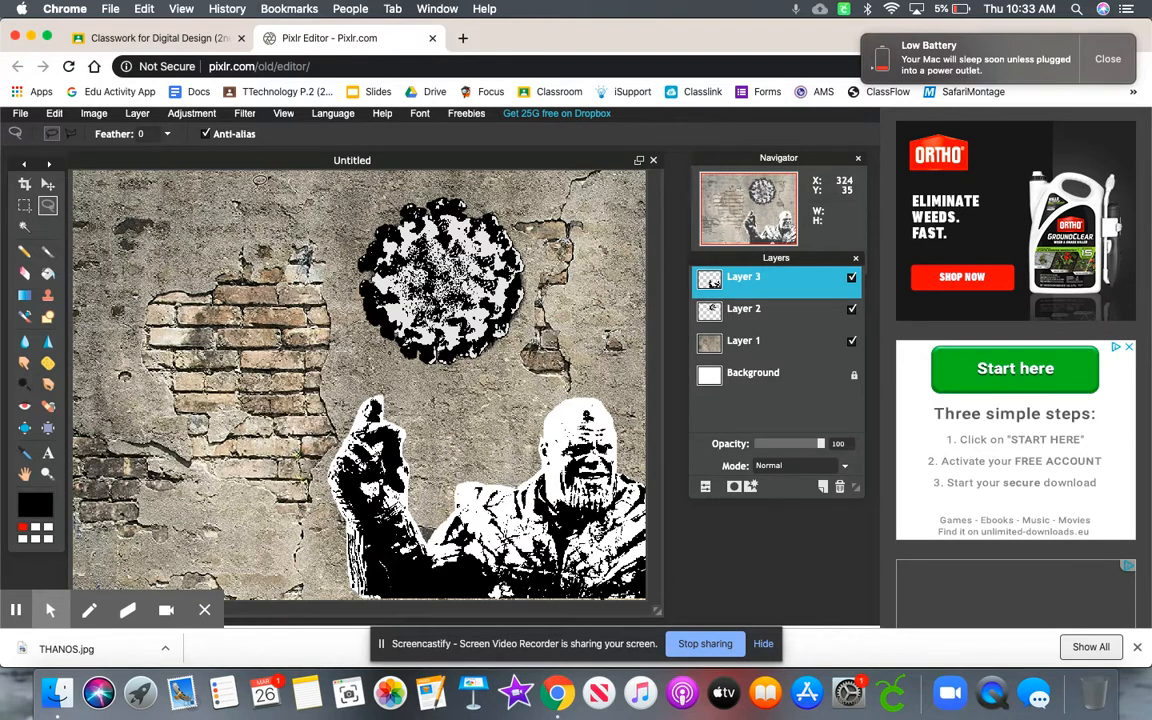
Apply a Levels adjustment to the Thanos layer with the white output level lowered to 217.
click(190, 113)
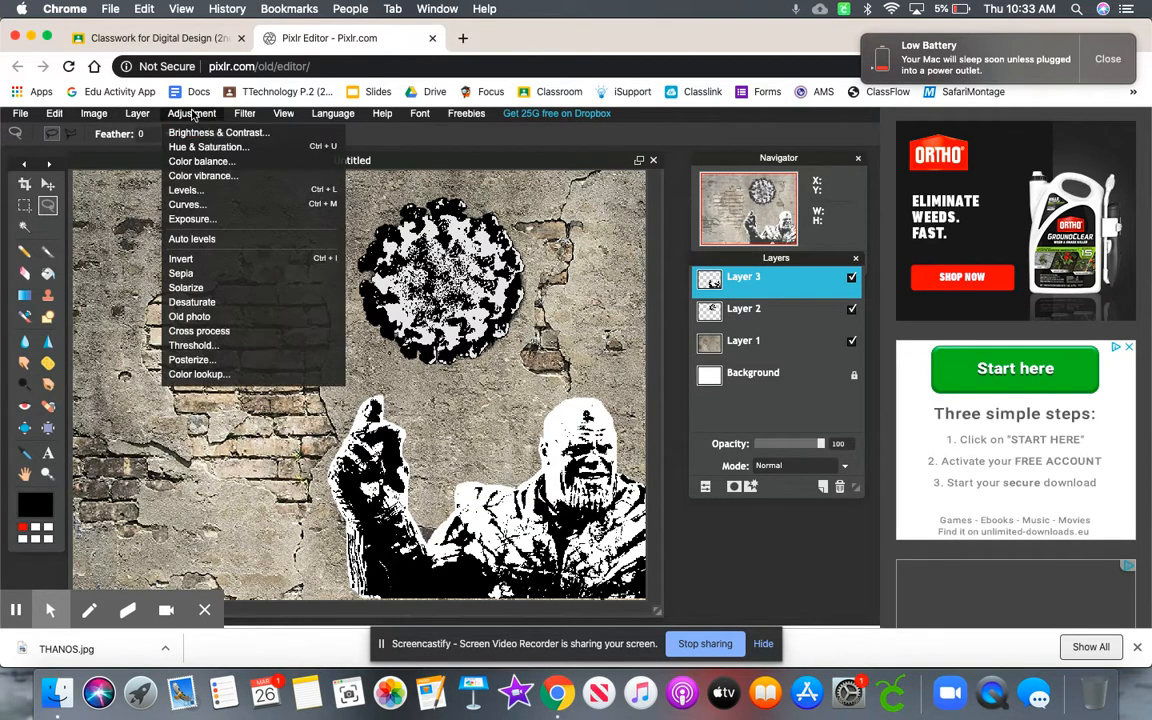
click(192, 190)
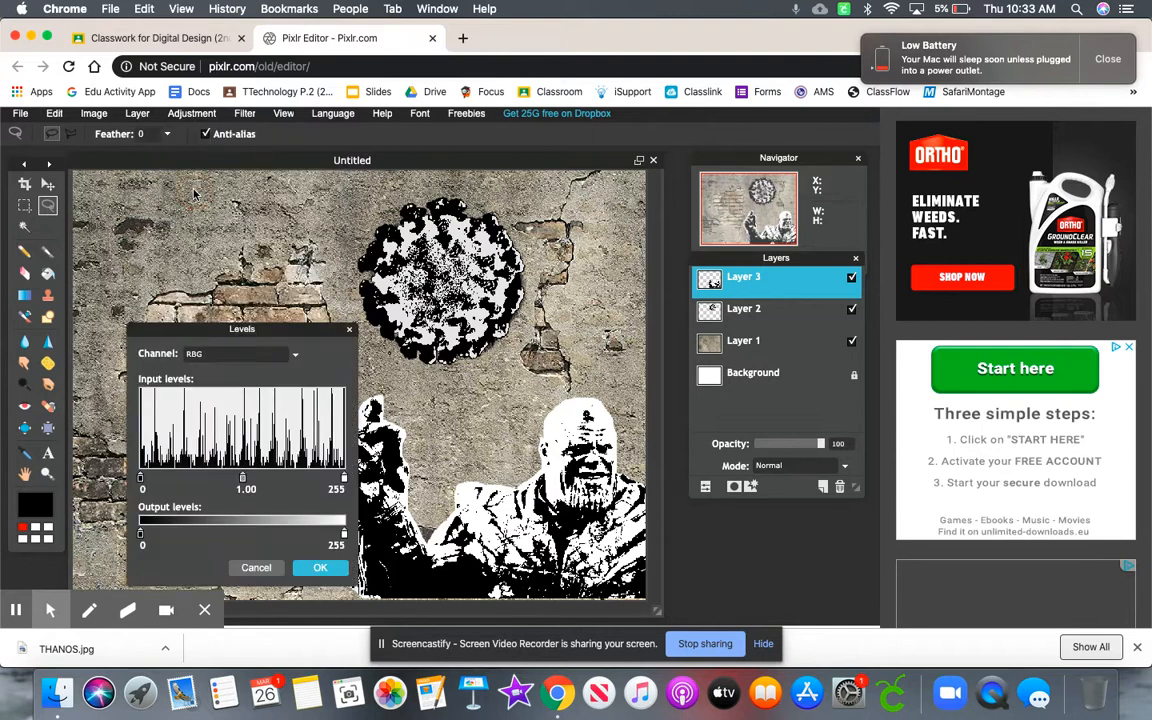
mouse_move(141, 532)
mouse_down()
mouse_move(182, 534)
mouse_move(140, 533)
mouse_up()
drag(344, 532, 311, 534)
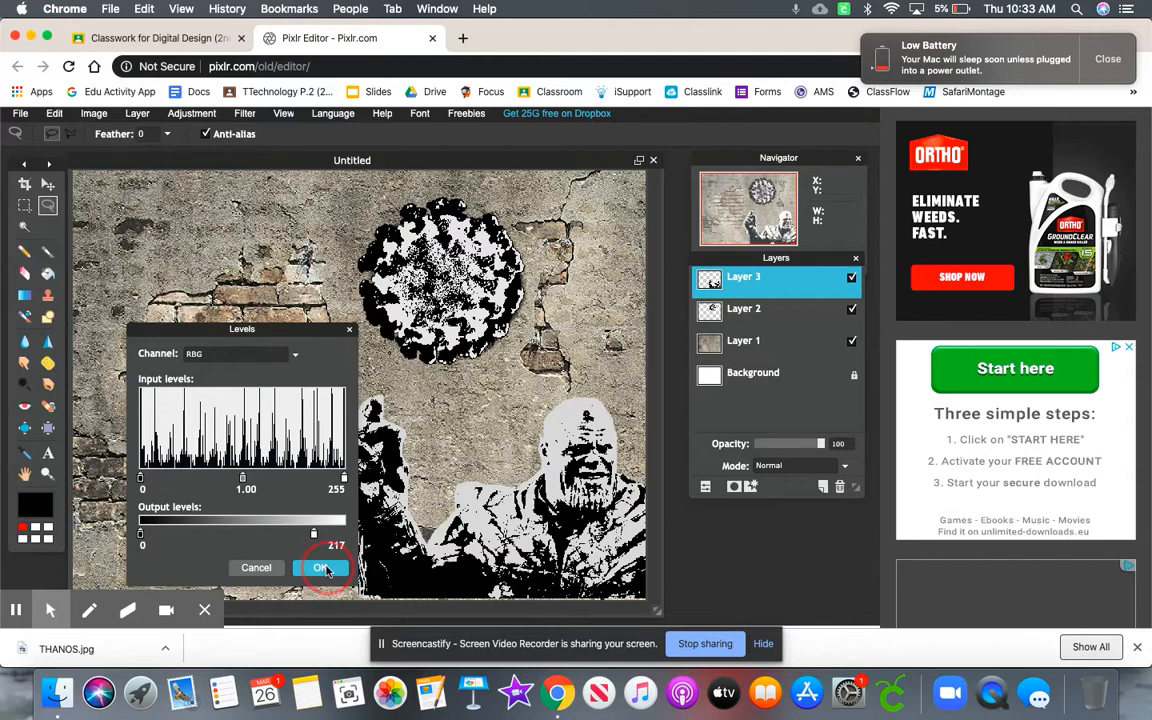
click(322, 567)
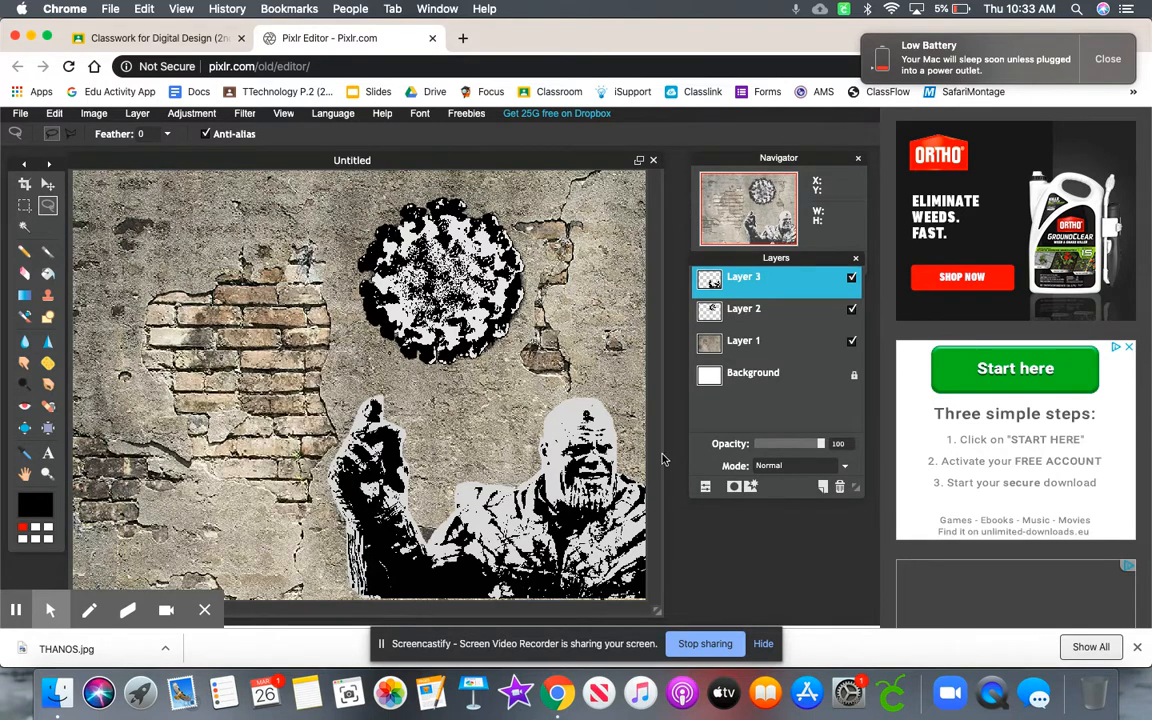
Set the blend mode of the virus layer, Layer 2, to Overlay, moving the layer list upward to make room for the options.
click(781, 320)
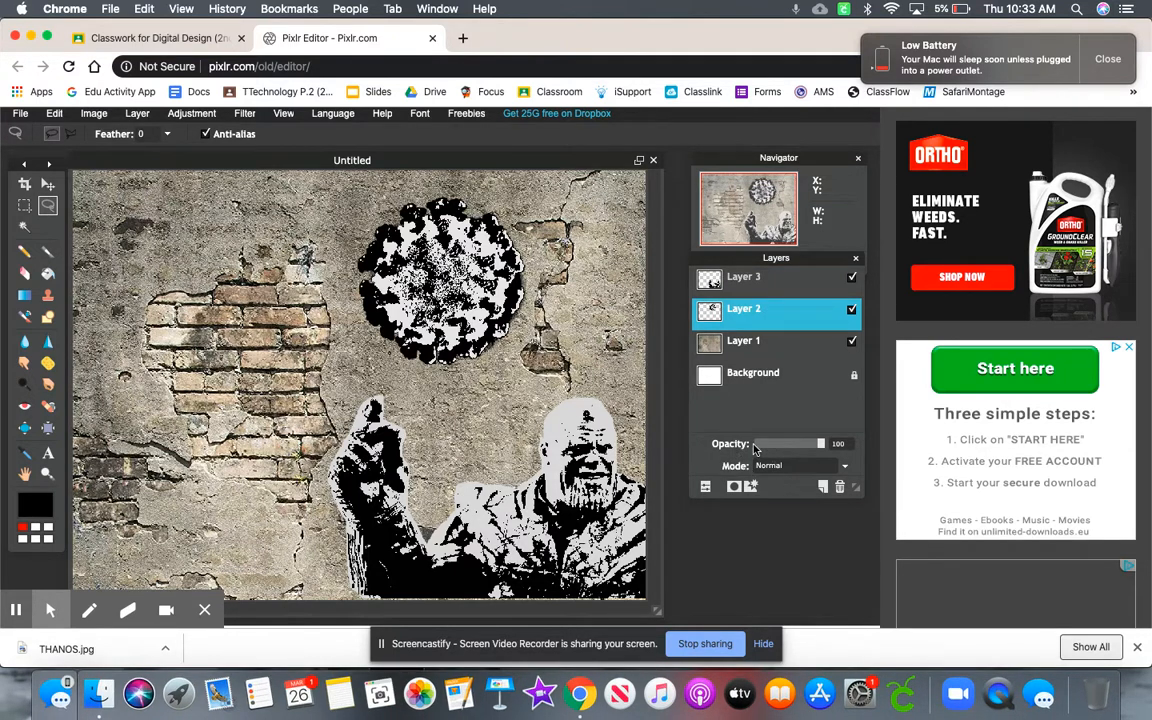
click(706, 487)
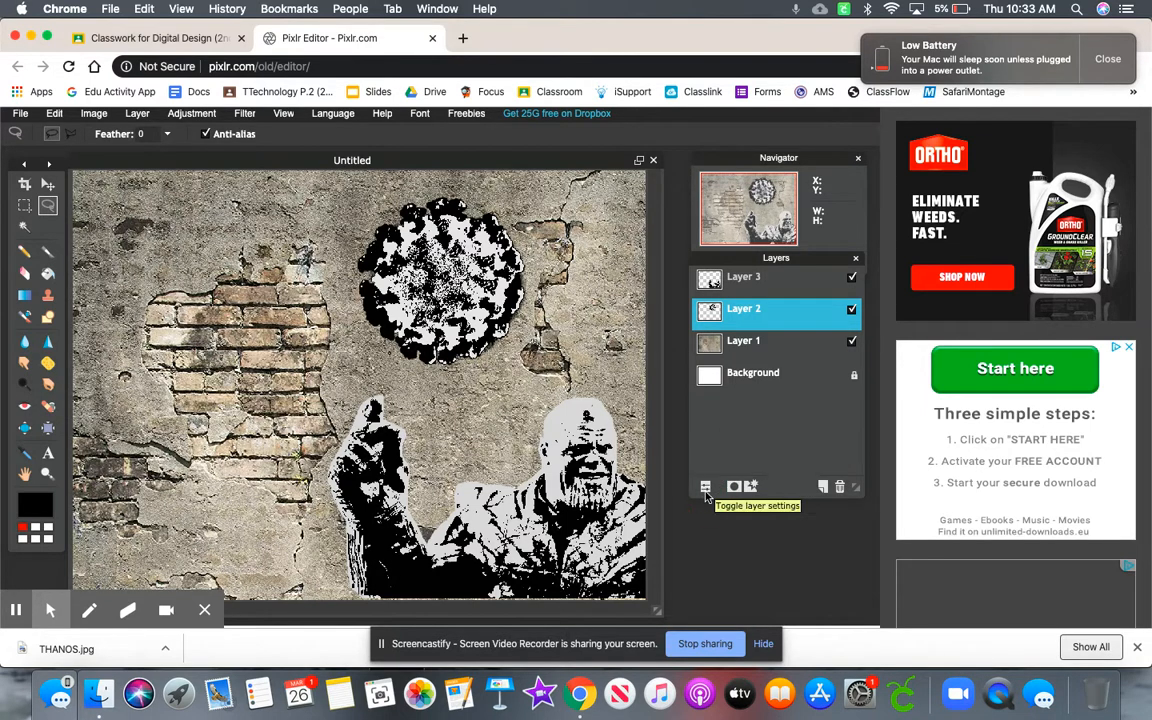
click(706, 486)
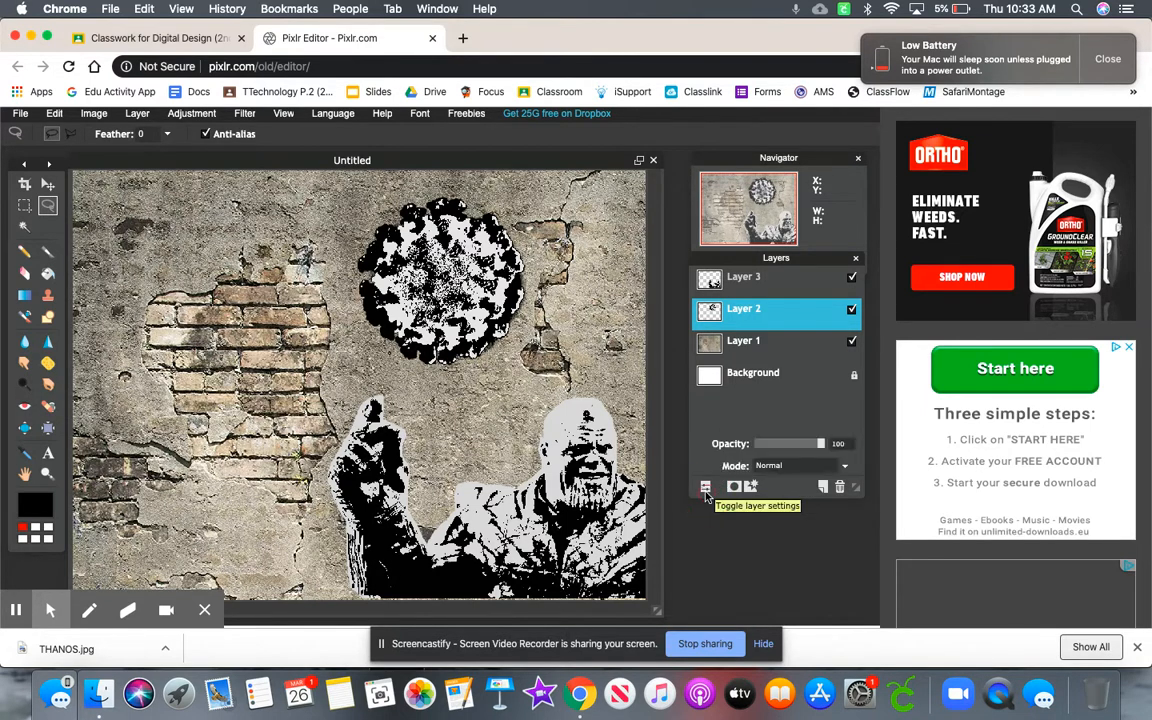
click(844, 467)
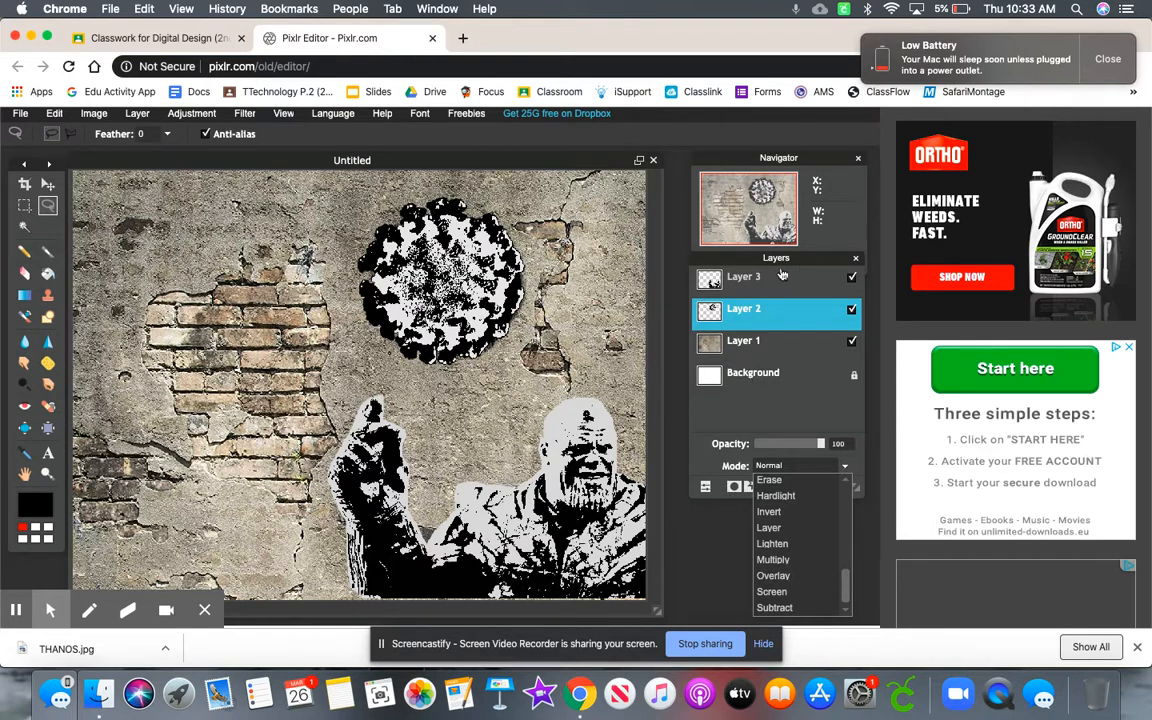
click(811, 261)
drag(810, 261, 801, 191)
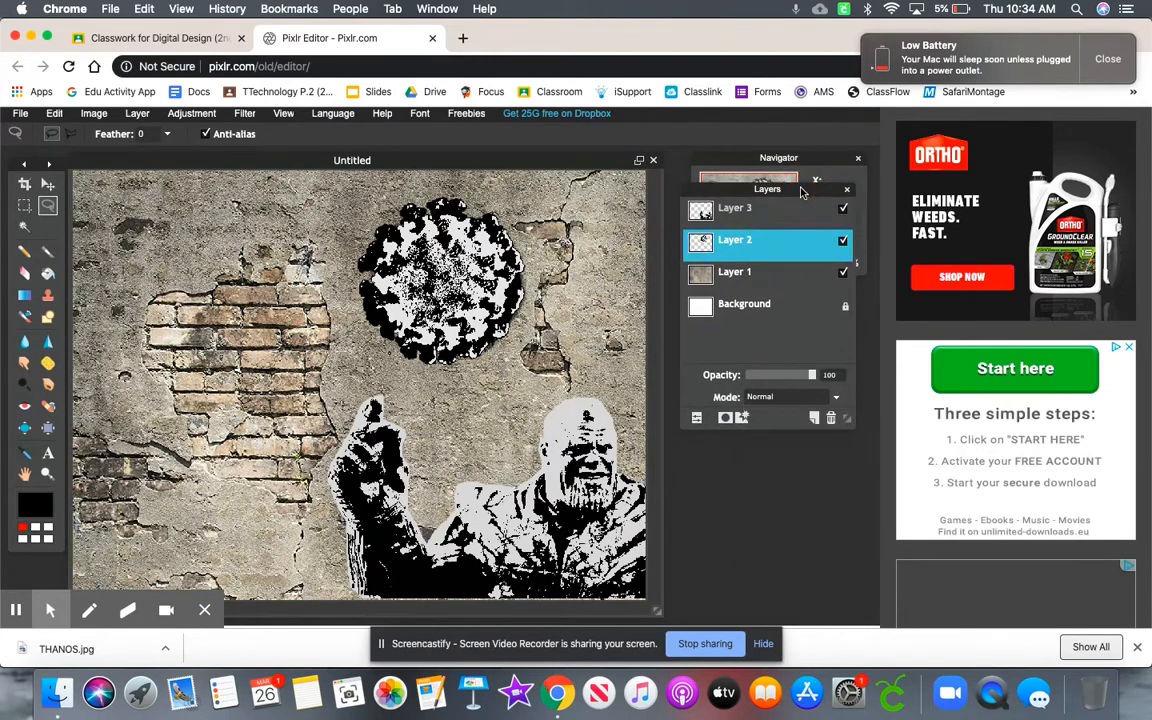
click(836, 398)
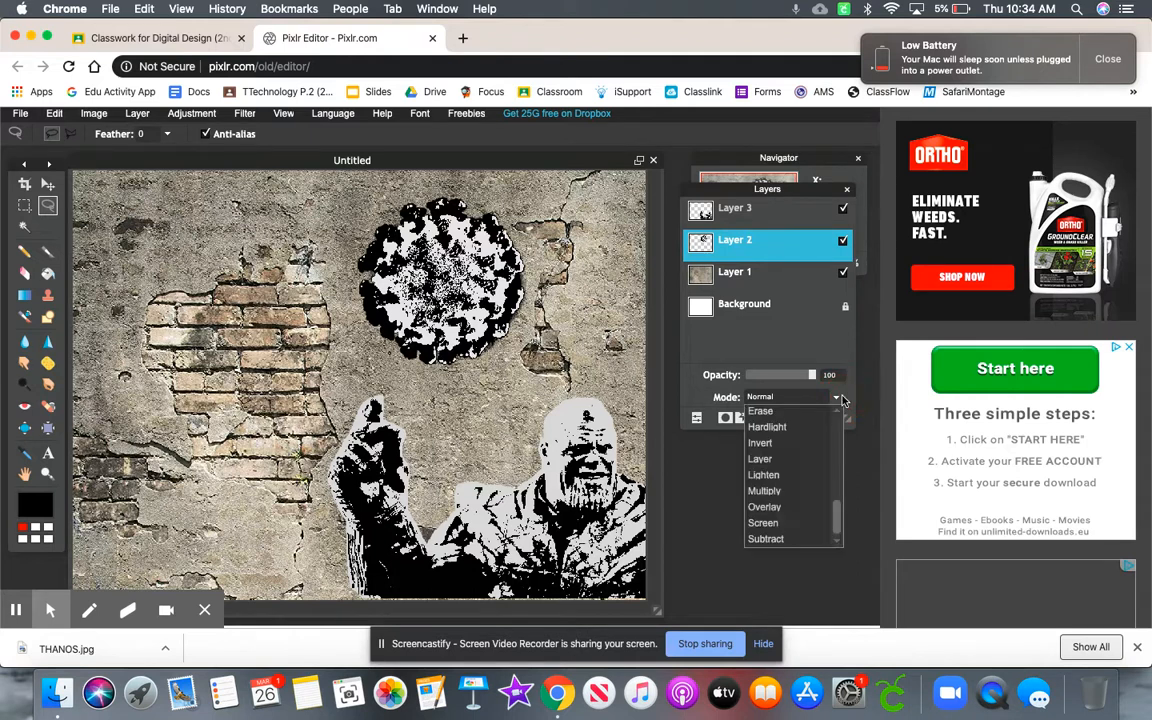
click(799, 508)
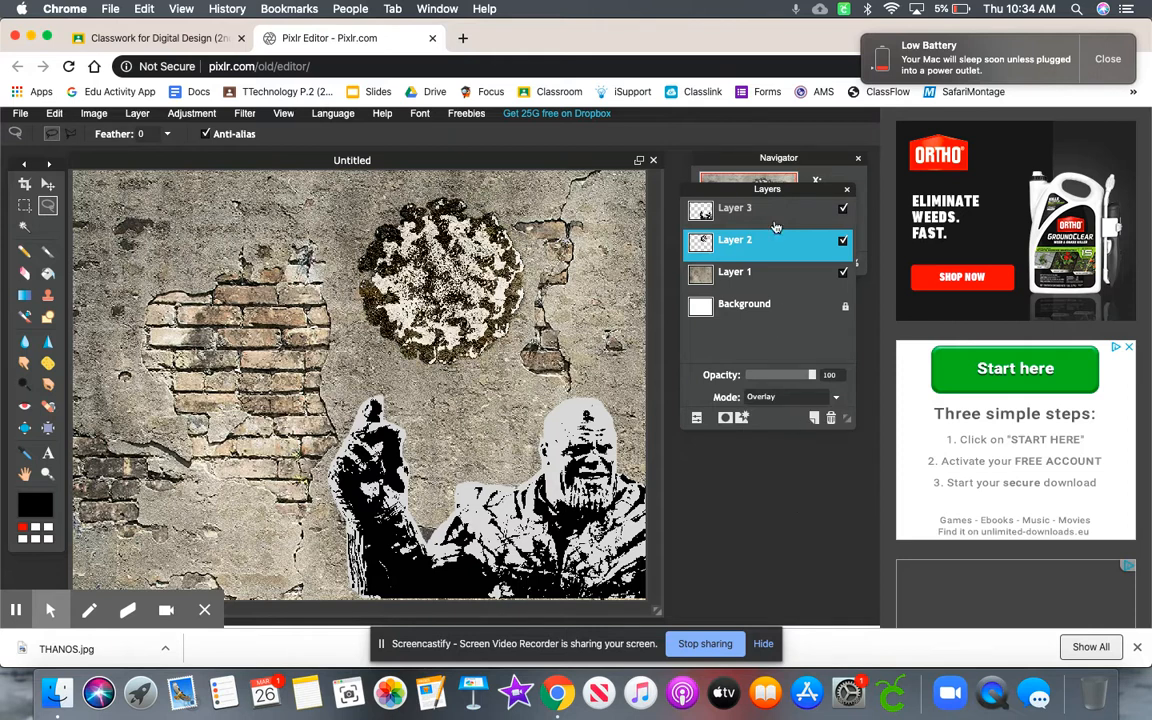
Set the blend mode of the Thanos layer, Layer 3, to Overlay.
click(740, 208)
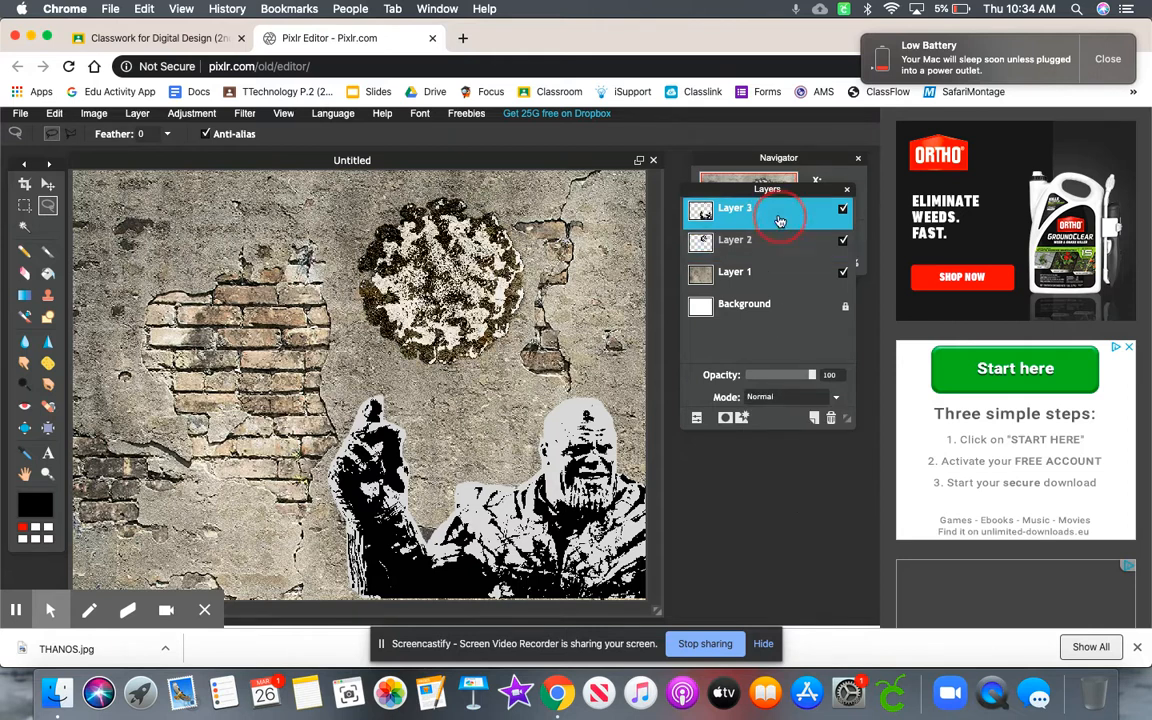
click(835, 398)
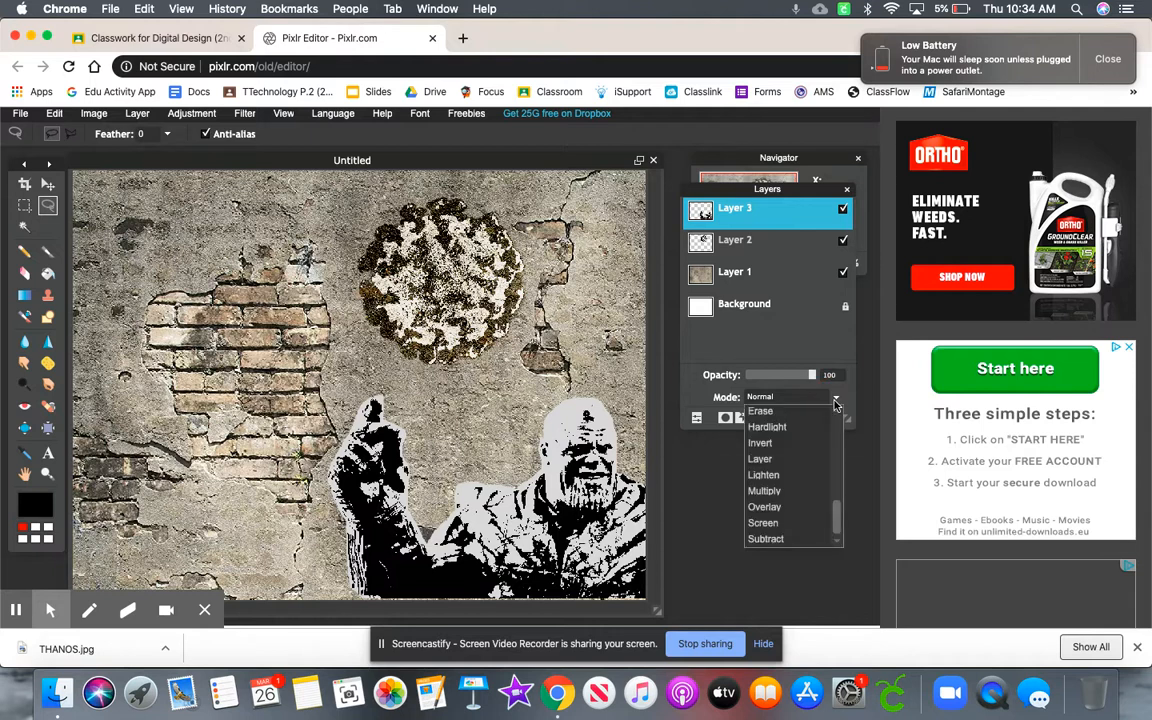
click(796, 507)
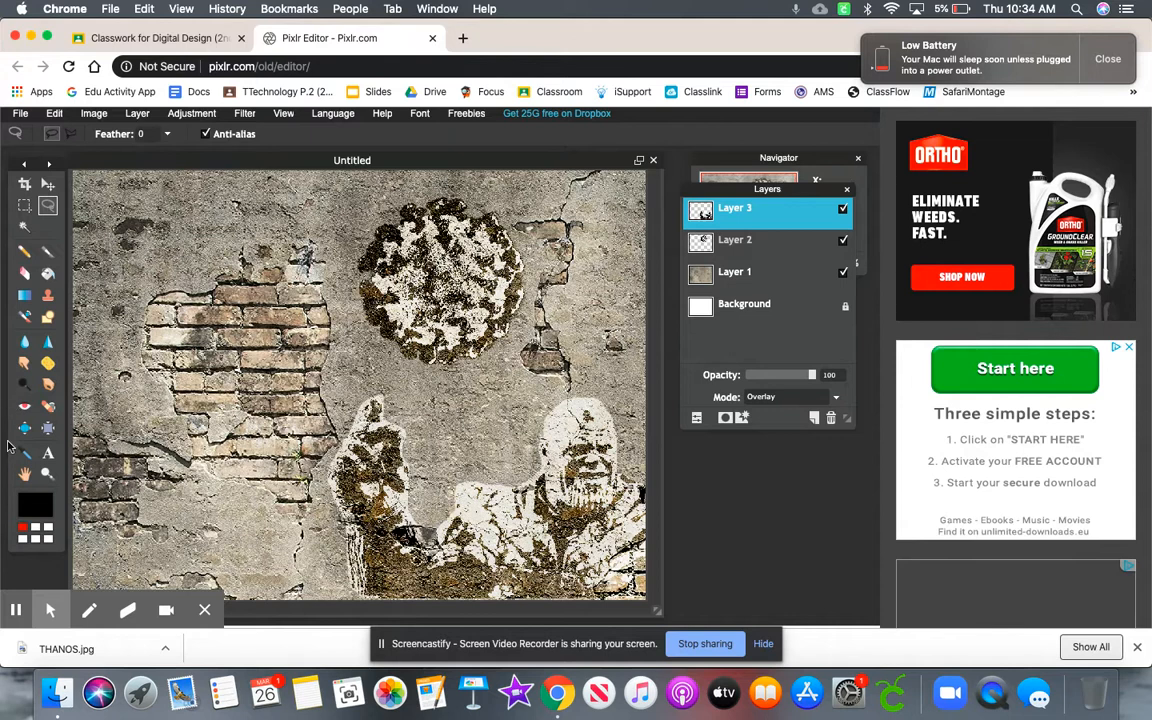
Add the two-line text "KEEP YOUR DISTANCE!" near the upper-left corner of the wall, breaking the line after YOUR.
click(47, 455)
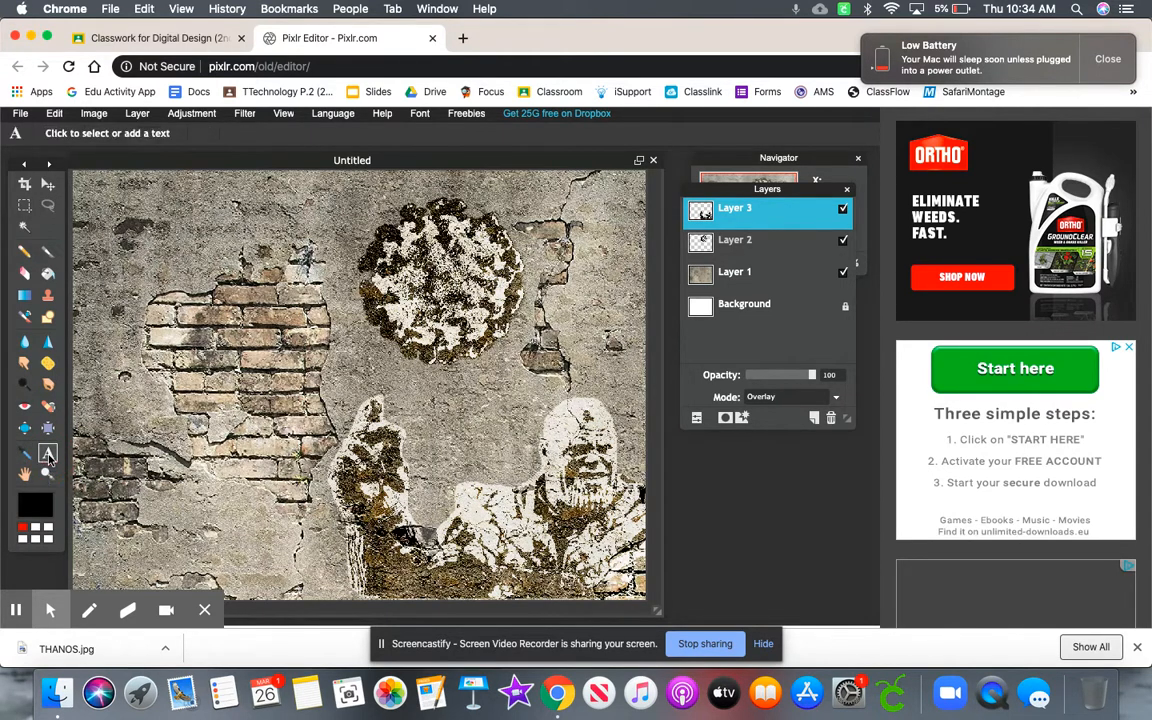
click(122, 251)
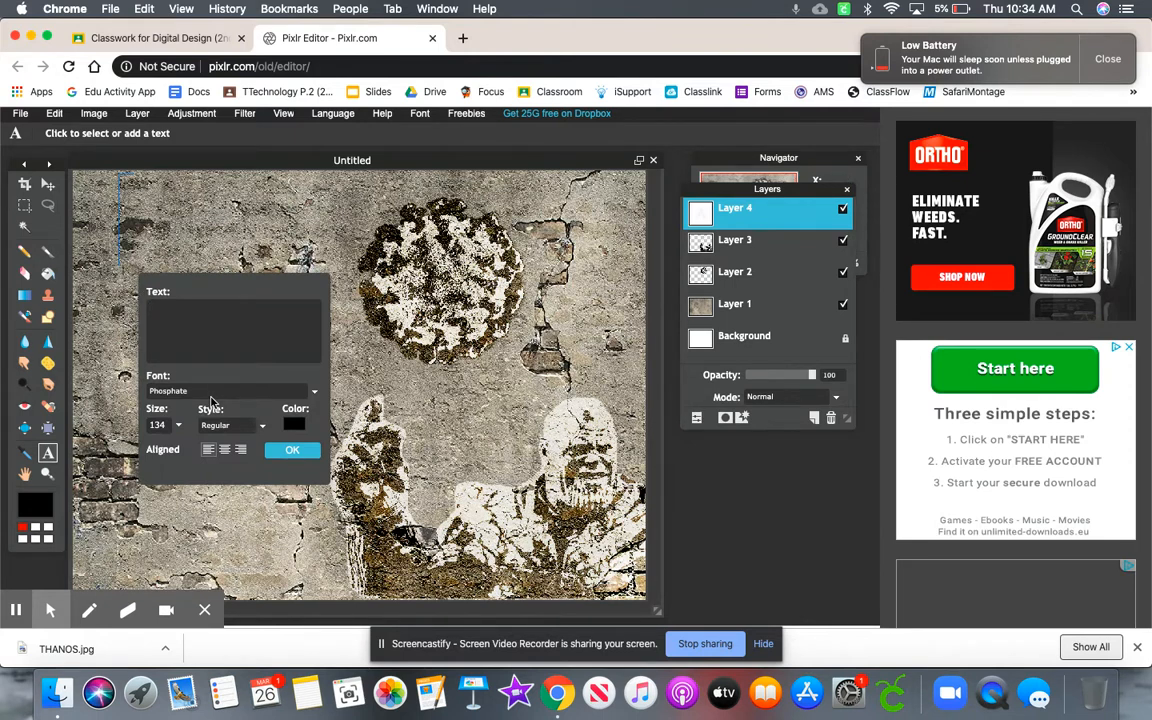
text(K)
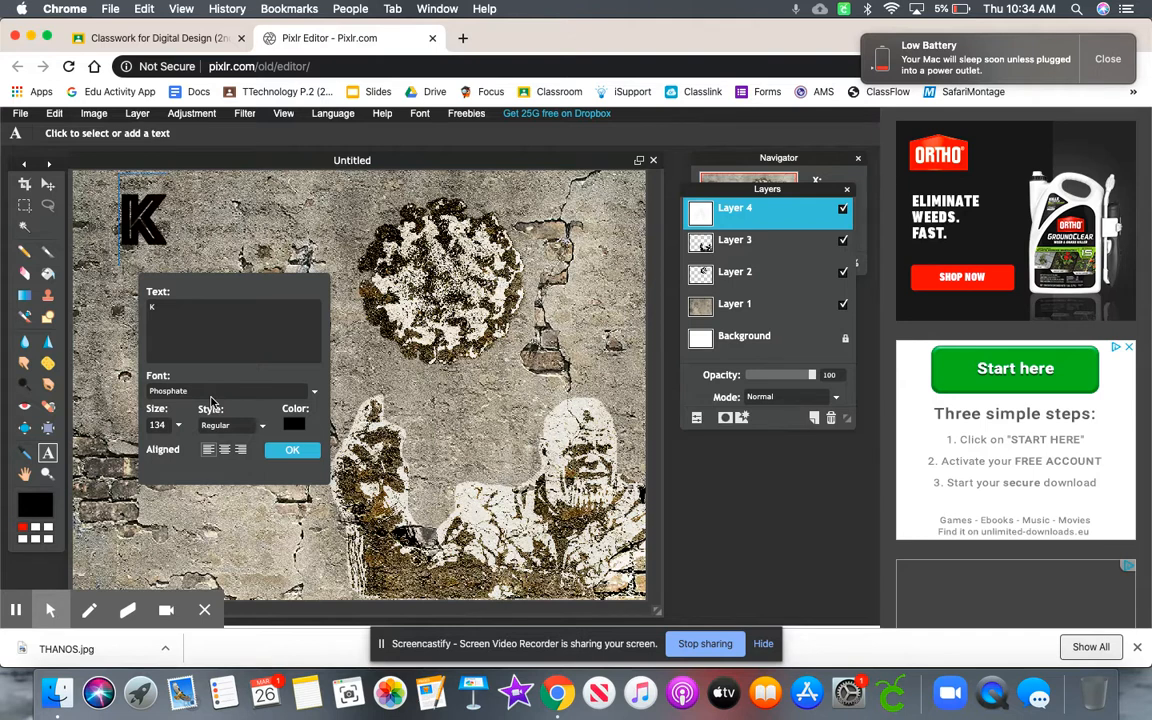
text(EEP)
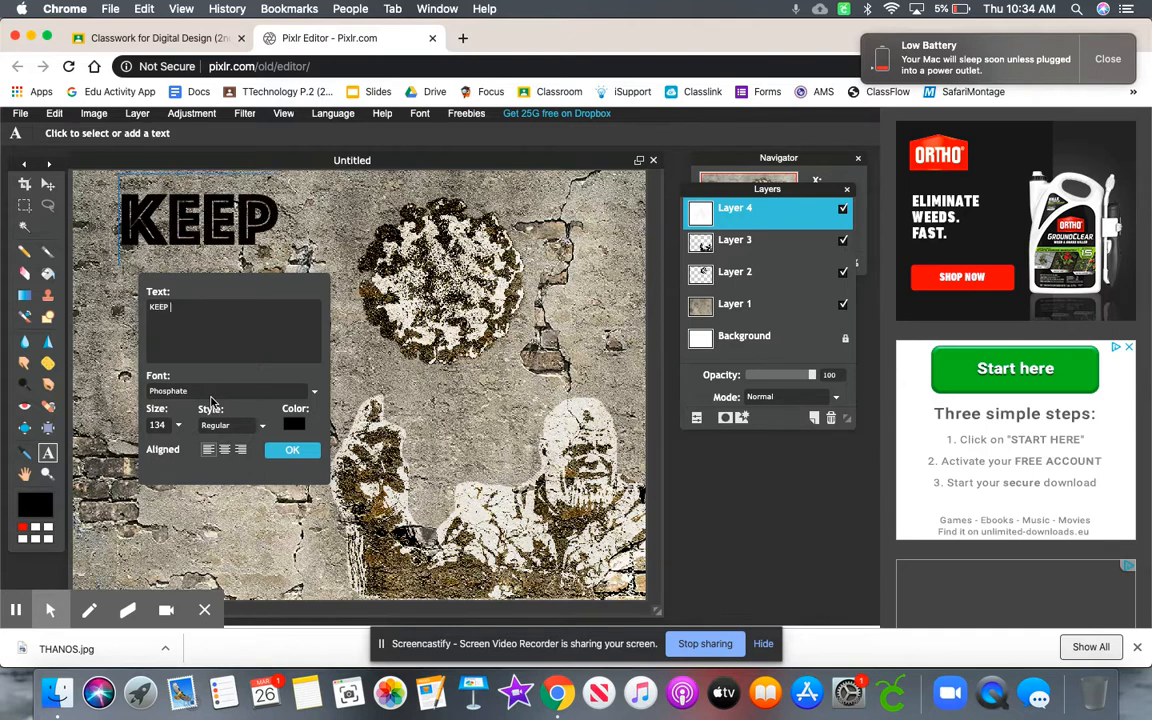
text( YOUR)
text(DES)
text(TA)
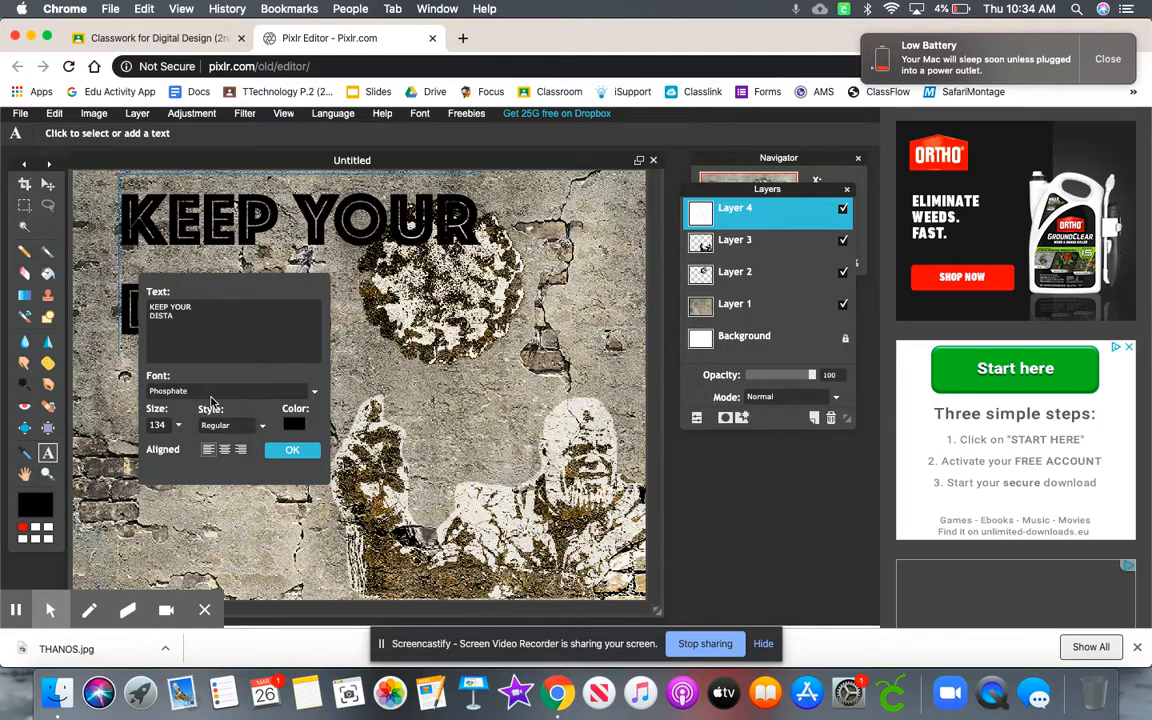
text(NCE!)
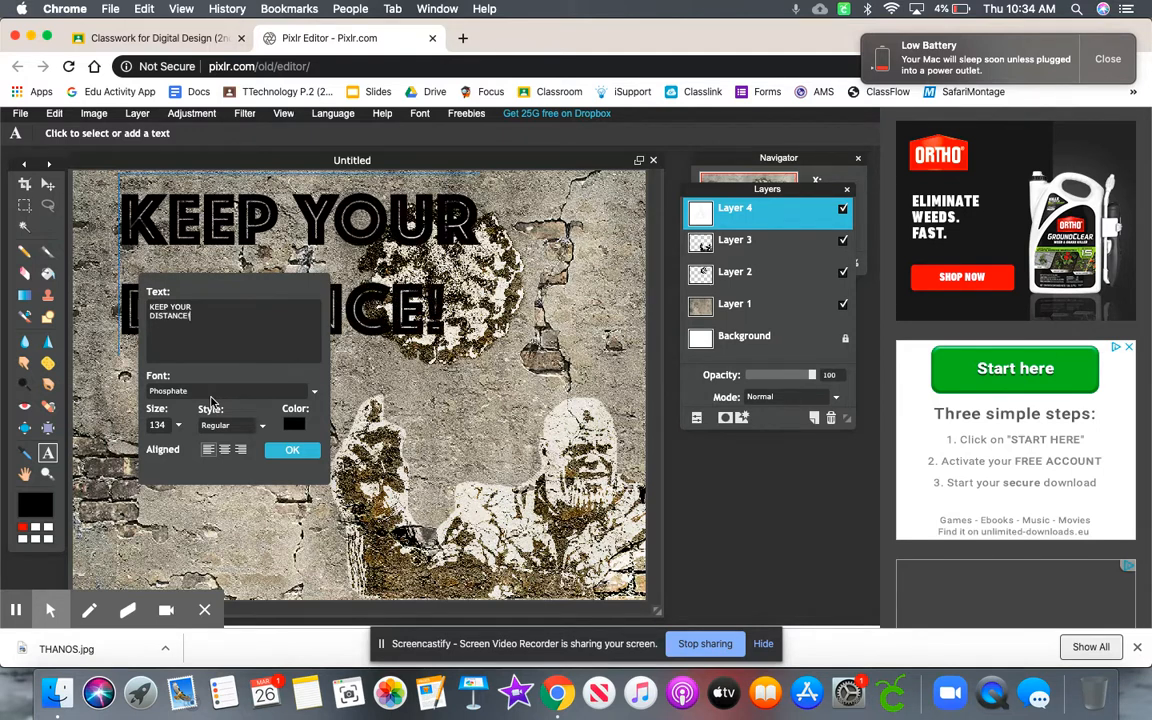
Reduce the text size to 114, keep the Phosphate font and finish the text layer.
click(176, 425)
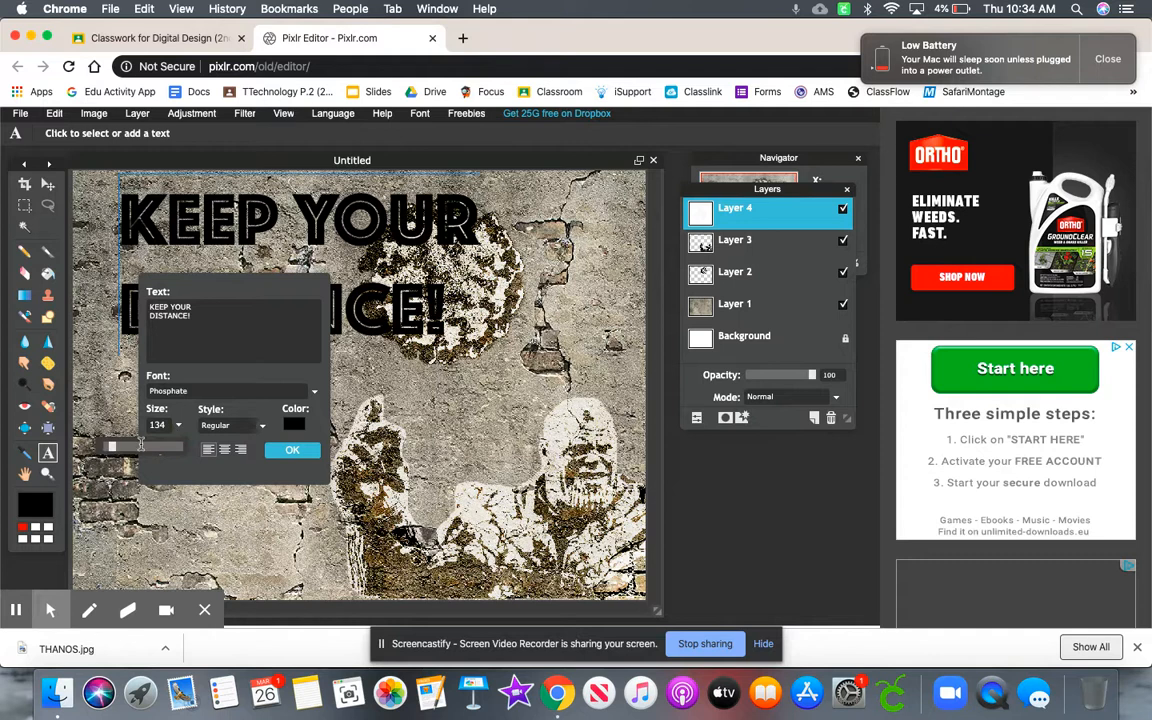
drag(112, 446, 111, 451)
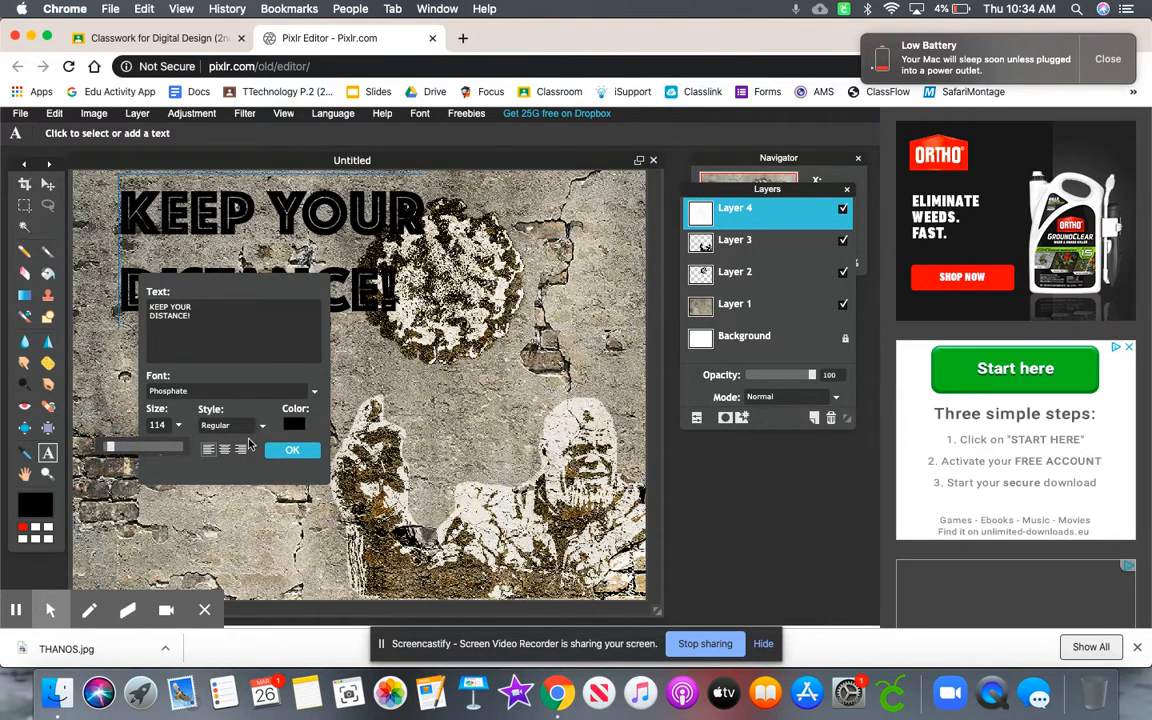
click(215, 393)
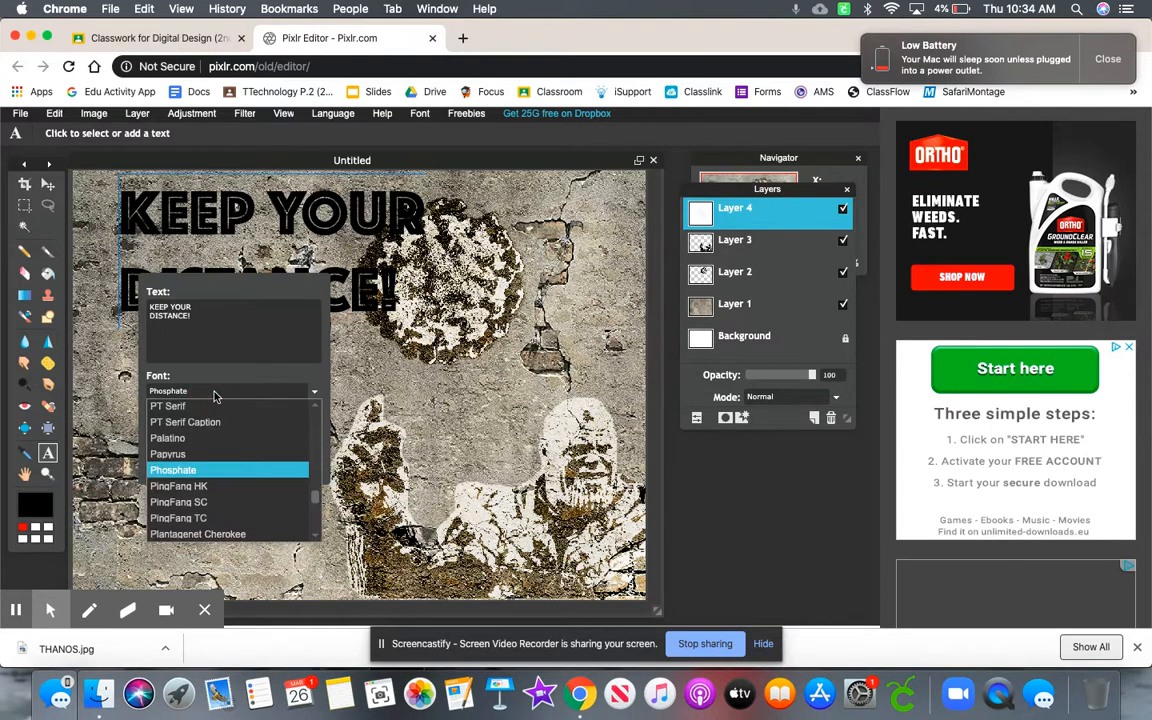
click(190, 472)
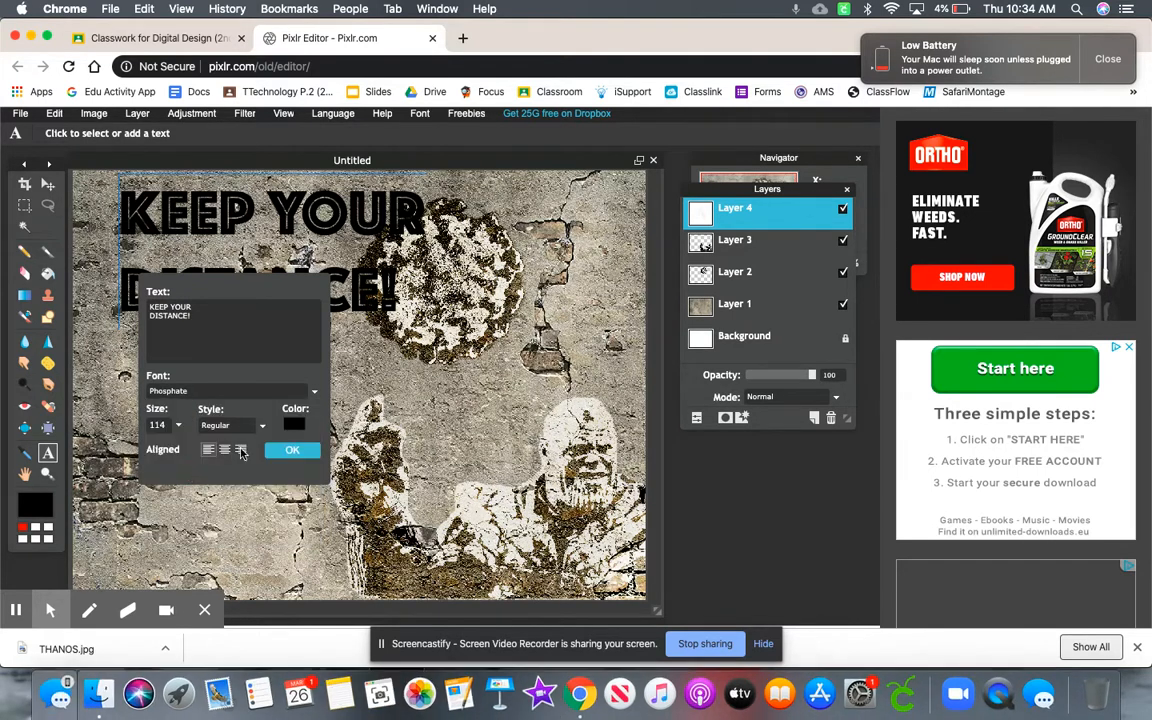
click(292, 452)
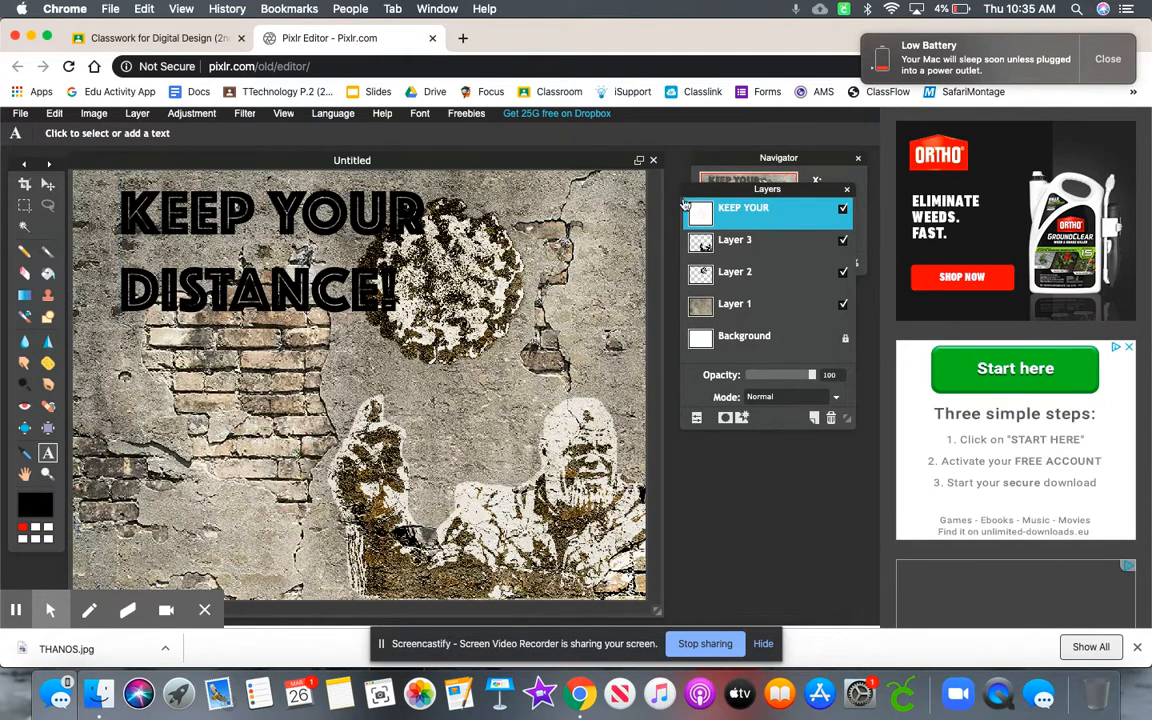
Rasterize the "KEEP YOUR DISTANCE!" text layer and set its blend mode to Overlay.
click(137, 114)
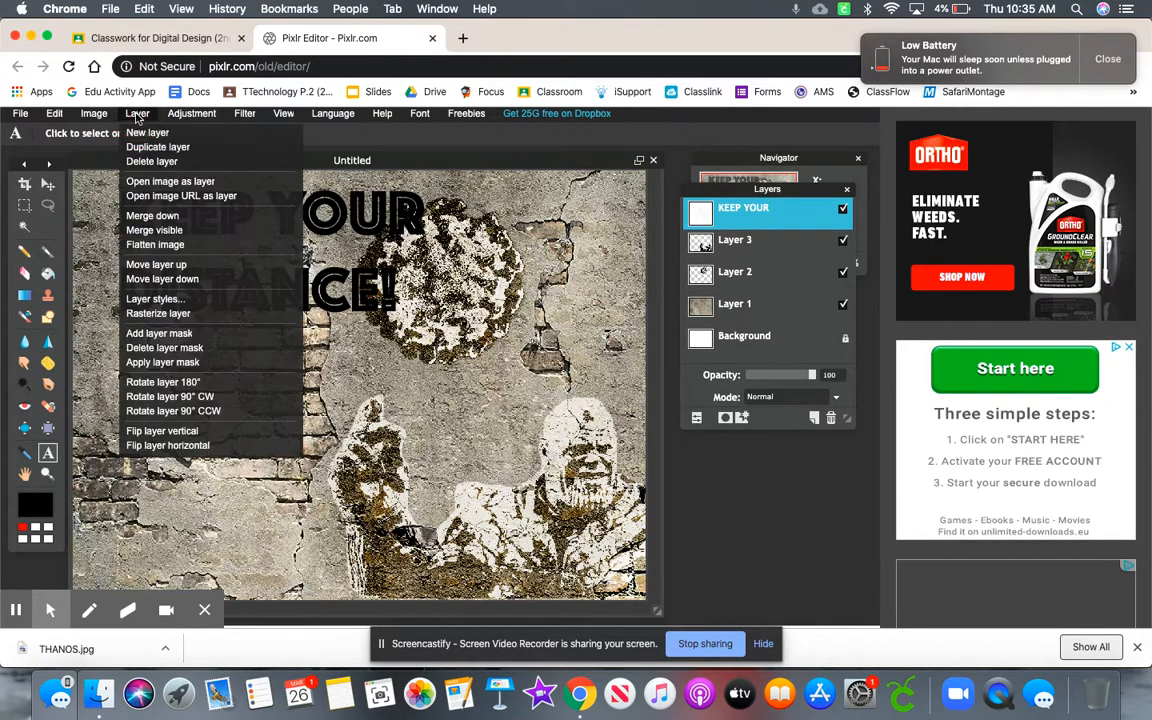
click(158, 313)
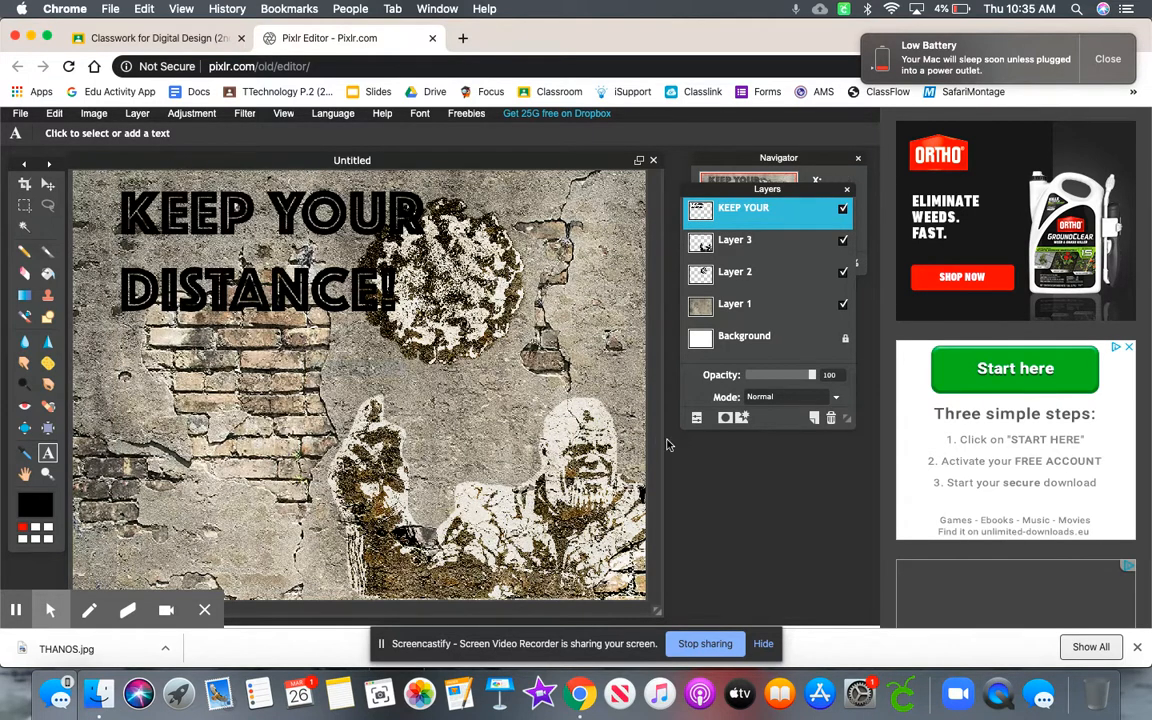
click(835, 397)
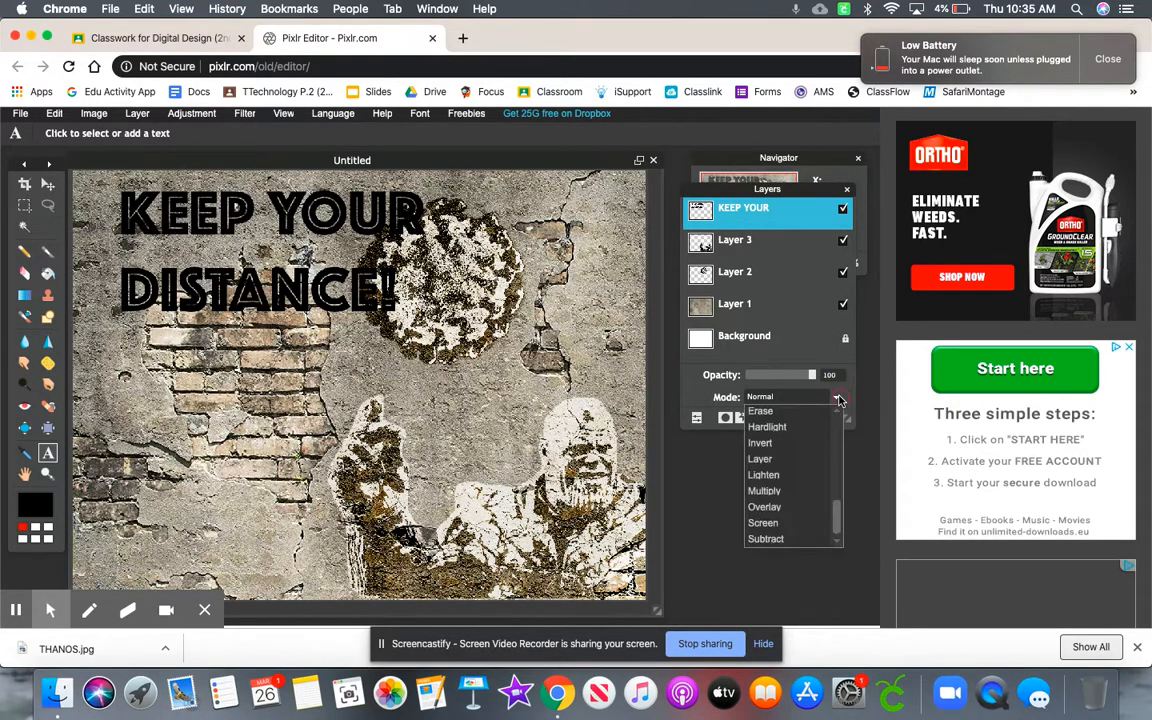
click(791, 506)
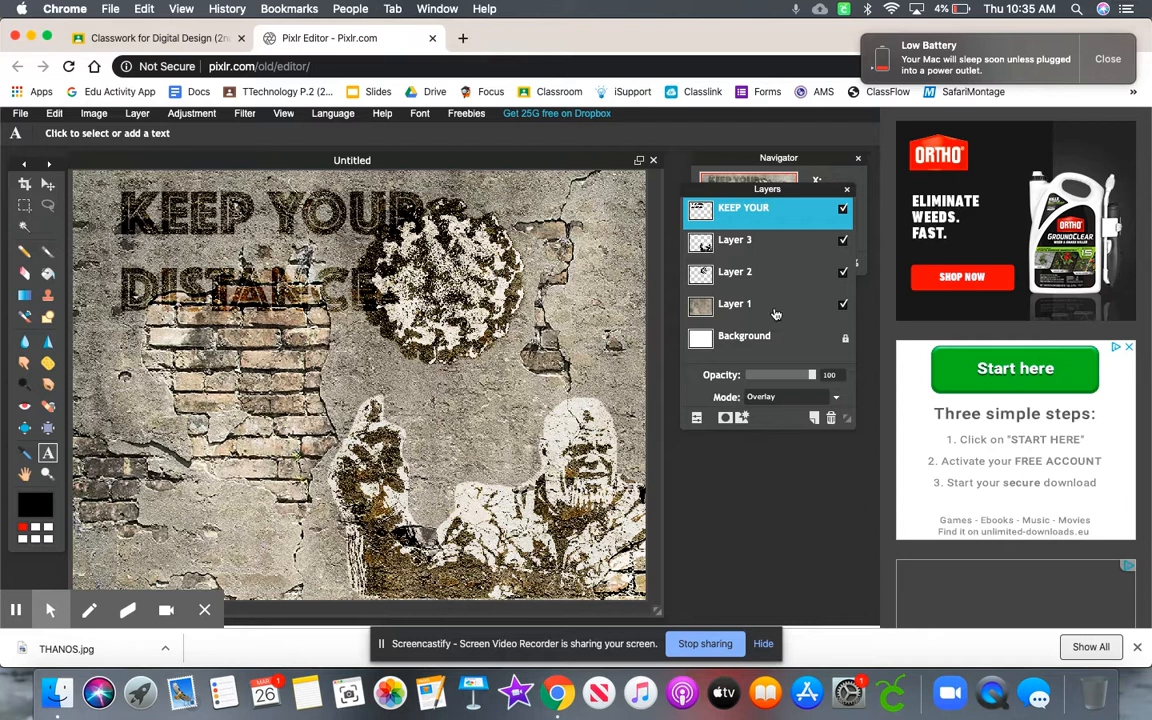
Move the virus on Layer 2 sideways so it clears the end of the slogan.
click(686, 265)
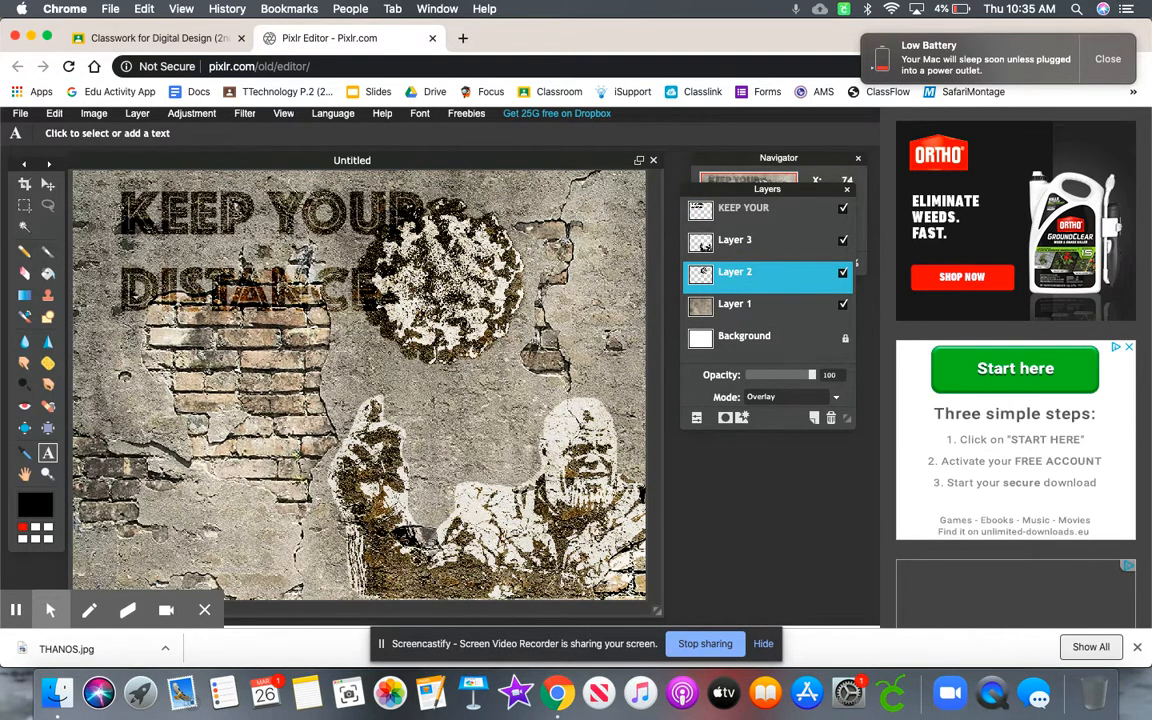
click(48, 185)
drag(438, 280, 507, 291)
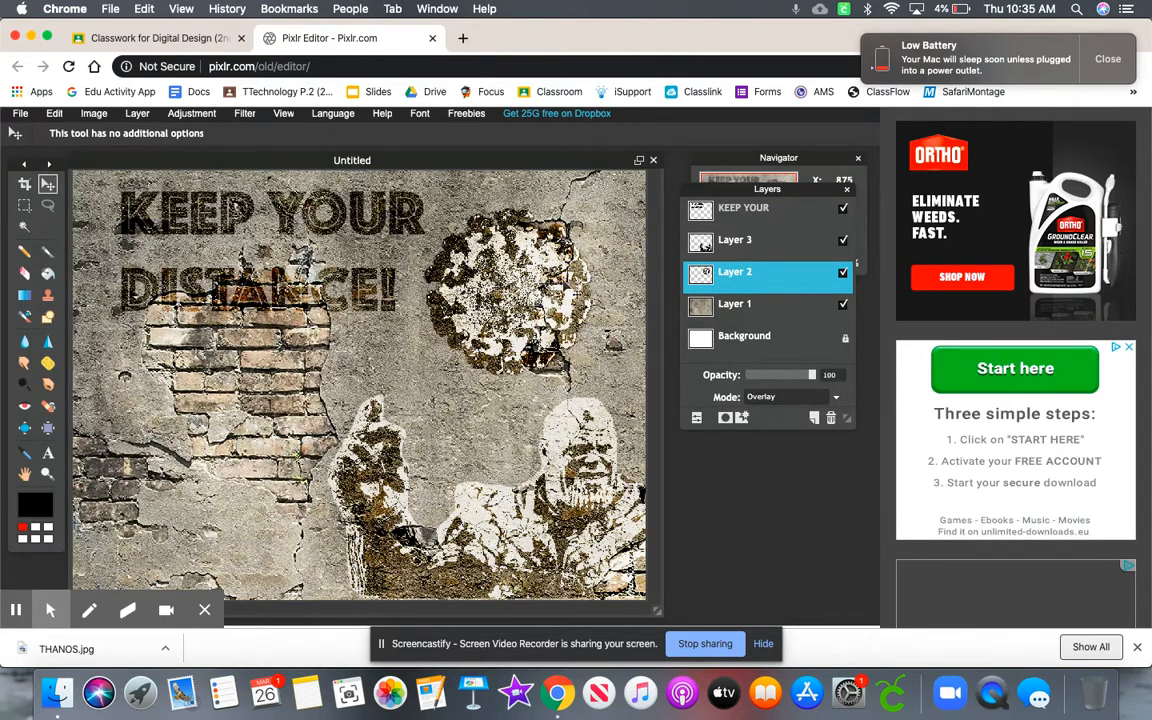
Add a new layer directly above Layer 2 and set the main color to bright red, f50000.
click(814, 419)
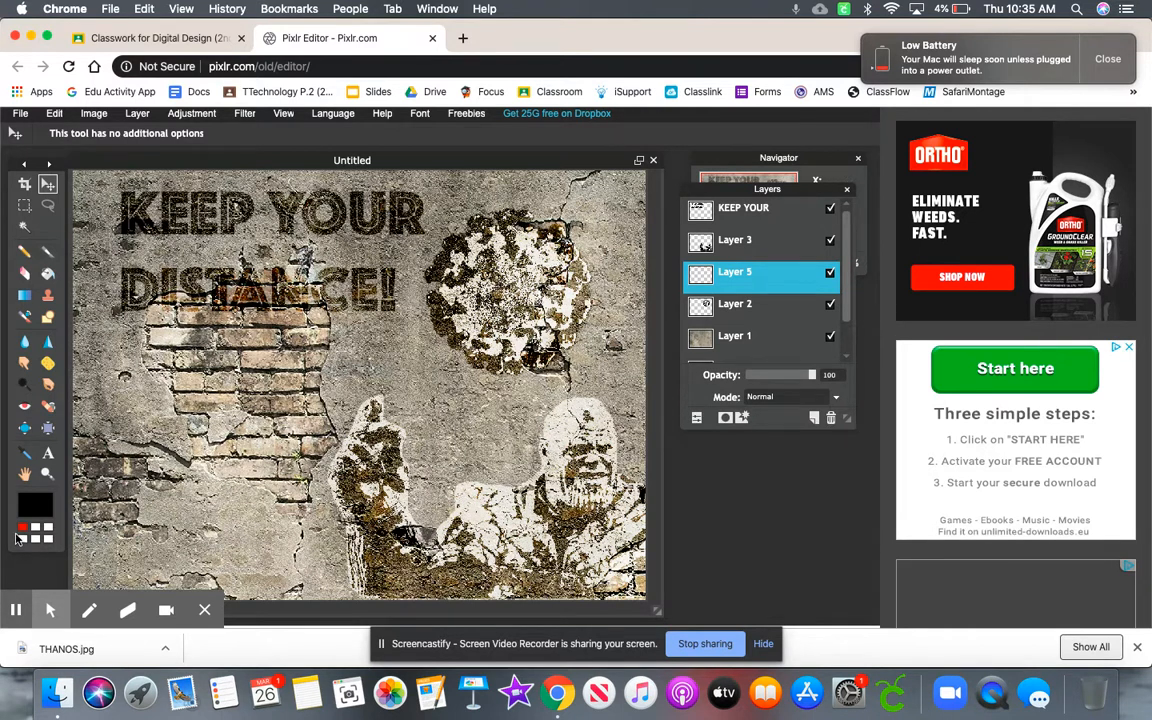
click(22, 527)
click(34, 507)
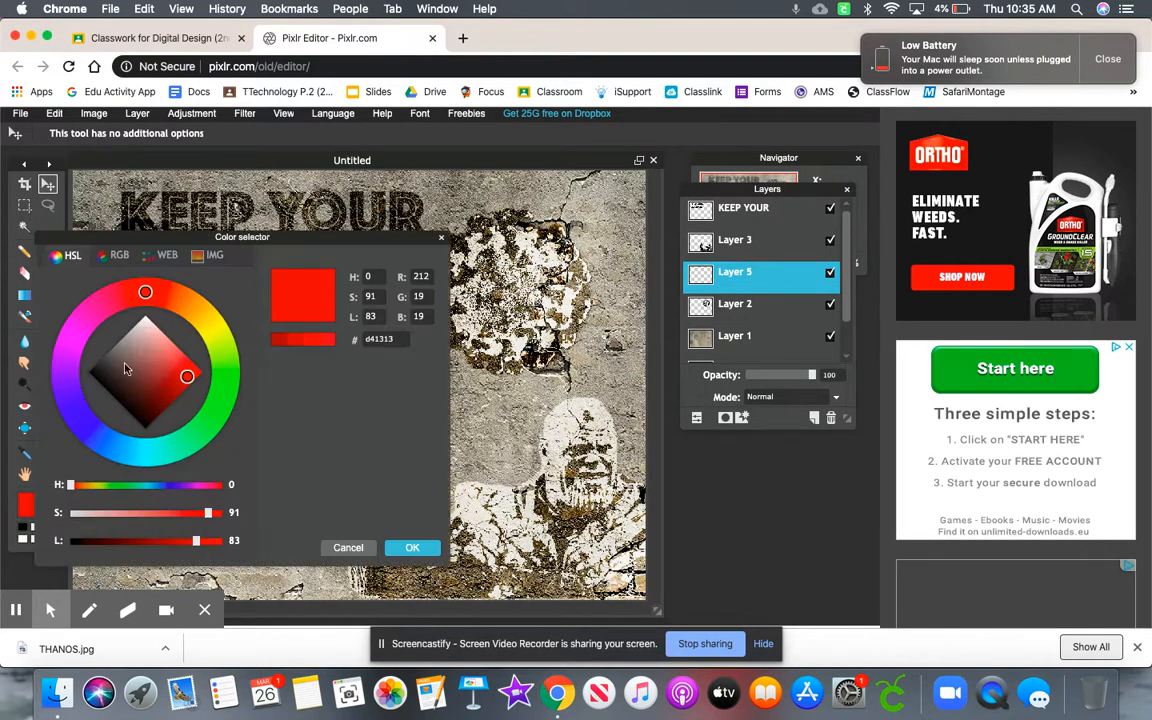
click(189, 372)
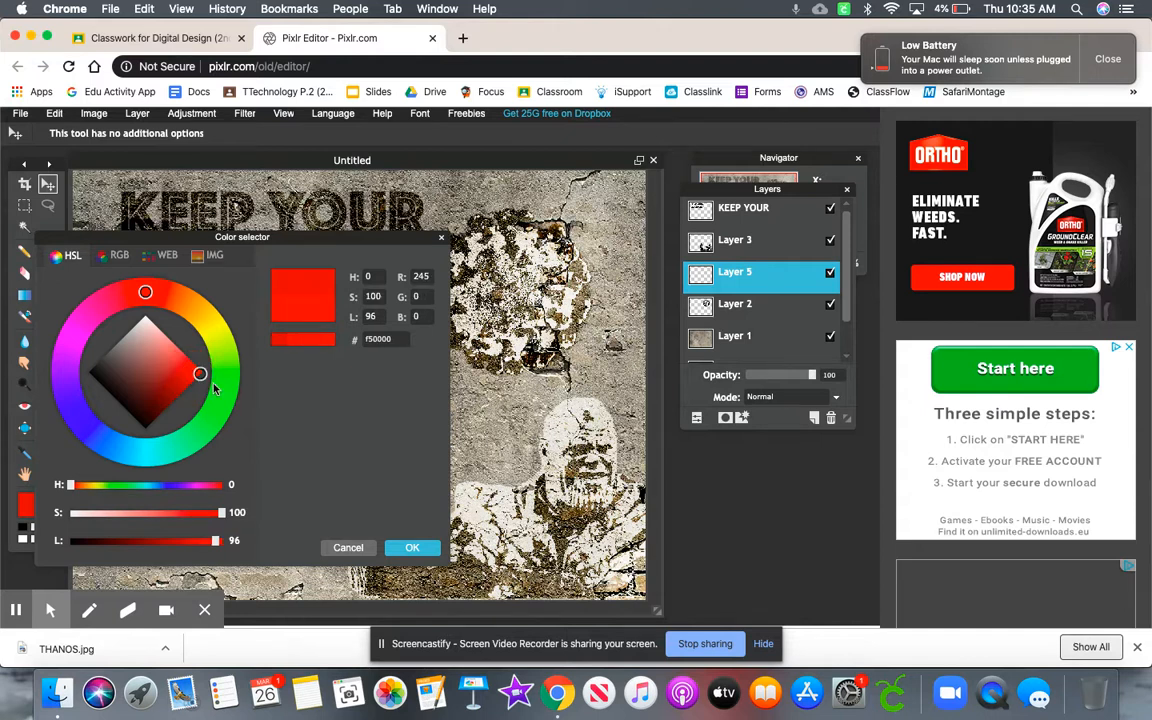
click(411, 548)
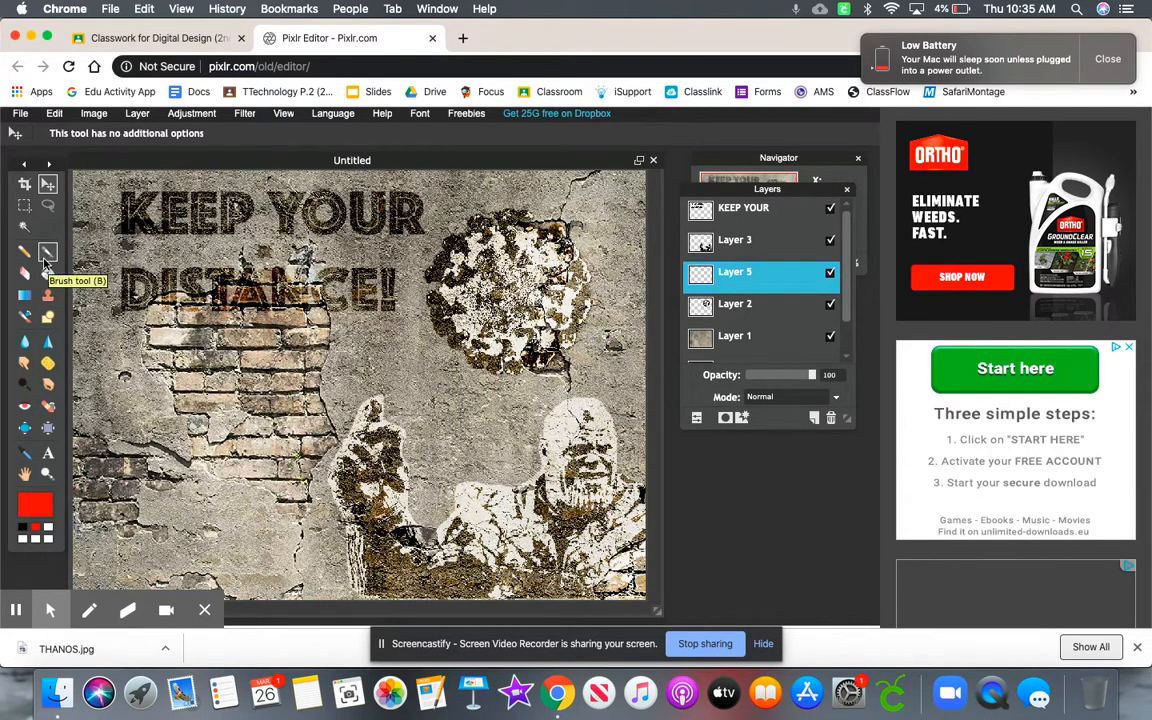
Paint red strokes around the virus's rim and a few dabs inside it with the Brush tool at size 50.
click(45, 262)
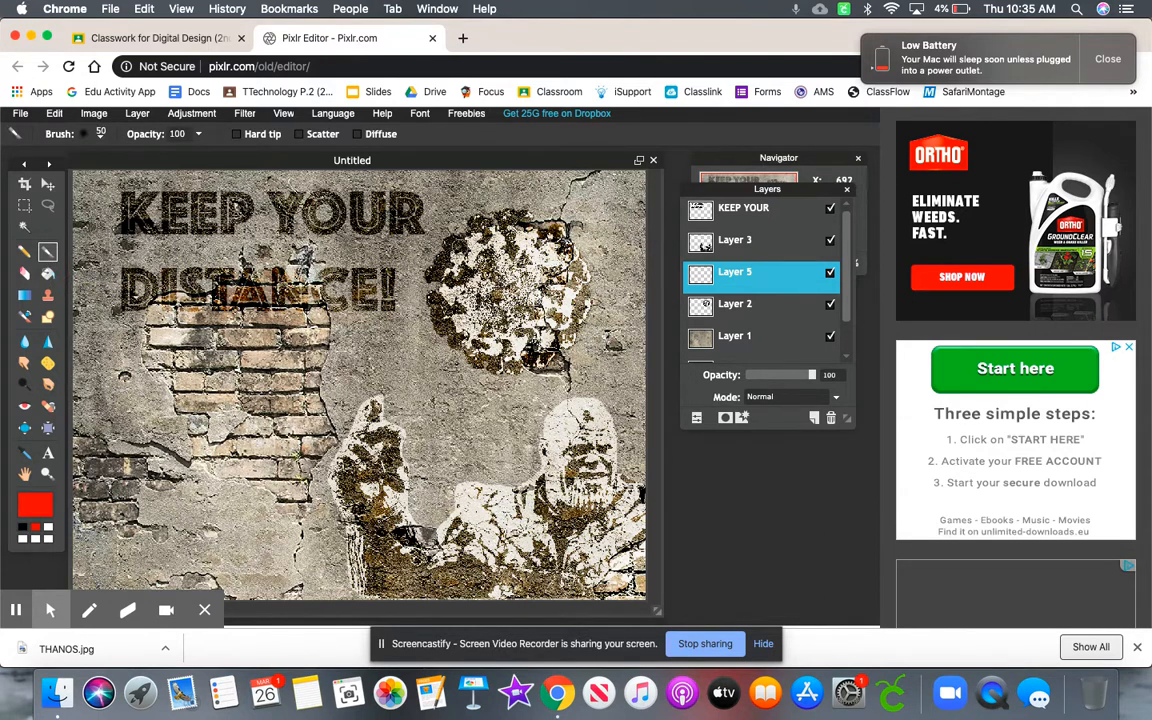
mouse_move(456, 240)
mouse_down()
mouse_move(435, 278)
mouse_move(453, 337)
mouse_move(515, 352)
mouse_up()
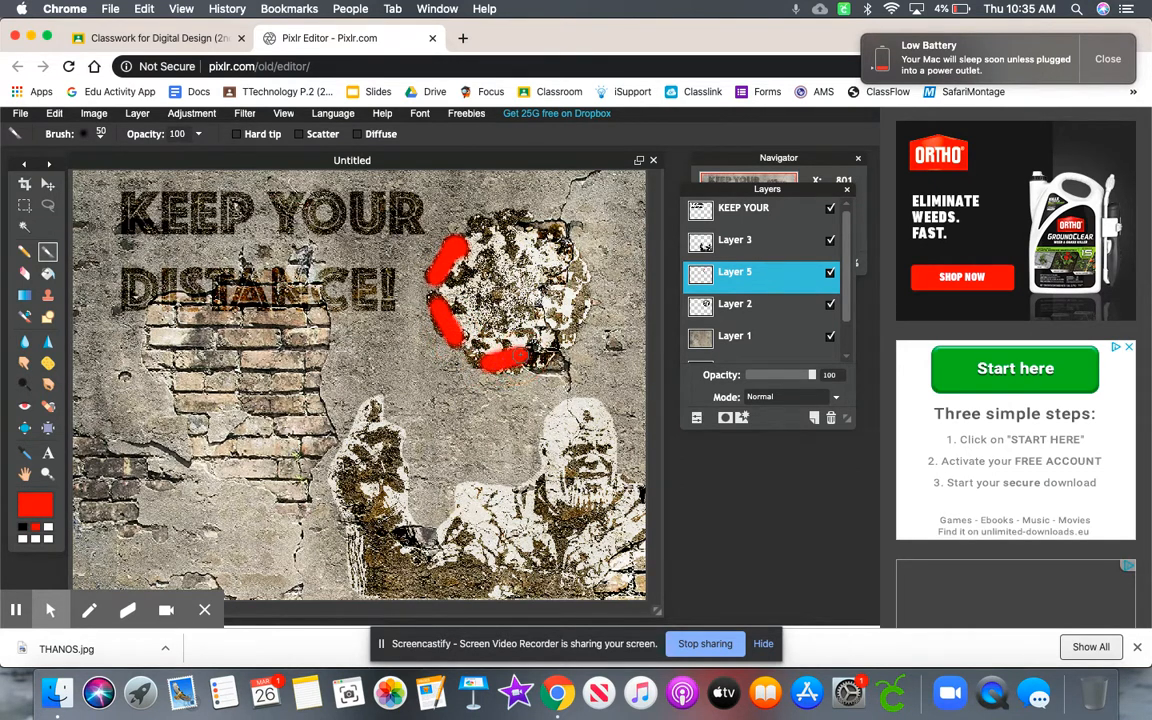
mouse_move(471, 221)
mouse_down()
mouse_move(529, 216)
mouse_move(574, 271)
mouse_move(580, 305)
mouse_move(557, 343)
mouse_up()
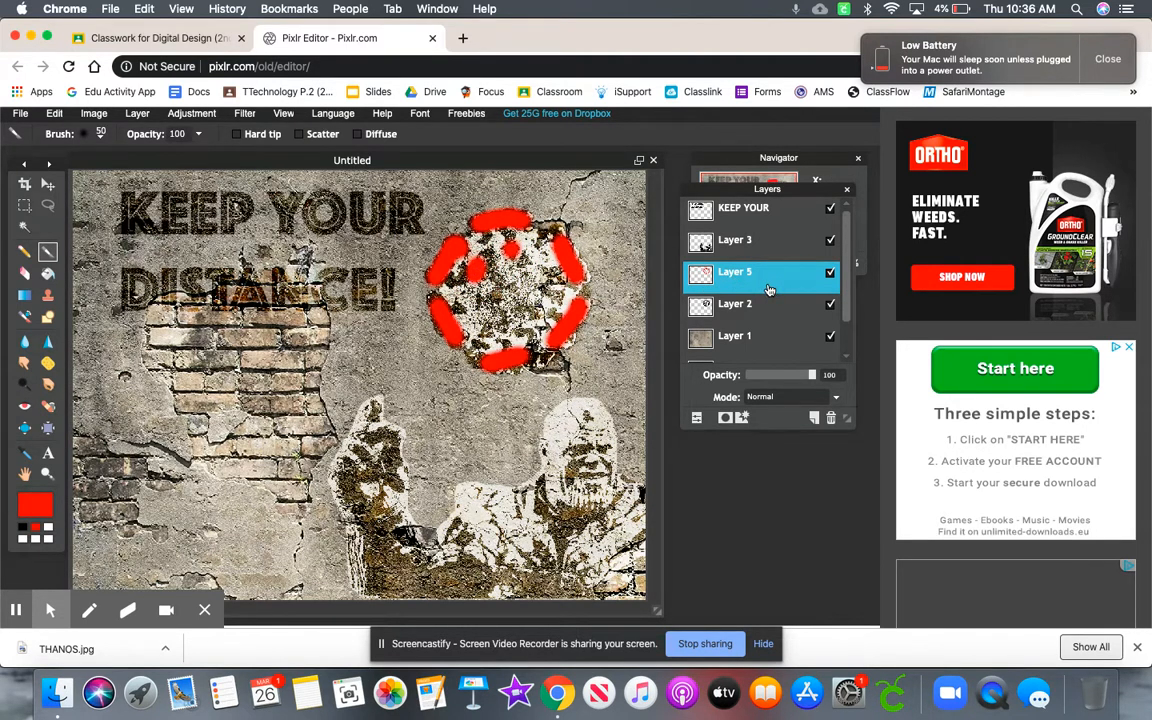
Compare the virus with the red paint layer hidden and shown, and set that layer's blend mode to Overlay after trying Screen.
click(830, 273)
click(830, 273)
click(830, 273)
click(830, 273)
click(836, 397)
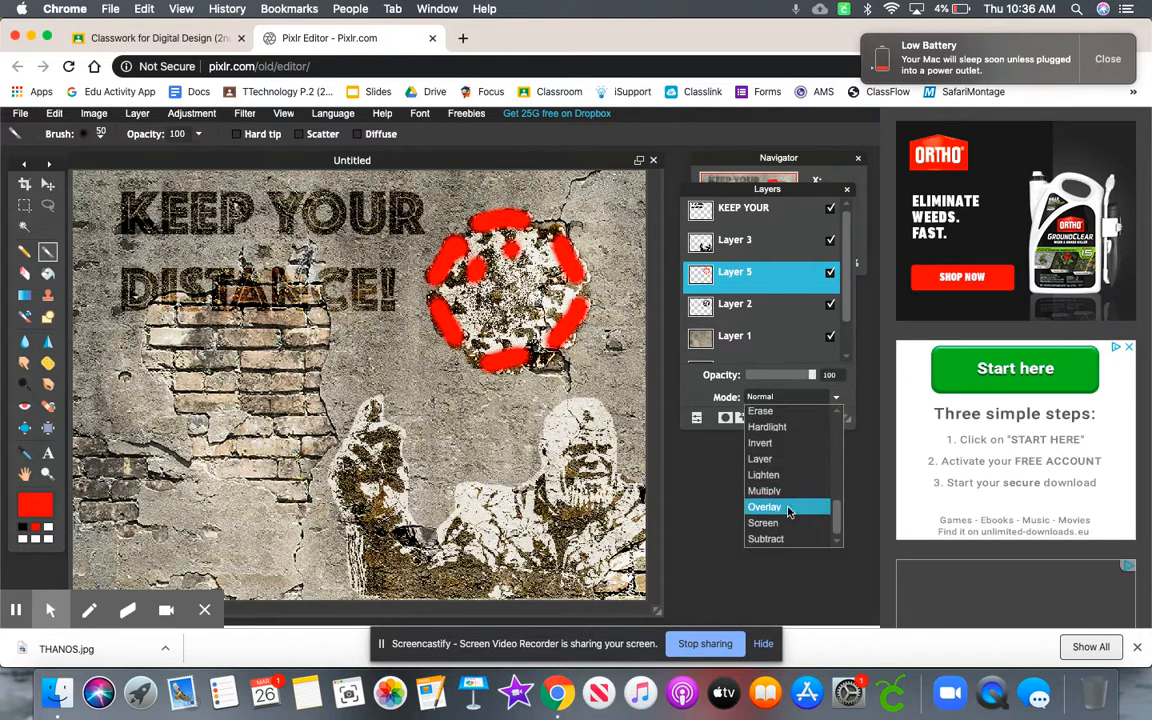
click(788, 524)
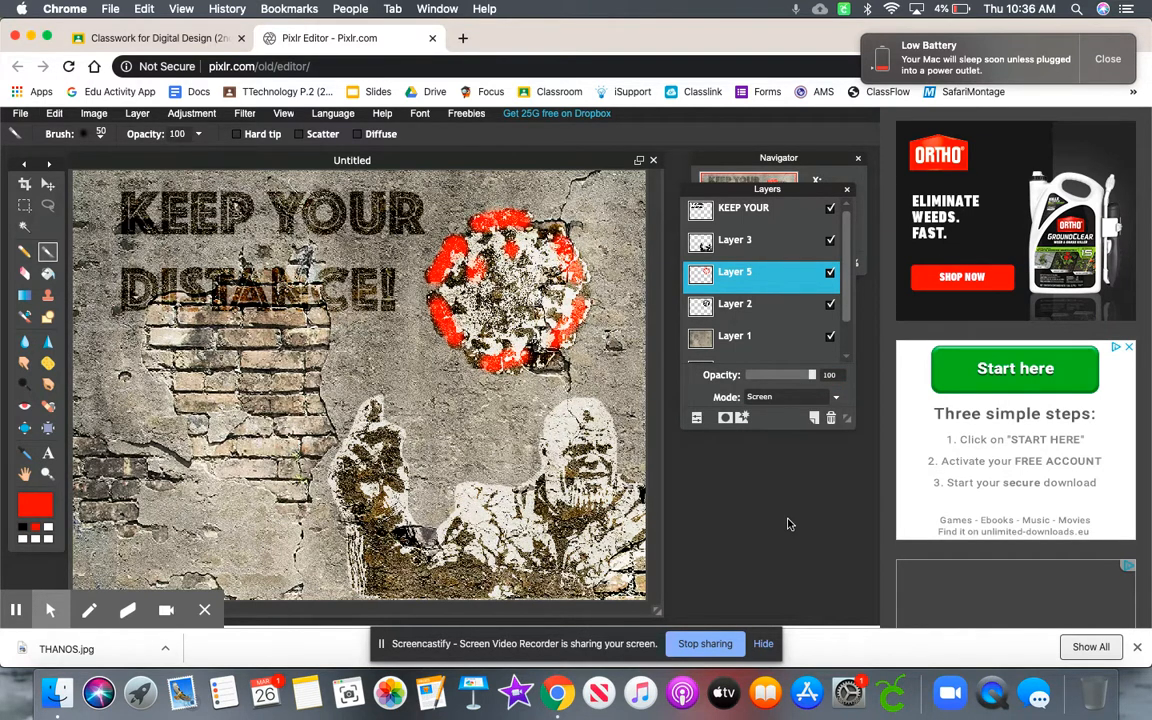
click(837, 401)
click(792, 507)
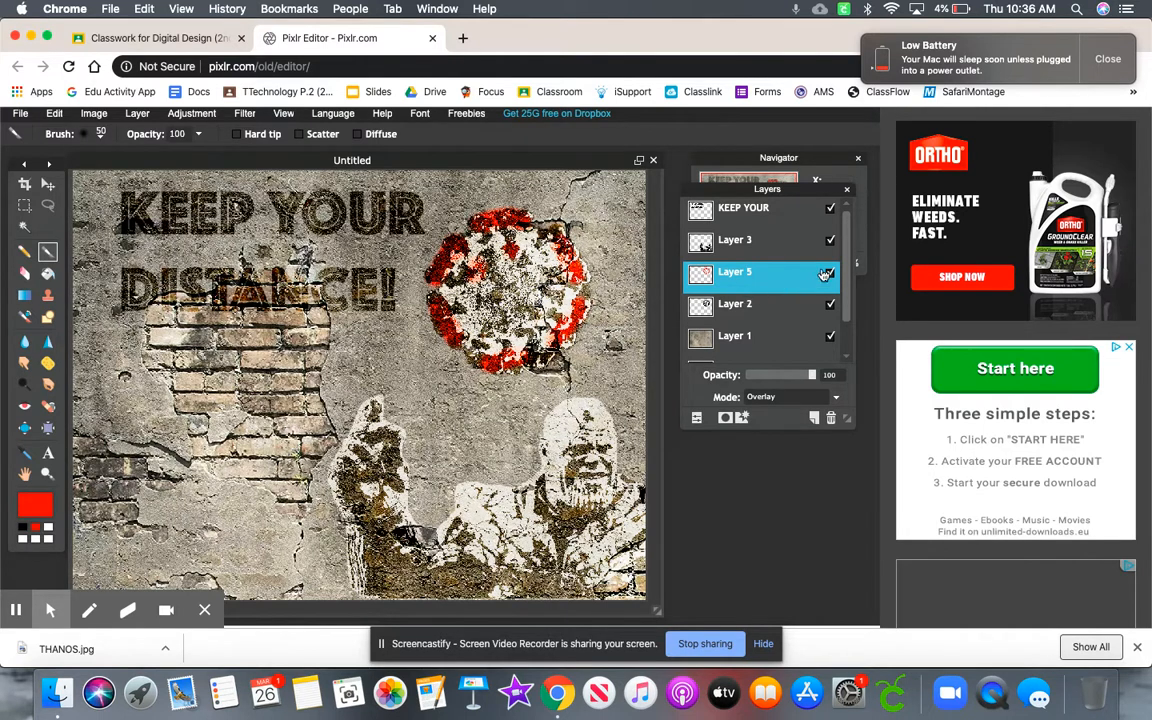
Add a new layer directly above the Thanos layer, Layer 3, and set the main color to magenta, dc00f5.
click(740, 241)
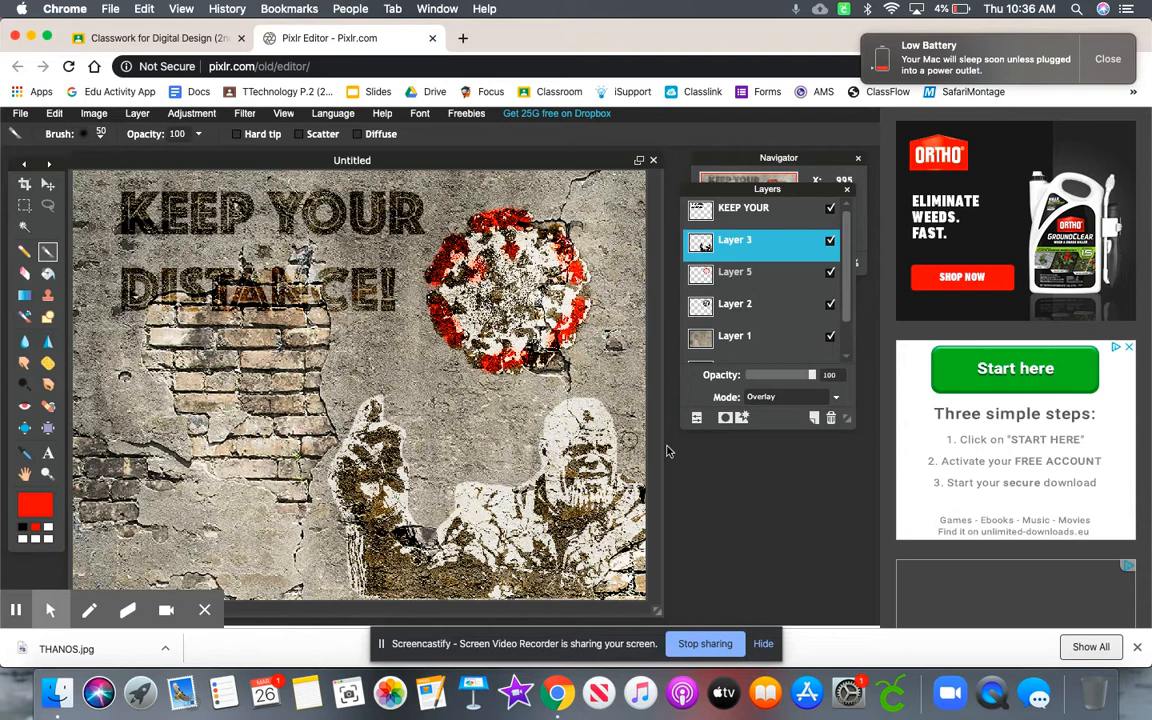
click(813, 416)
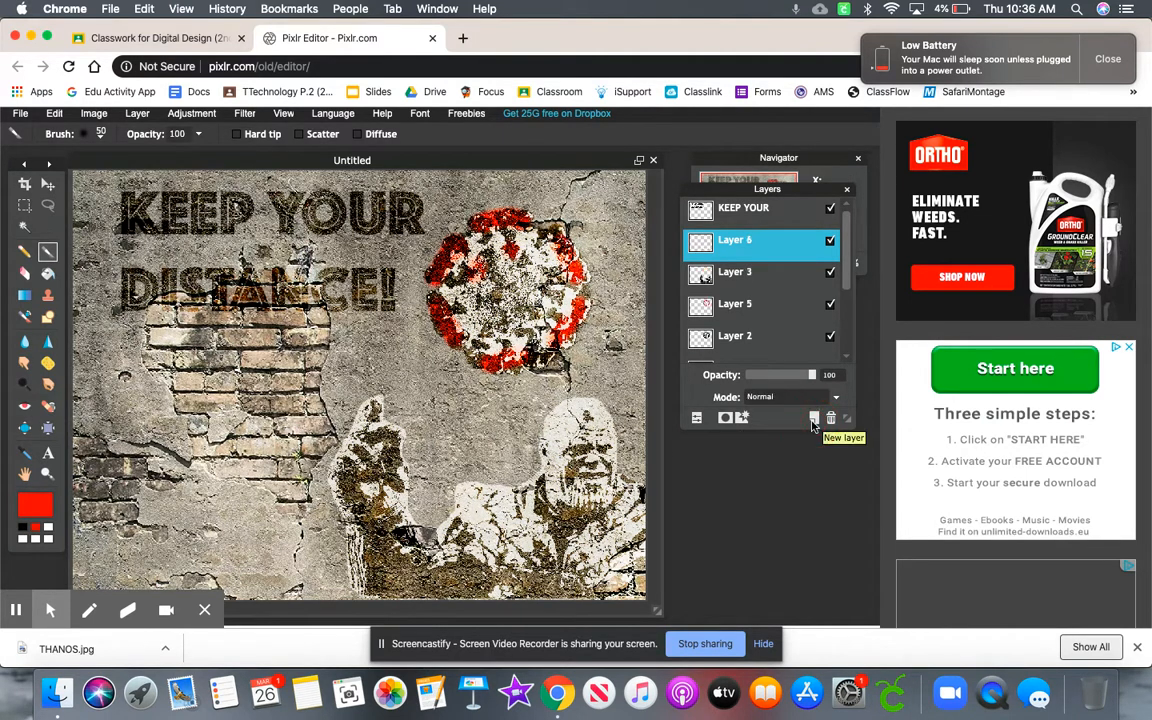
click(34, 505)
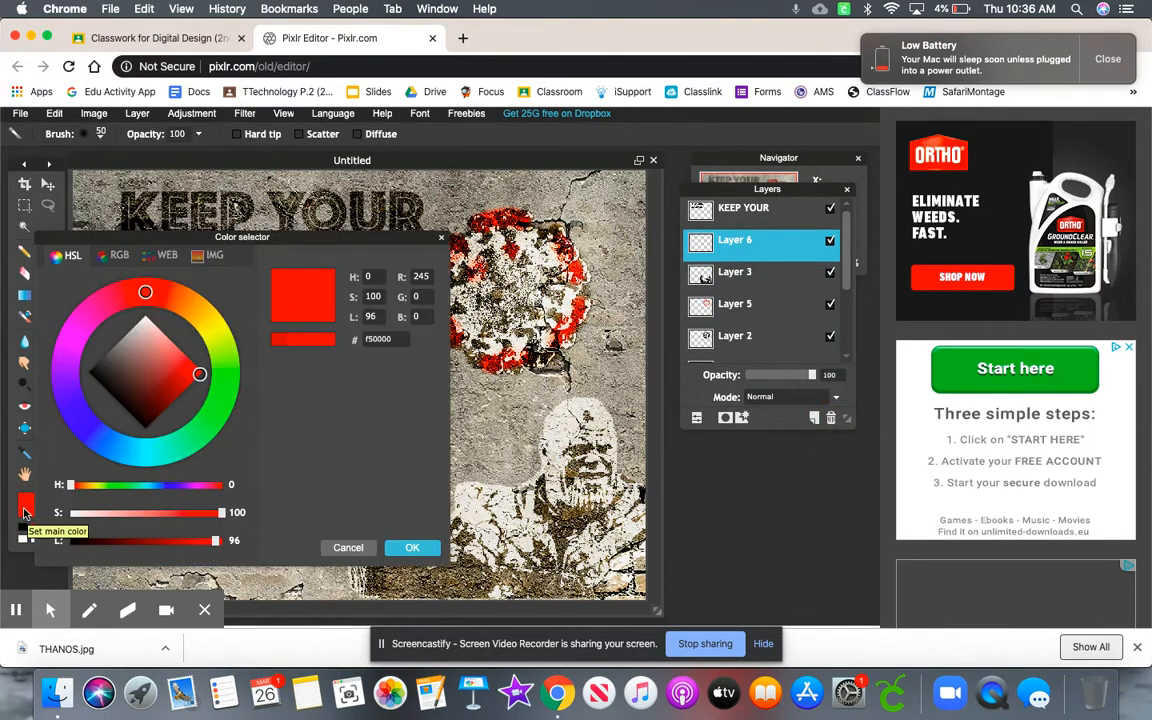
right_click(70, 341)
key(Escape)
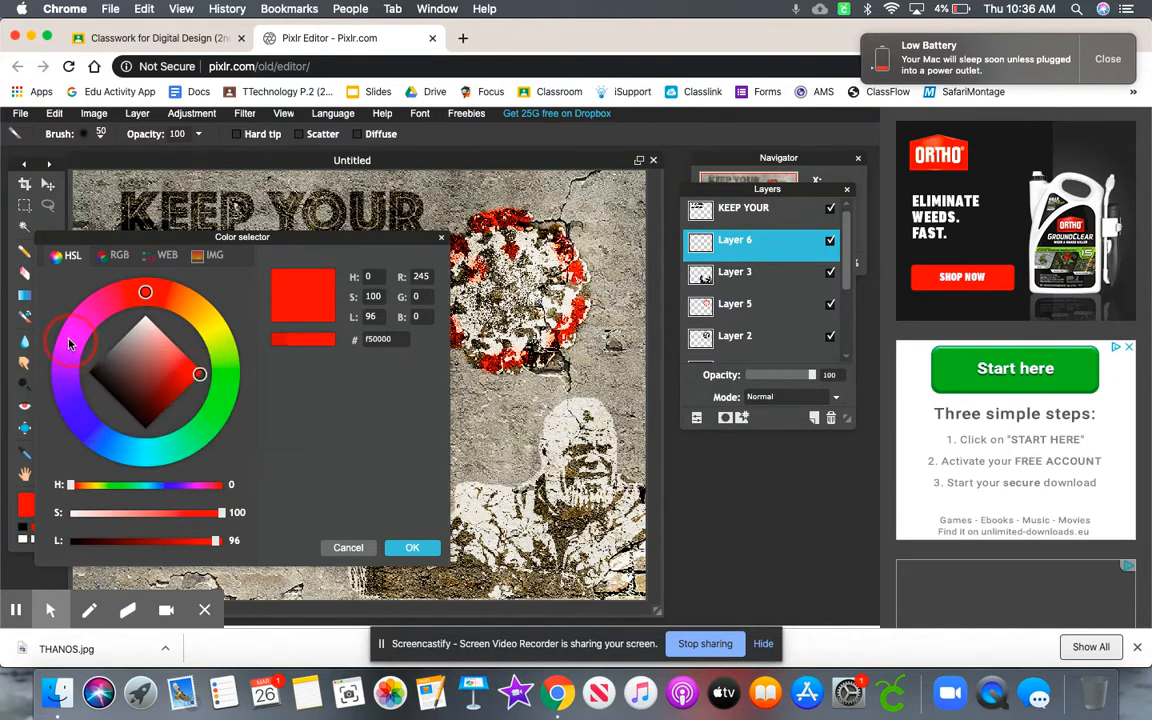
click(71, 341)
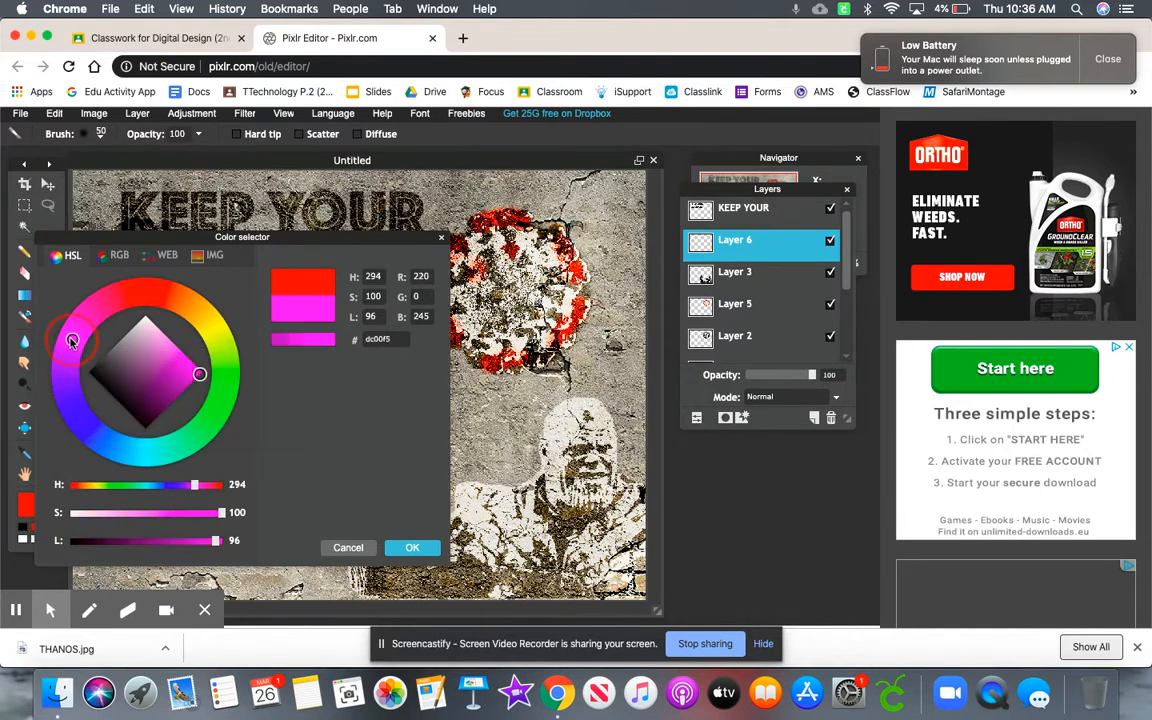
click(411, 547)
Paint magenta over Thanos's entire head and set the paint layer's blend mode to Overlay.
mouse_move(572, 432)
mouse_down()
mouse_move(550, 433)
mouse_move(557, 495)
mouse_move(612, 488)
mouse_move(607, 416)
mouse_move(569, 411)
mouse_move(558, 440)
mouse_move(570, 470)
mouse_move(604, 478)
mouse_move(578, 466)
mouse_move(587, 457)
mouse_up()
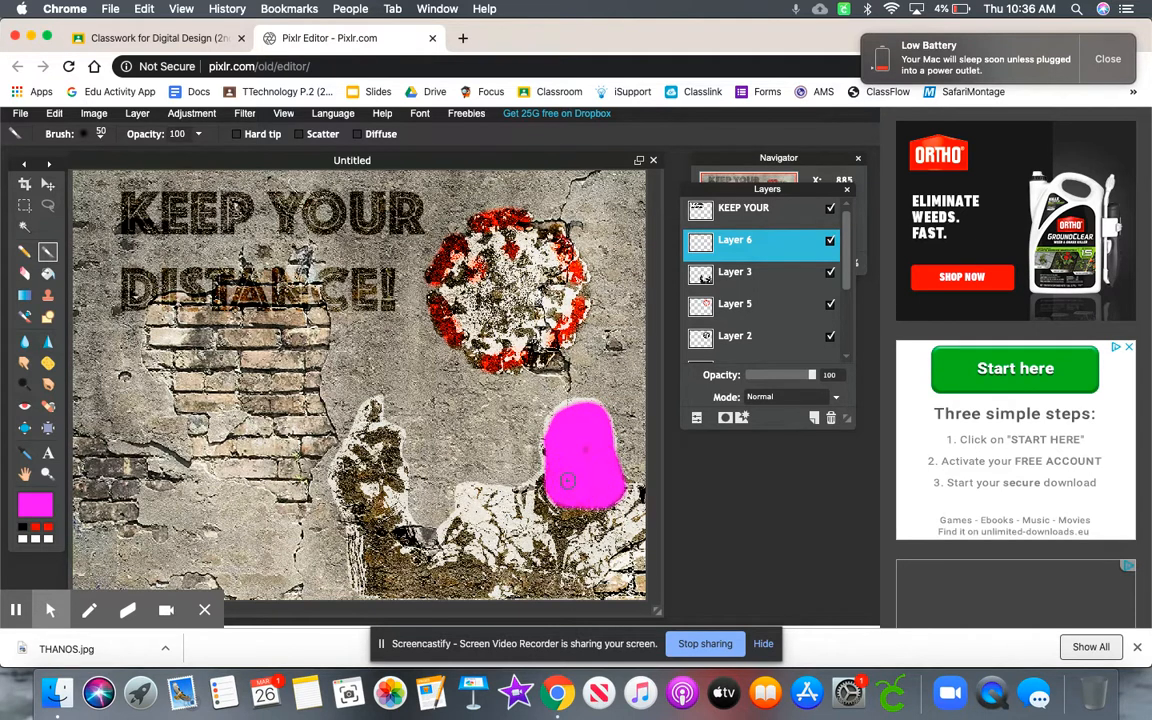
click(771, 400)
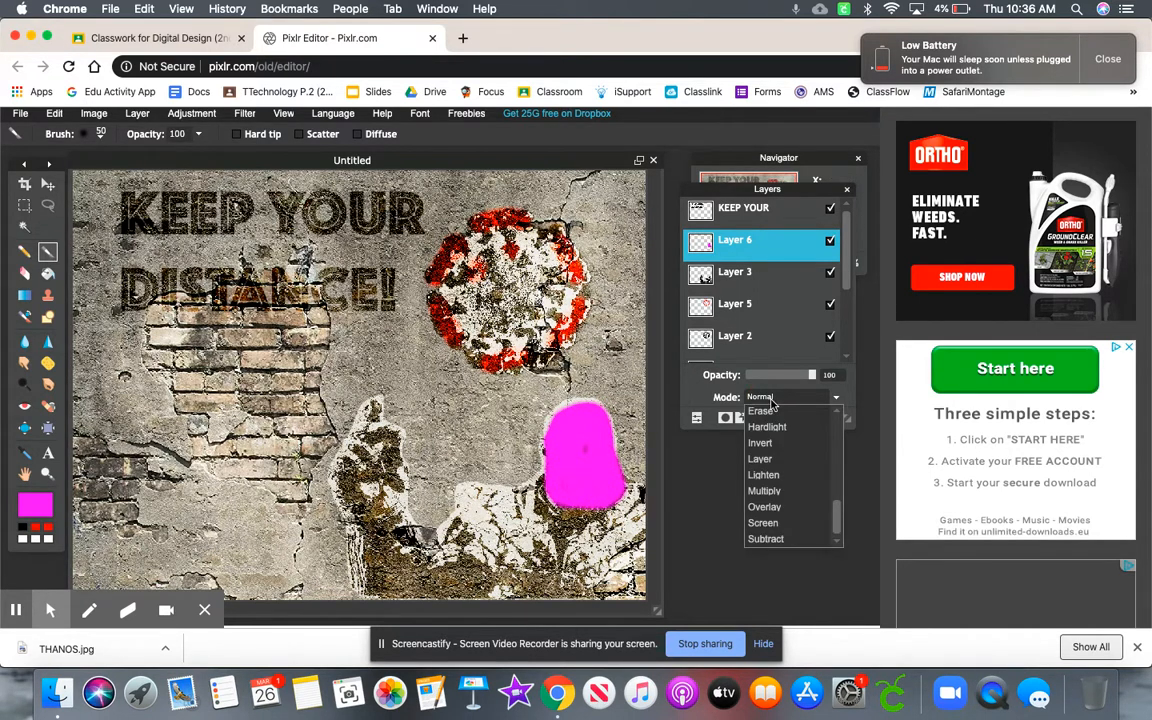
click(785, 508)
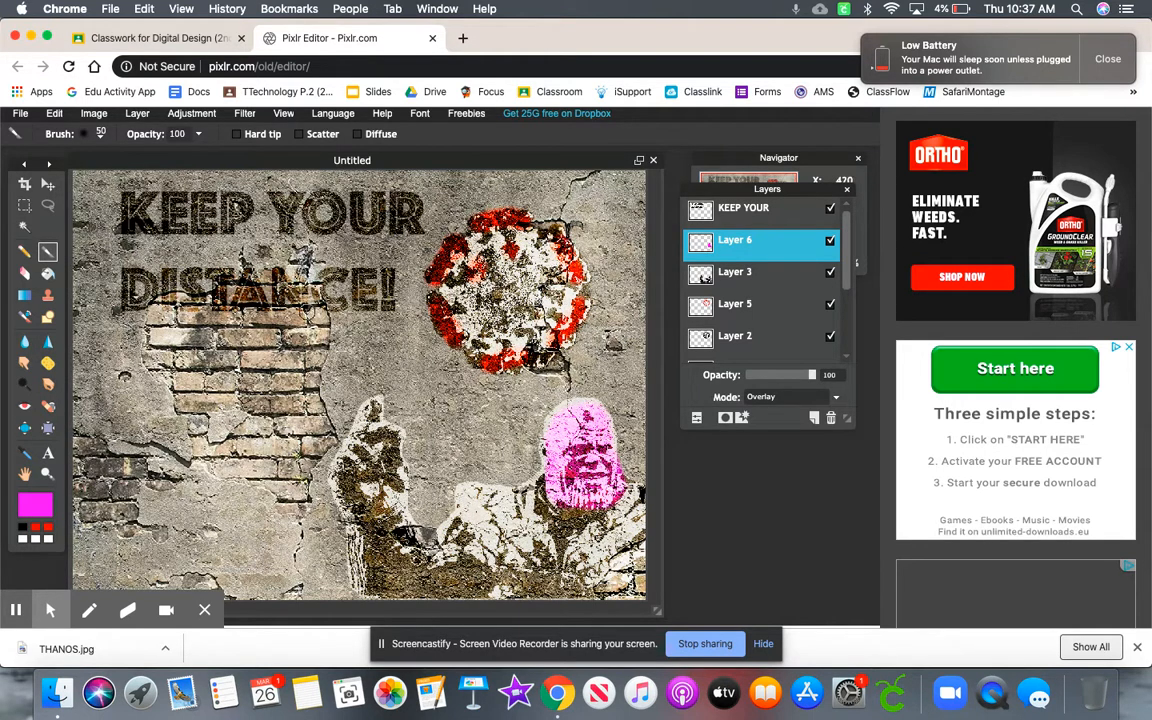
Save the artwork as a layered PXD file named STREET ART 1 in the Downloads folder.
right_click(14, 115)
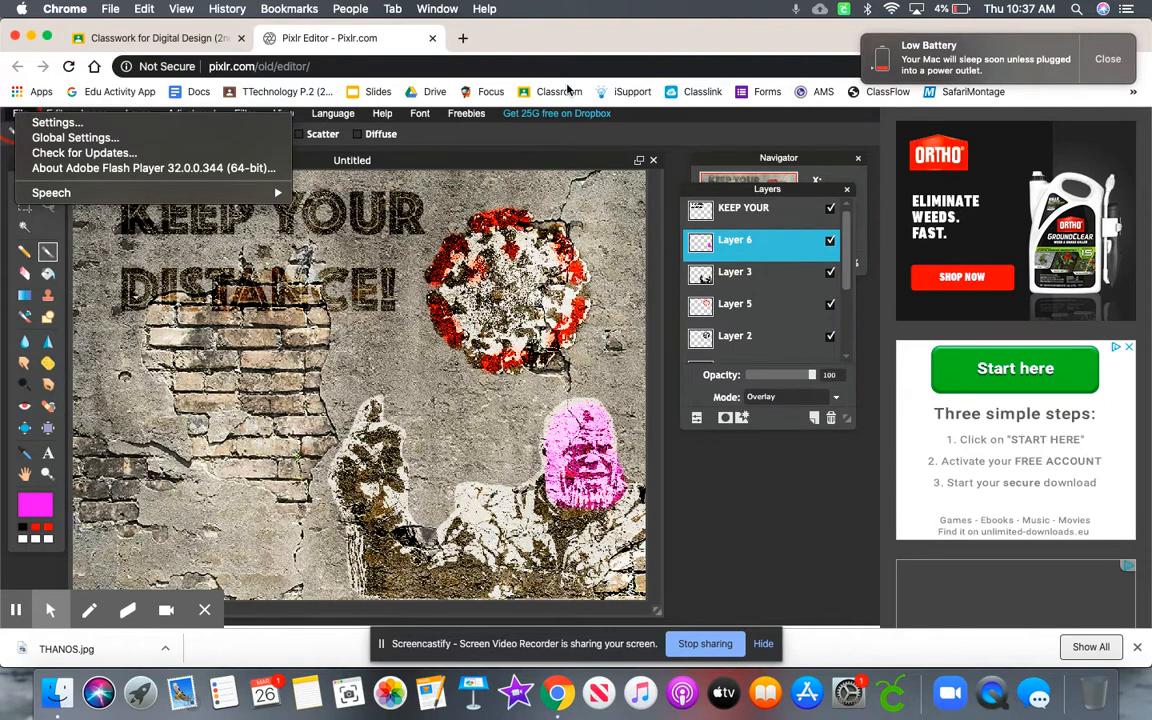
click(673, 128)
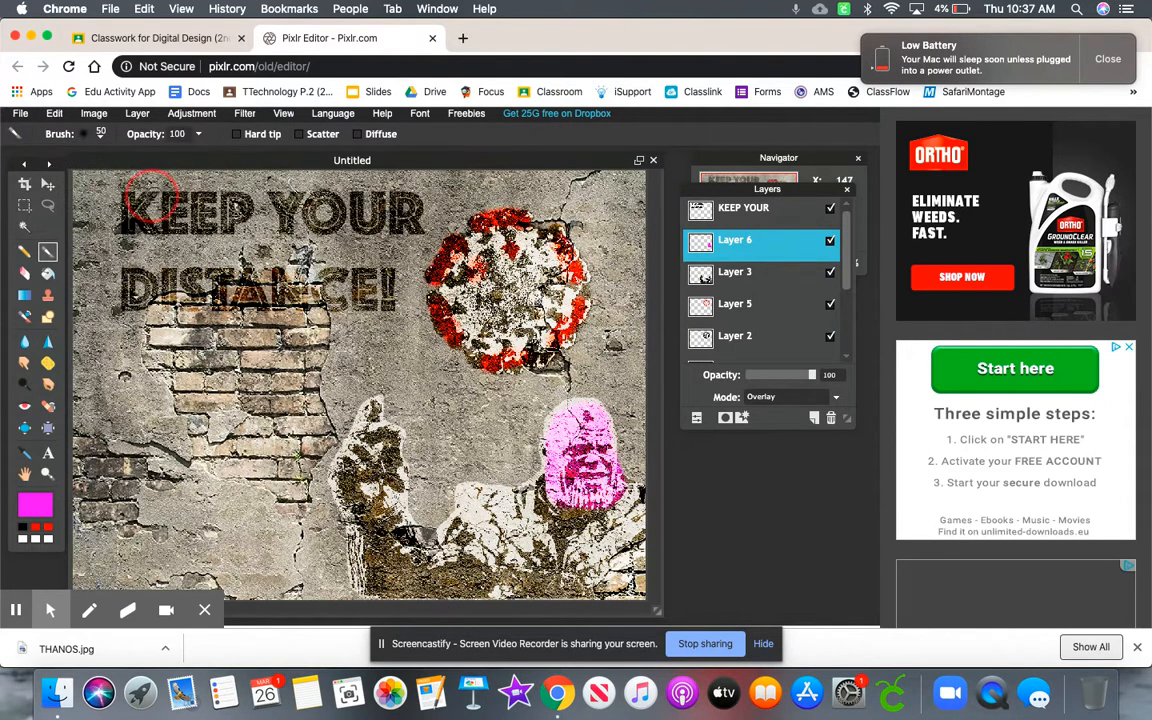
click(20, 114)
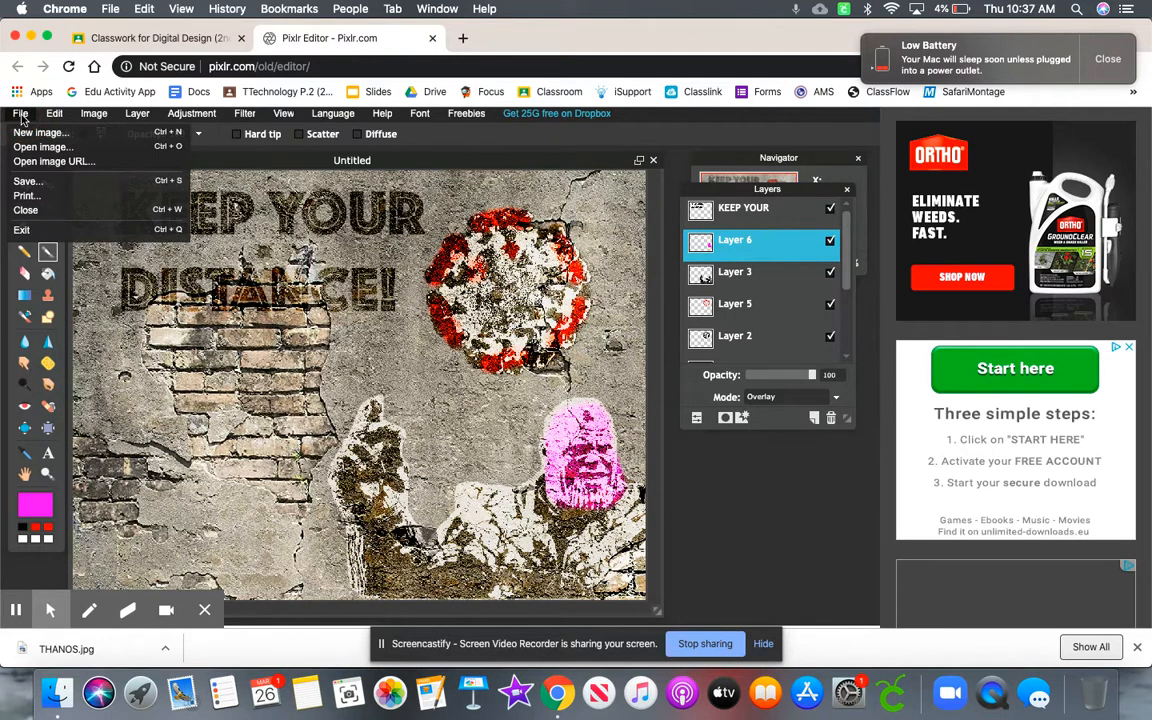
click(26, 181)
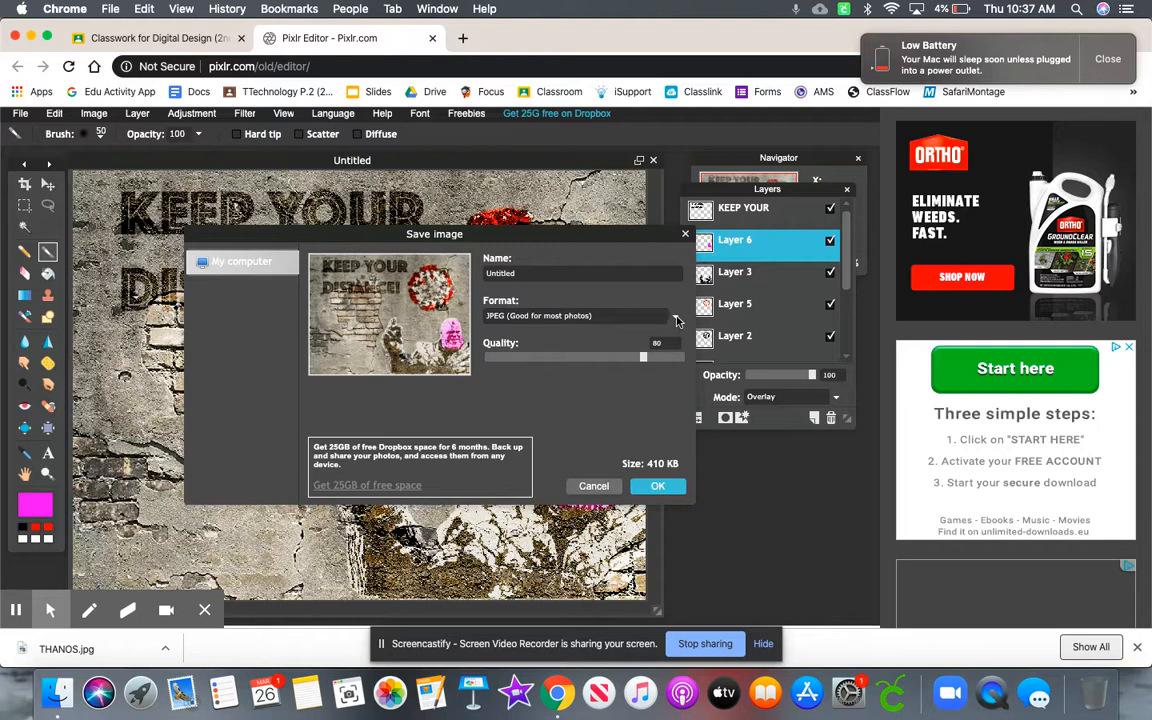
click(675, 320)
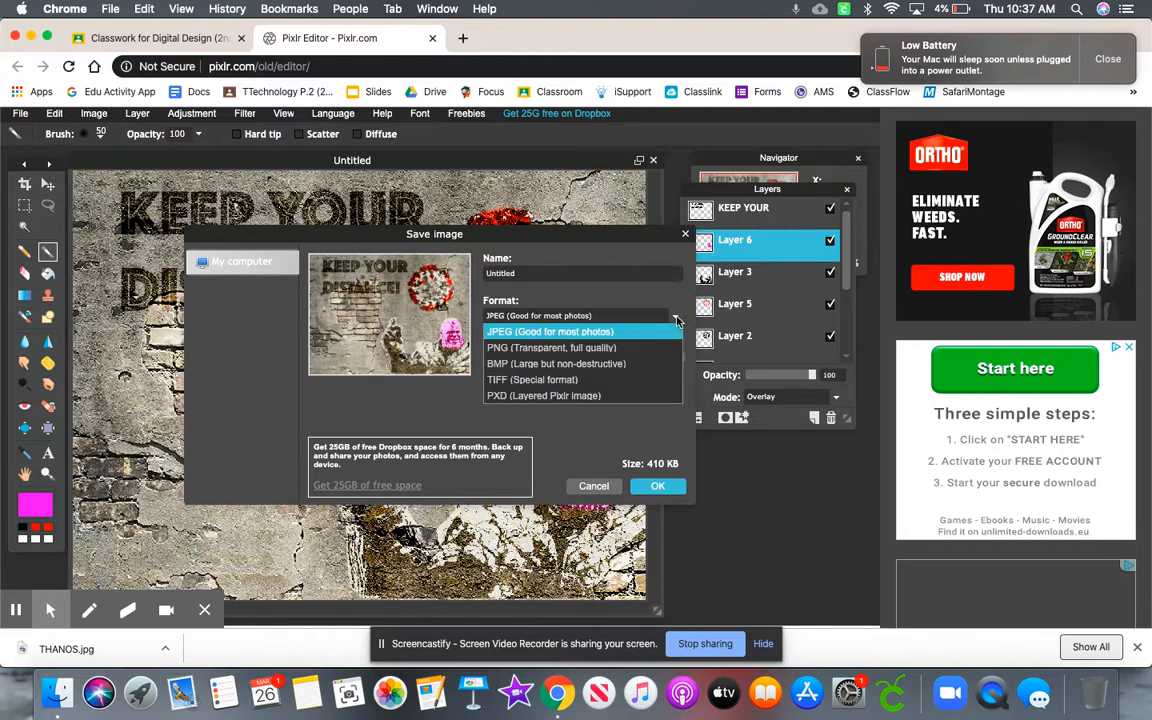
click(590, 396)
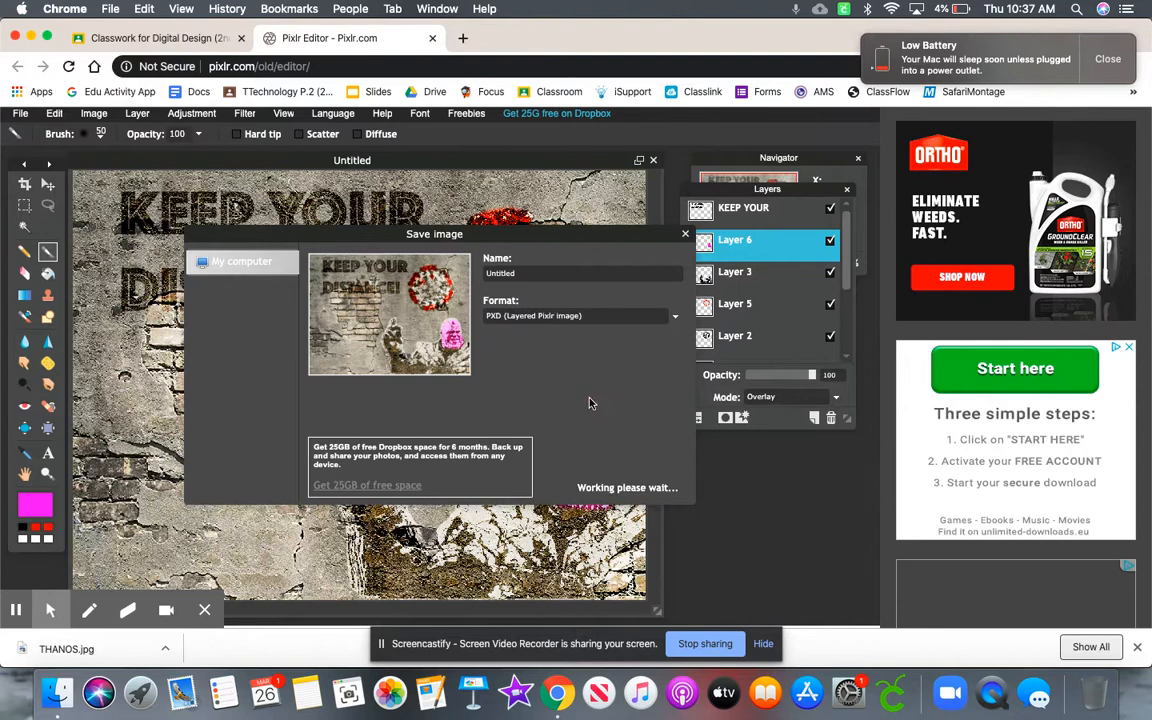
double_click(505, 274)
text(STREET ART 1)
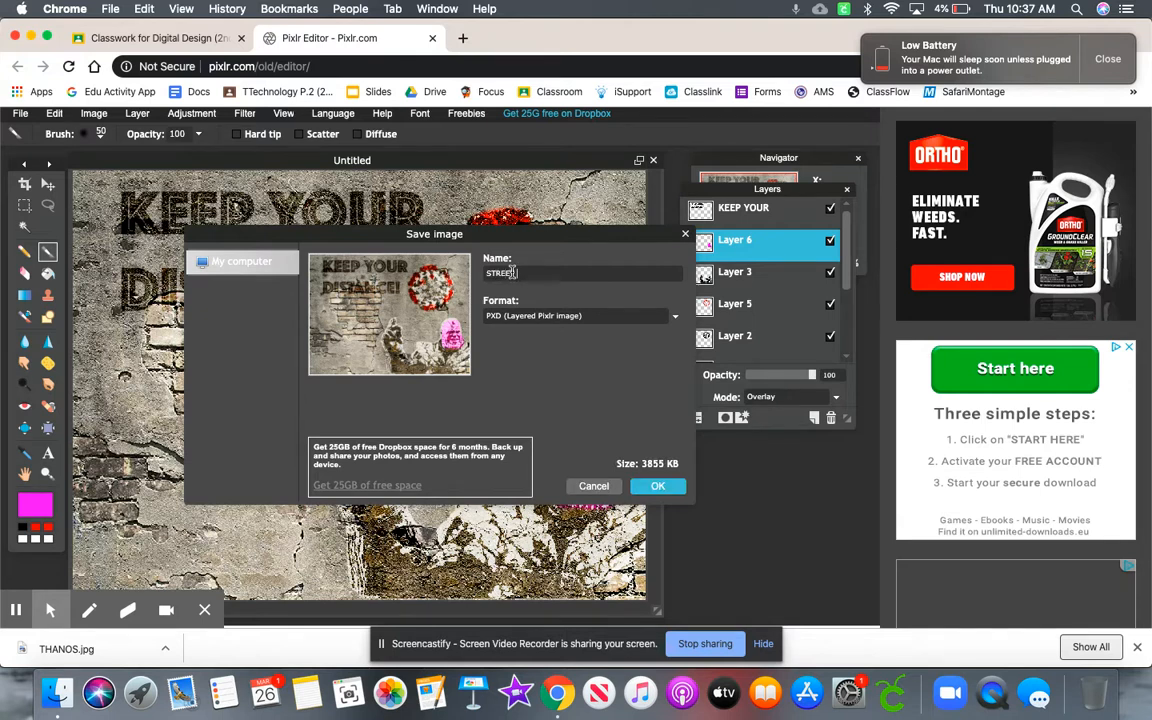
click(656, 486)
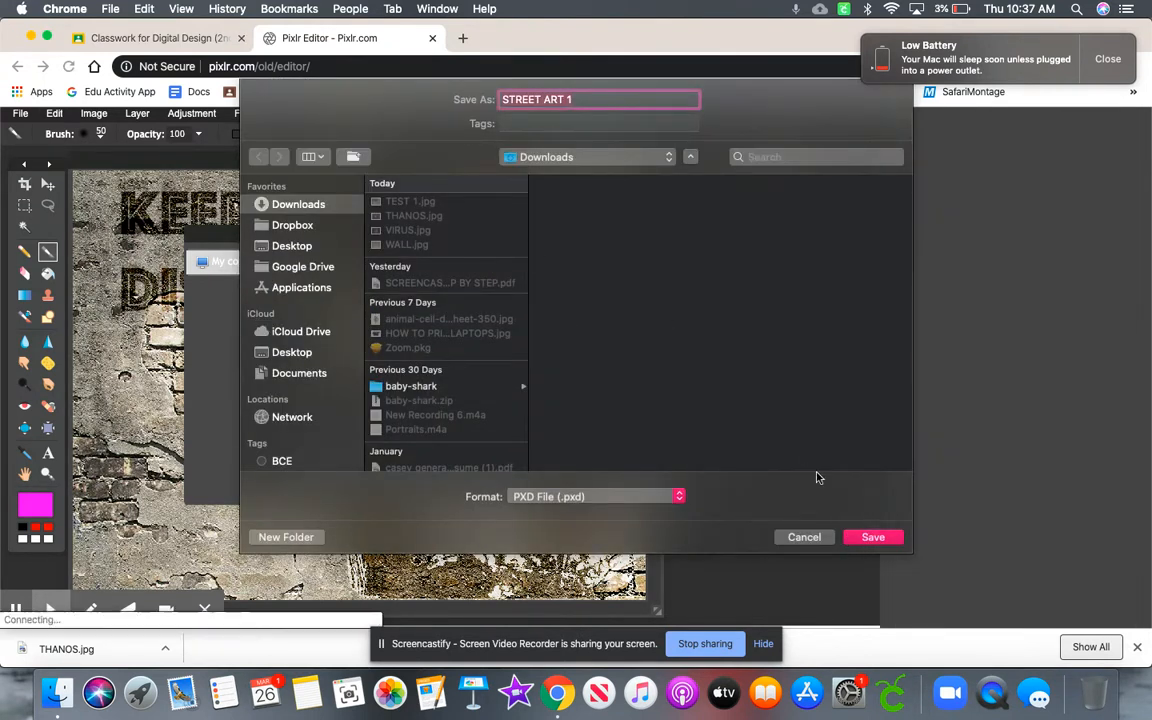
click(873, 538)
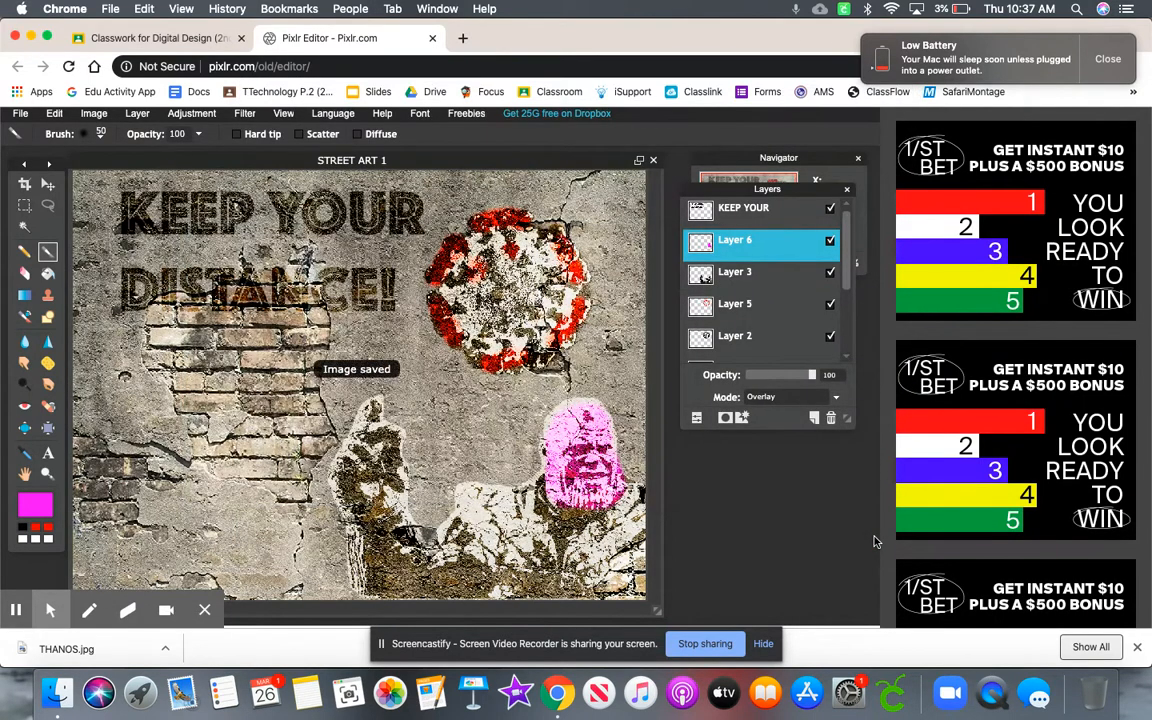
Save a JPEG copy of the artwork at quality 80 as STREET ART 1 in the Downloads folder.
click(22, 118)
click(45, 183)
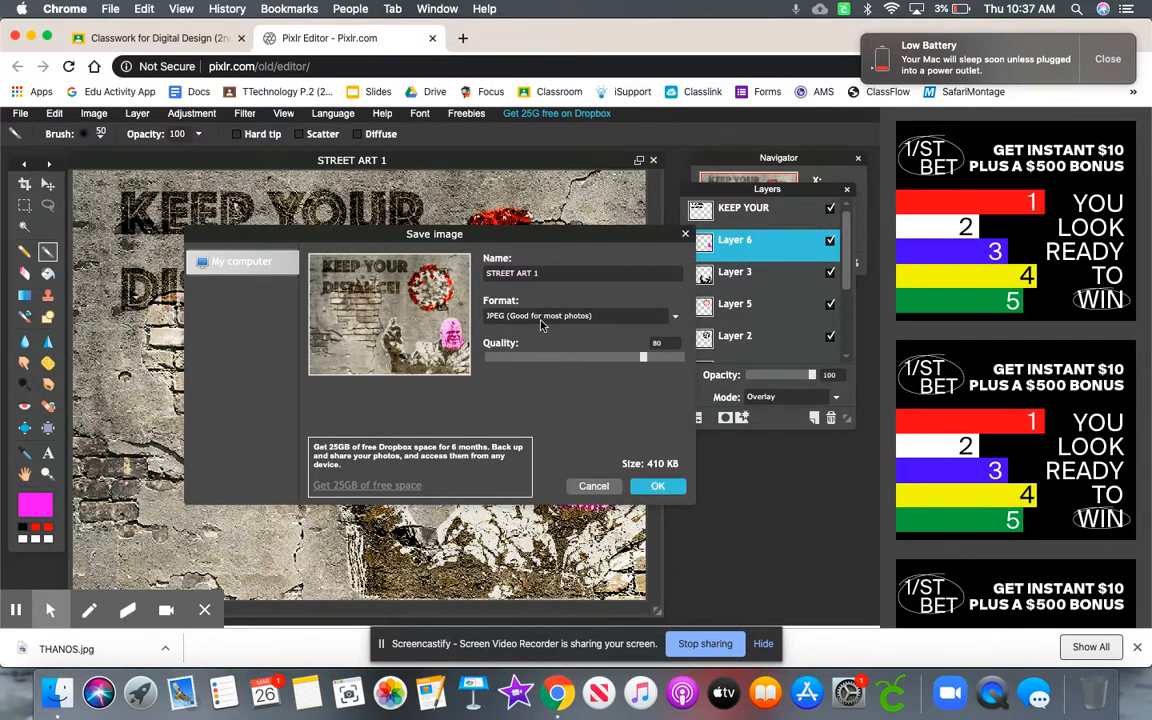
click(662, 487)
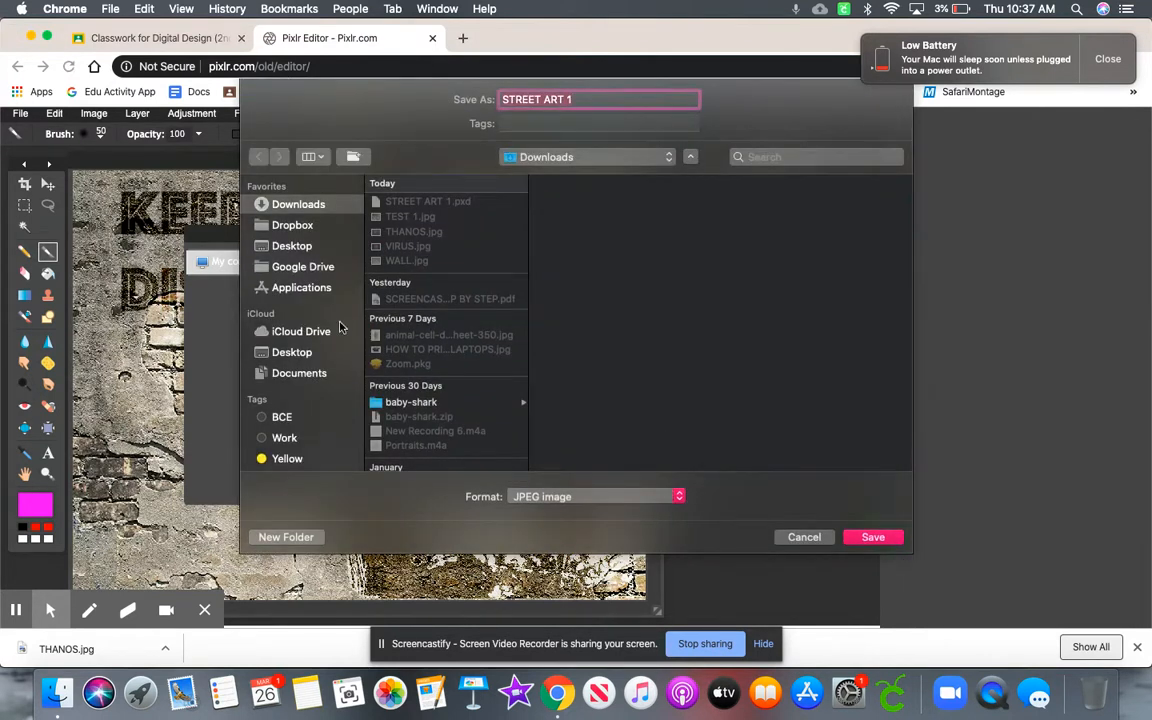
click(877, 537)
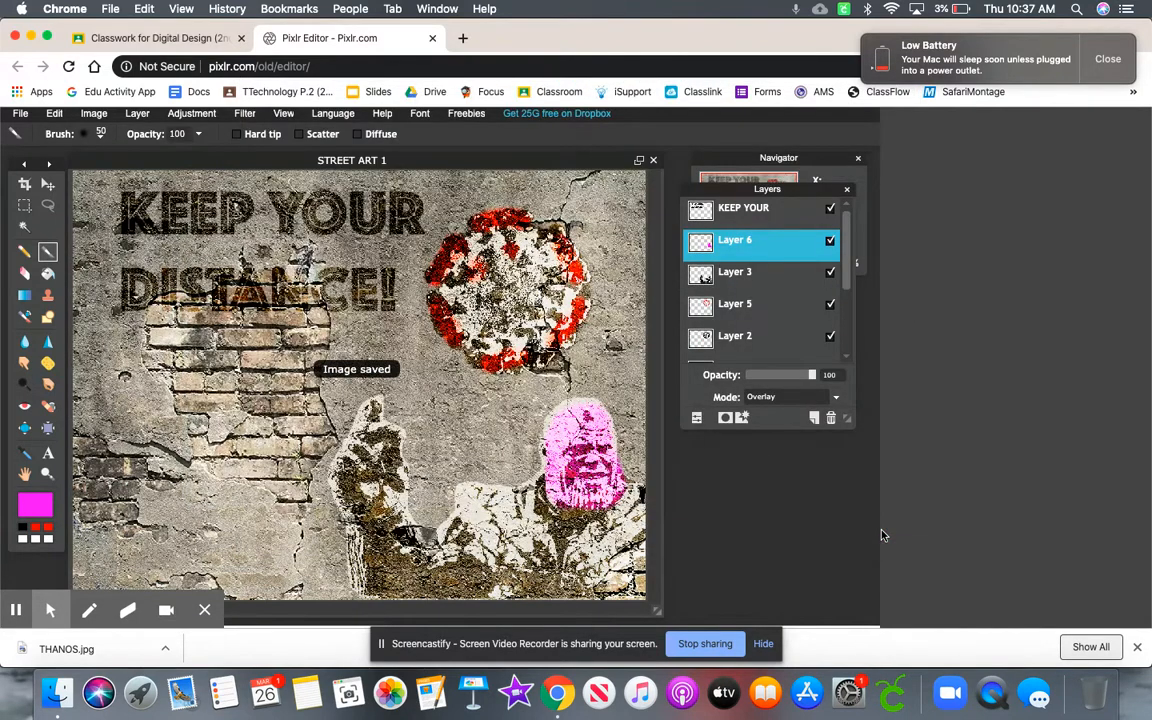
Switch to the Google Classroom tab to review the street art assignment's instructions.
click(147, 44)
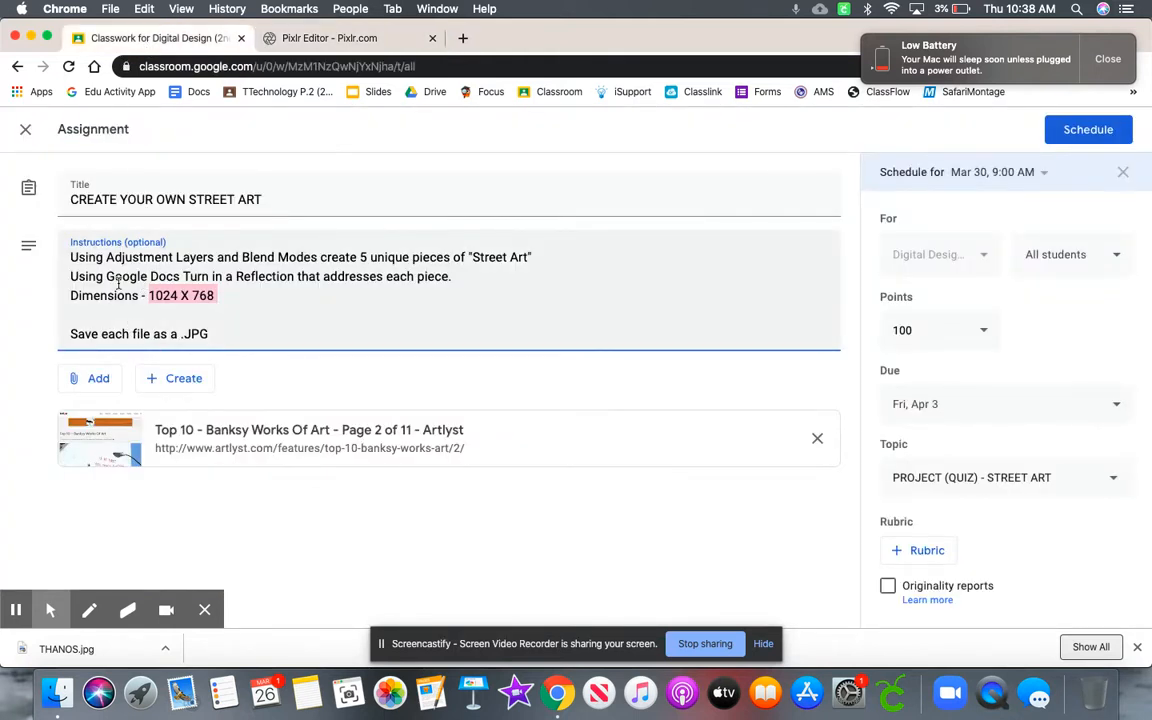